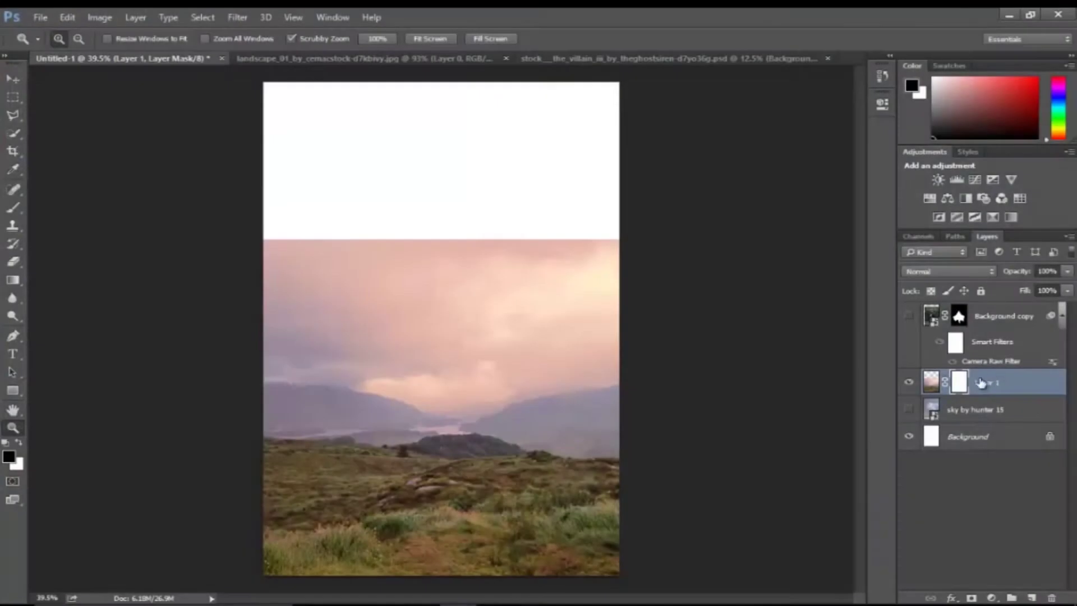
Drag vertical gradients on Layer 1's mask to blend in white fog, then show the stormy sky layer
key(g)
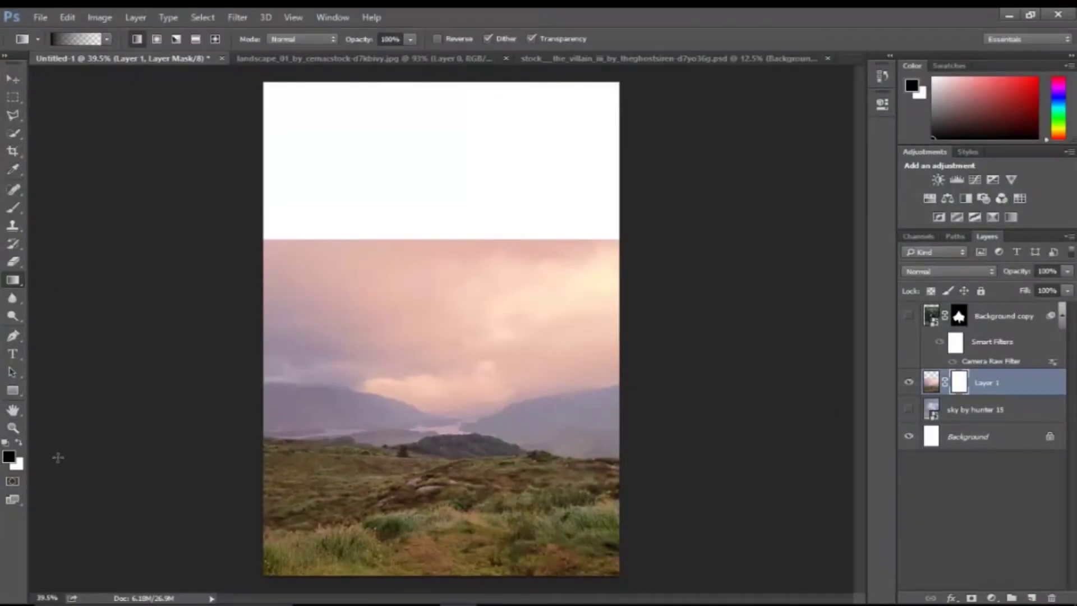
drag(432, 313, 432, 458)
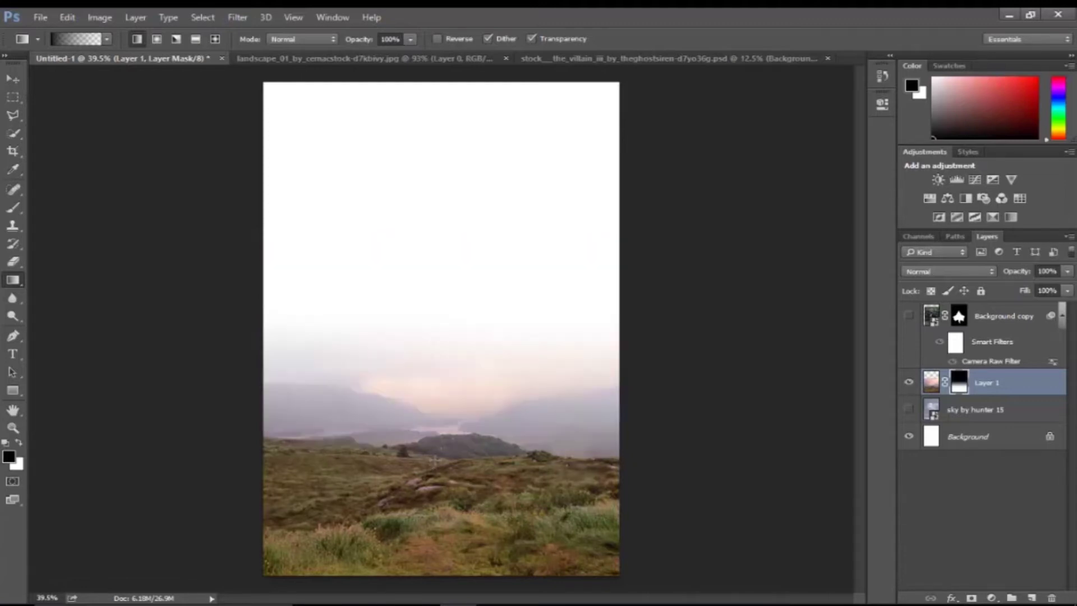
drag(447, 327, 447, 458)
drag(444, 349, 443, 458)
drag(460, 276, 460, 424)
drag(428, 244, 423, 455)
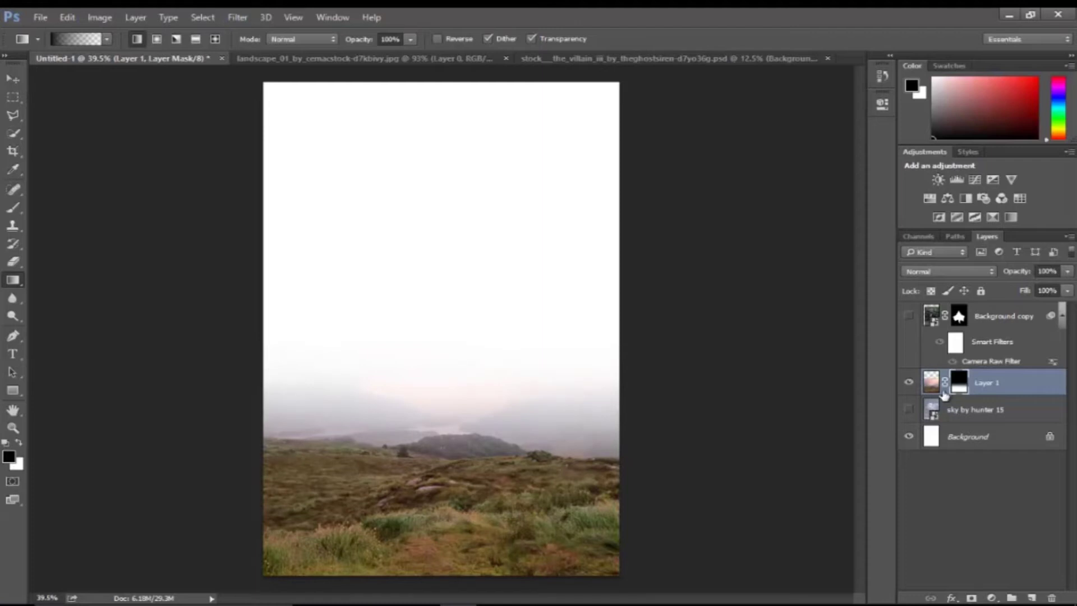
click(908, 409)
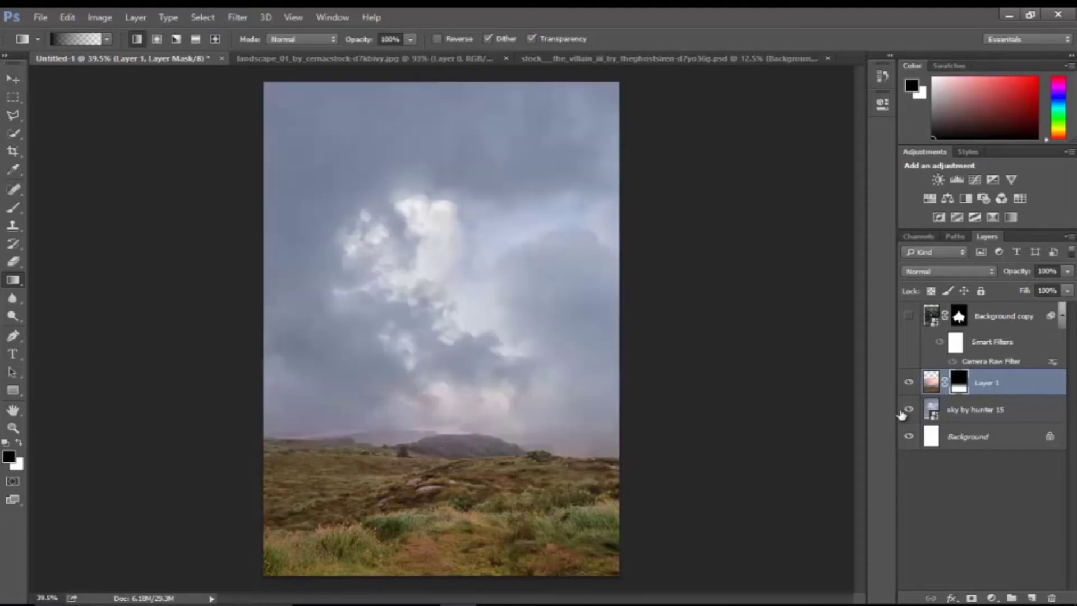
Darken the sky layer with a clipped Brightness/Contrast adjustment
click(1012, 410)
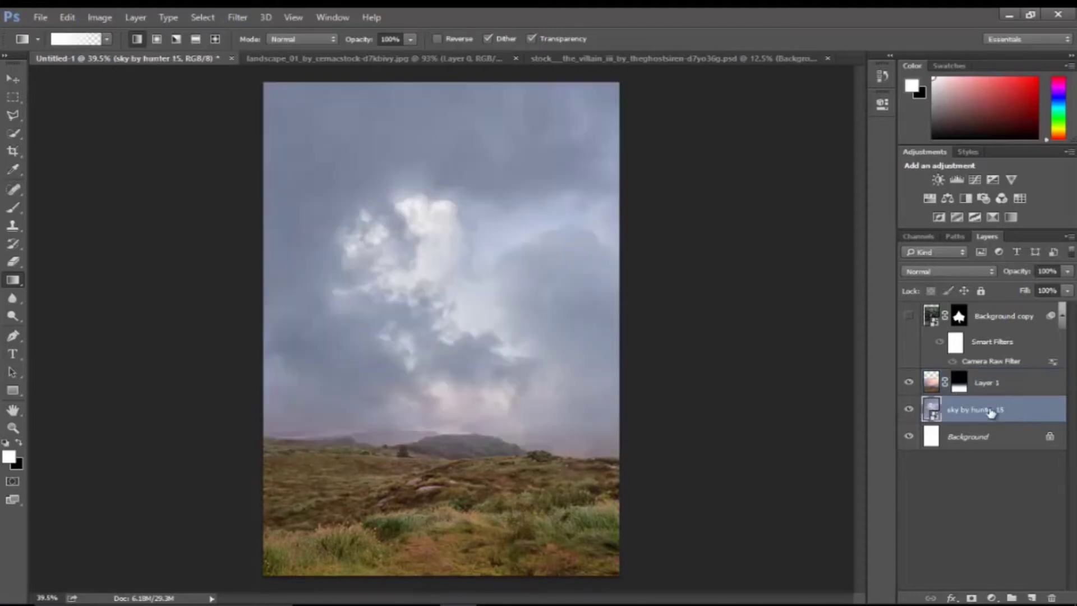
click(992, 599)
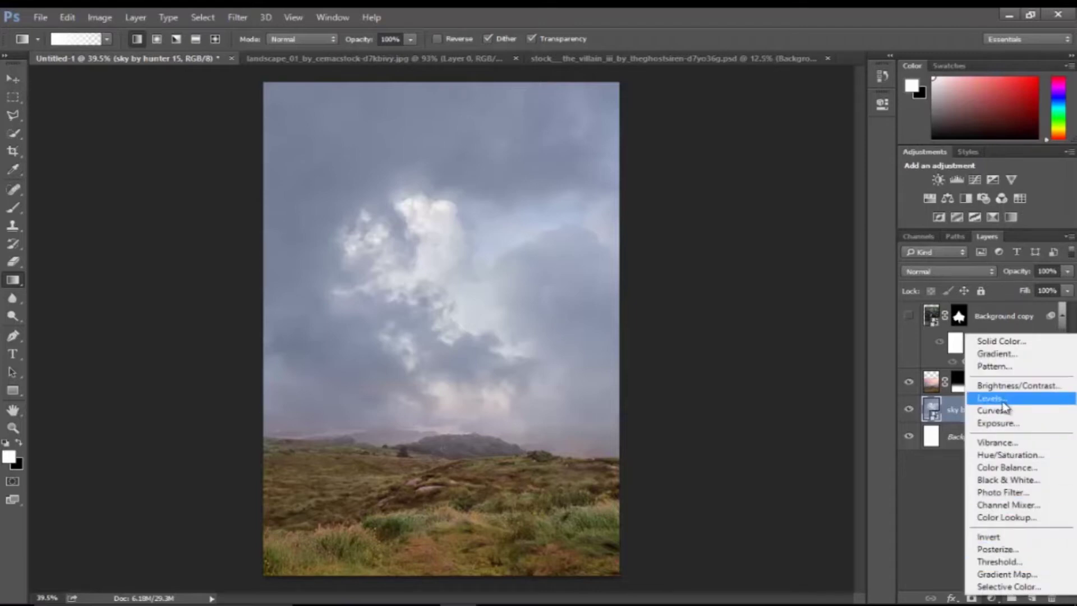
click(1007, 385)
click(750, 331)
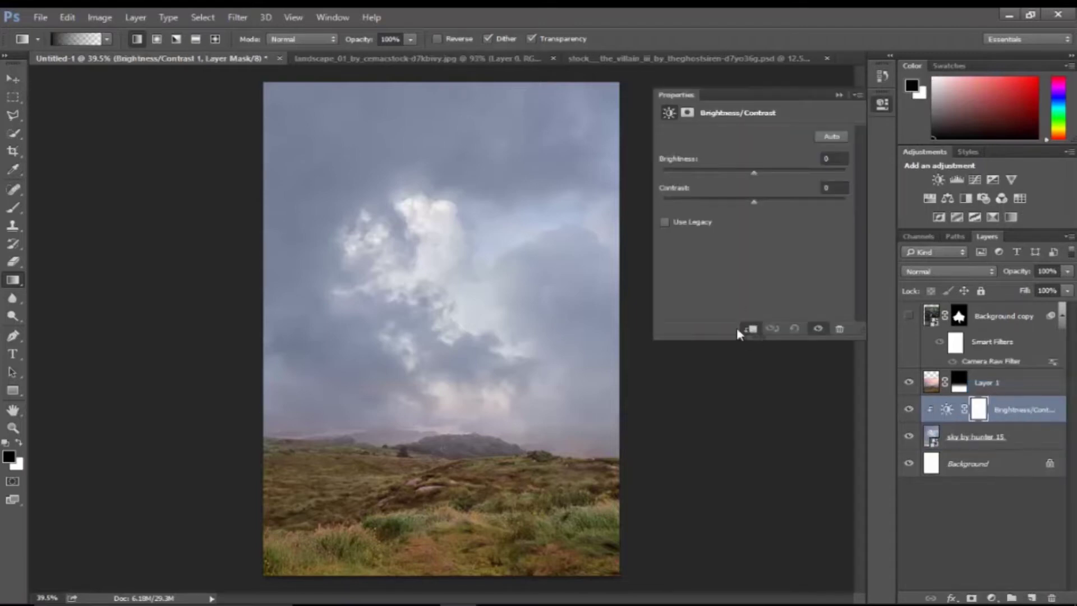
click(711, 172)
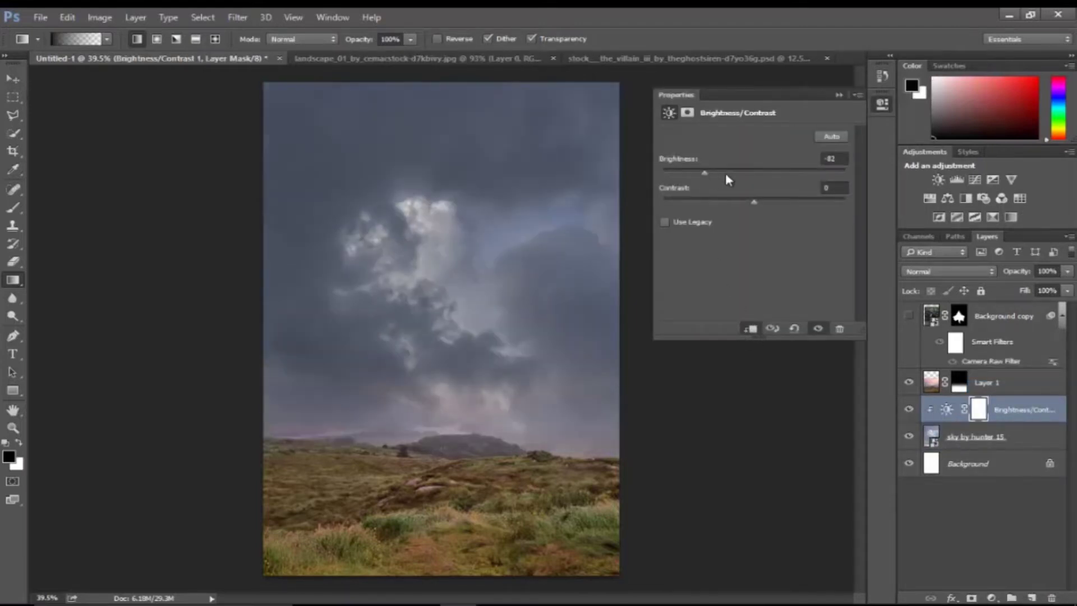
click(839, 95)
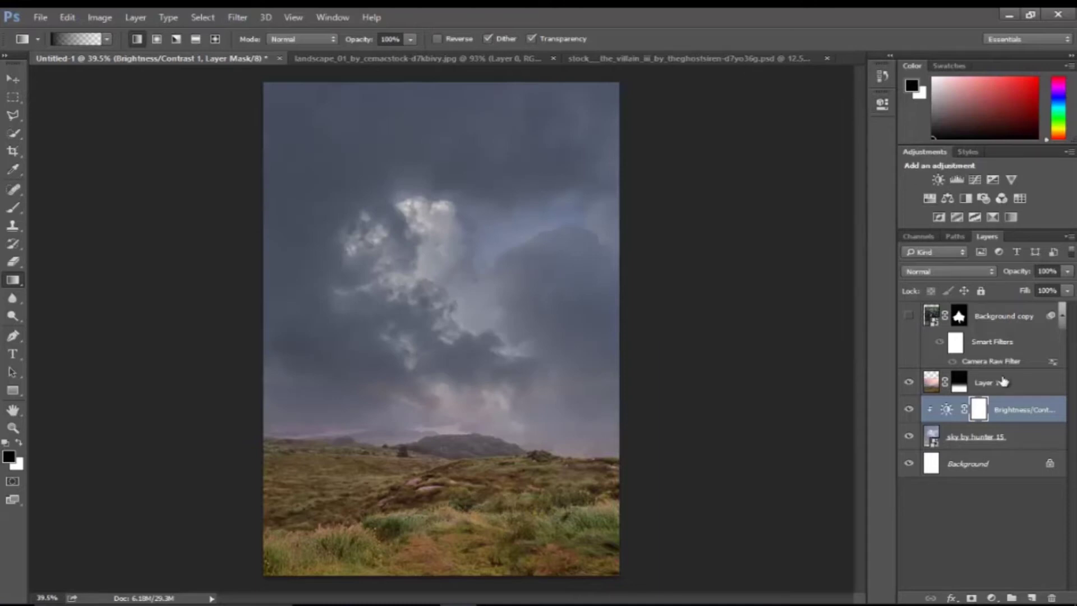
key(x)
Give Layer 1 a Hue/Saturation of Saturation -26, Lightness -21, and show the hooded figure
click(1019, 377)
click(991, 597)
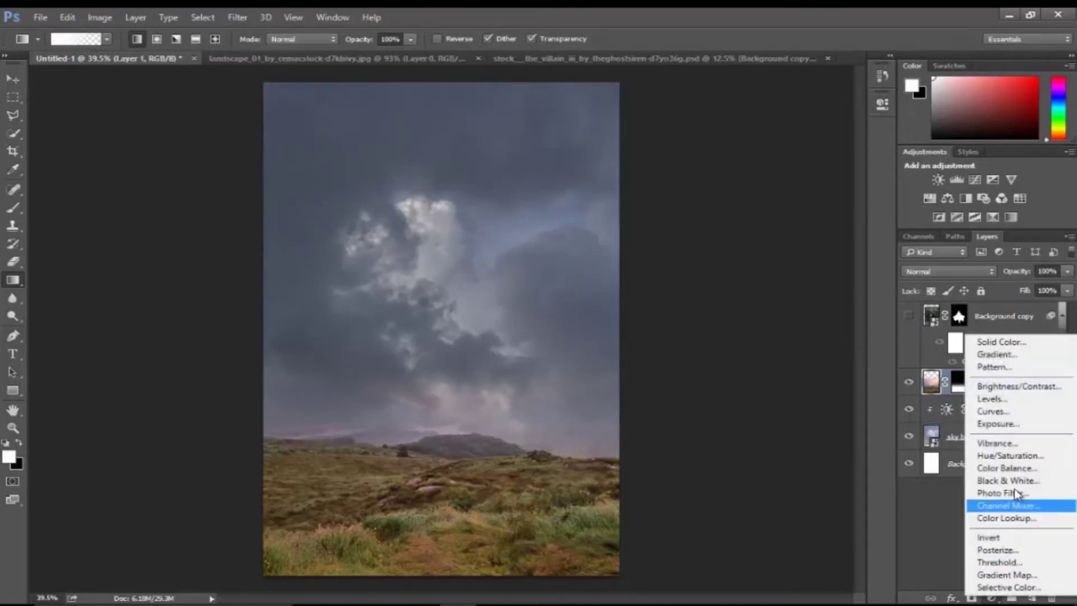
click(1027, 457)
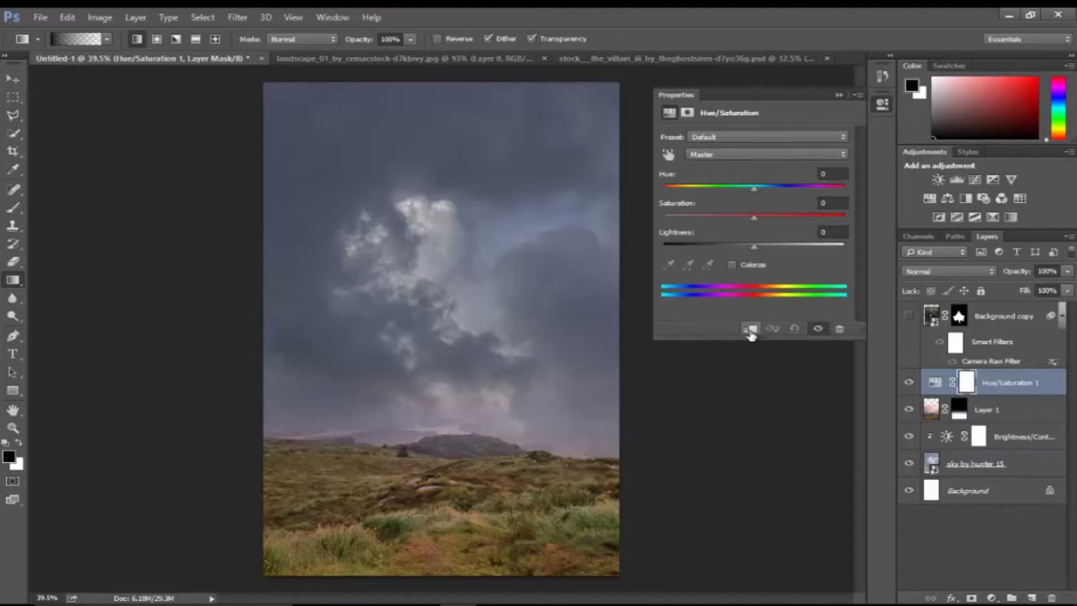
drag(724, 224, 732, 223)
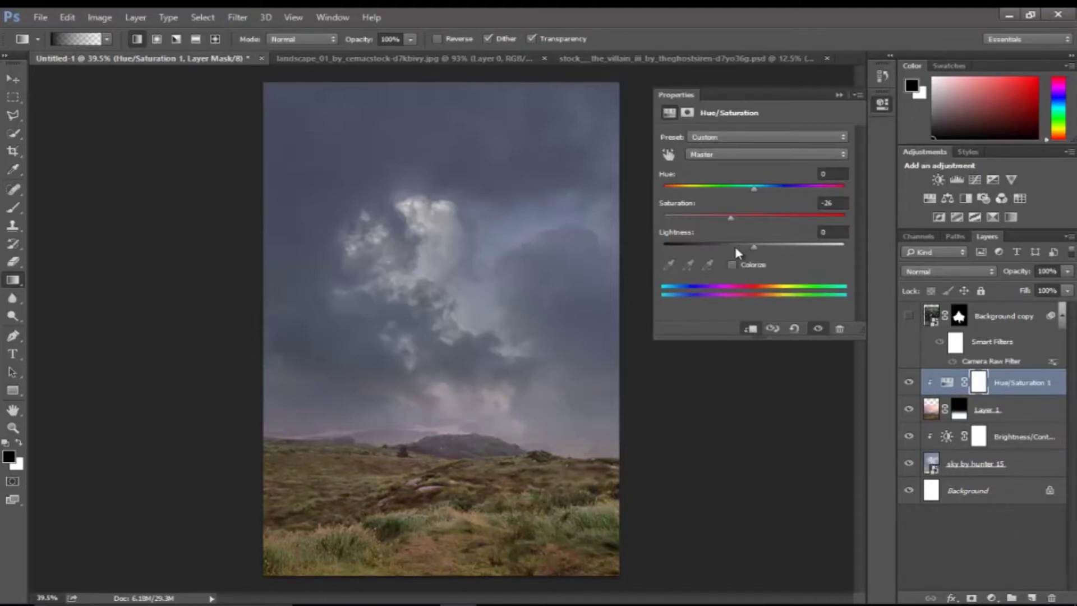
click(736, 248)
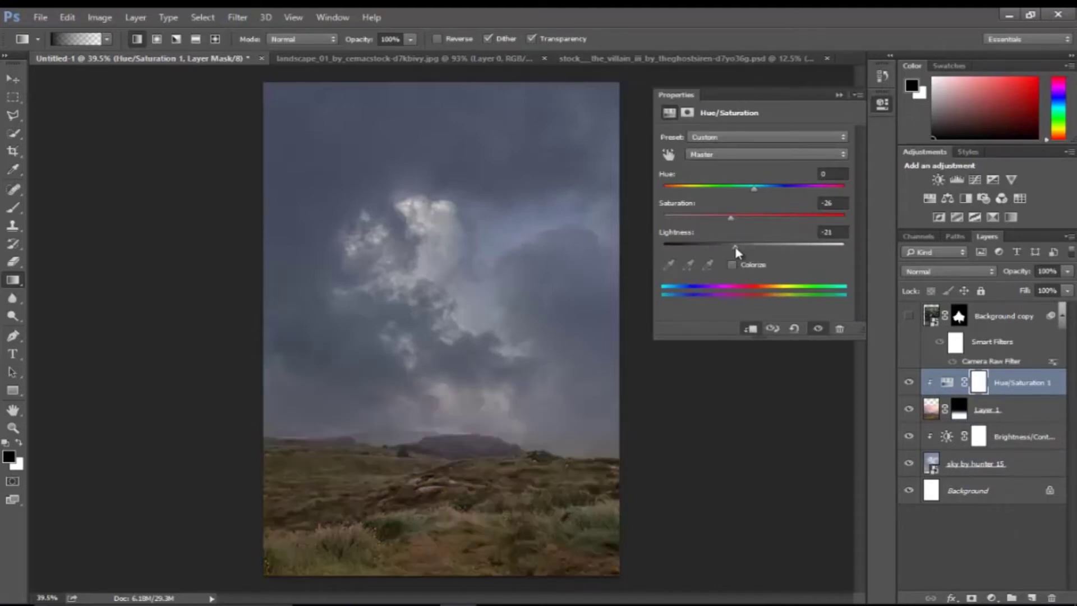
click(838, 96)
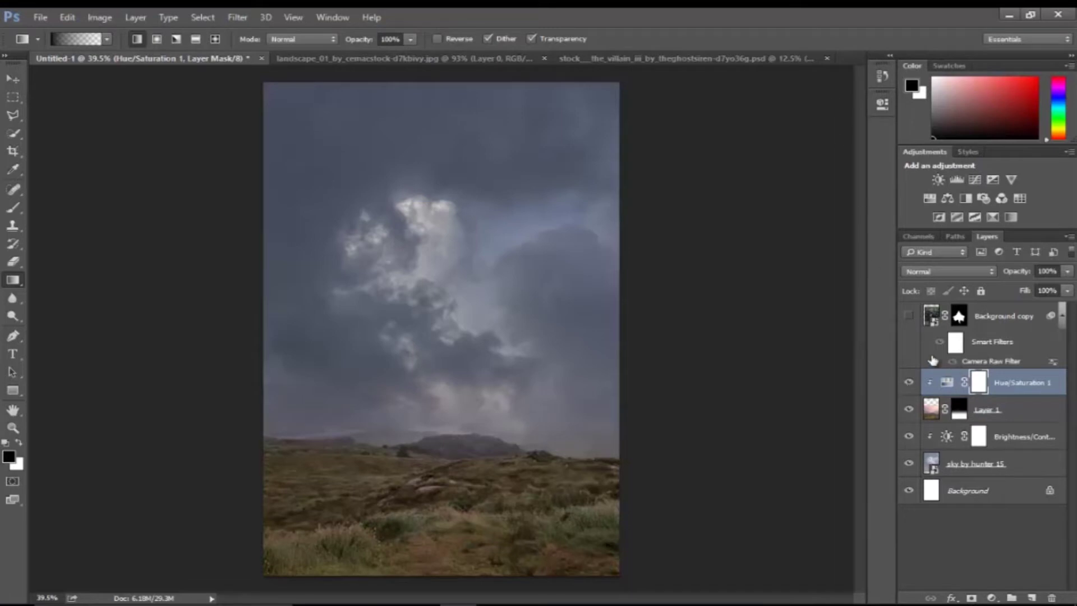
click(909, 317)
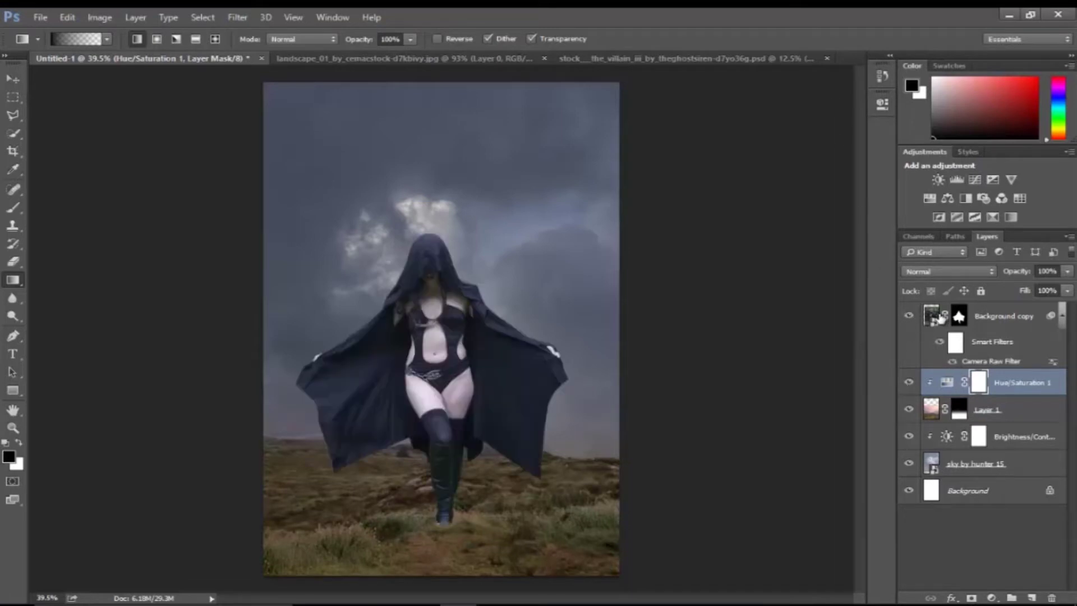
Delete the old smart filter mask and Camera Raw smart filter from Background copy
click(940, 318)
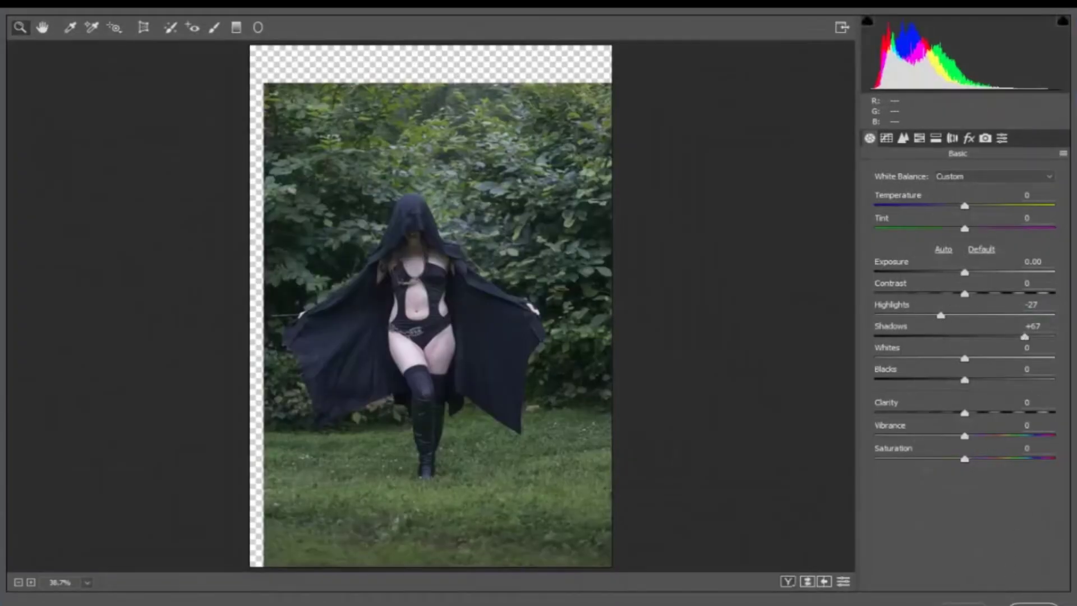
click(1034, 602)
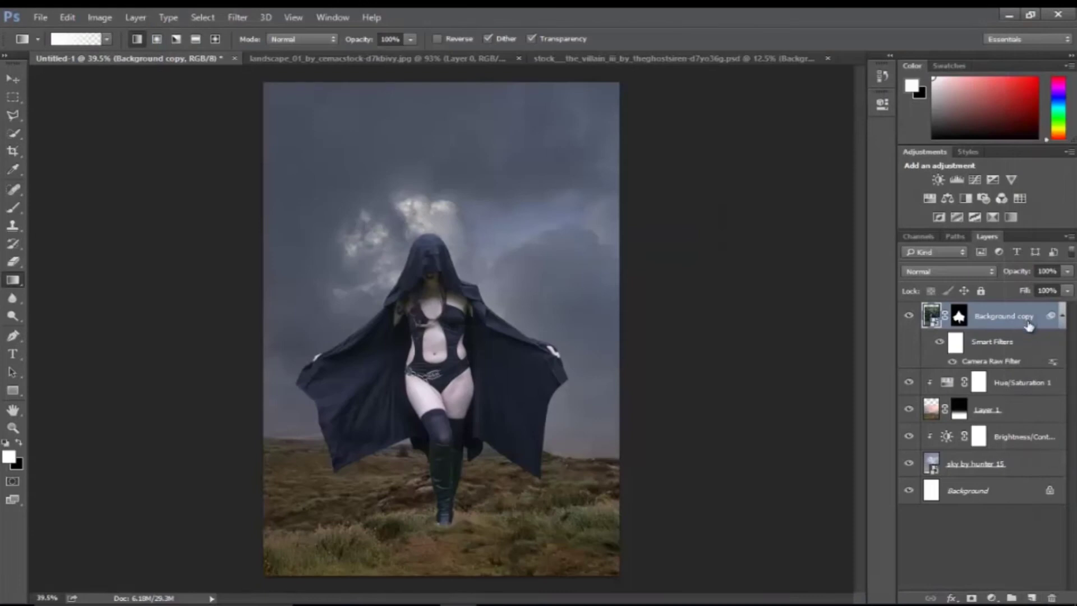
right_click(996, 359)
click(960, 381)
right_click(992, 353)
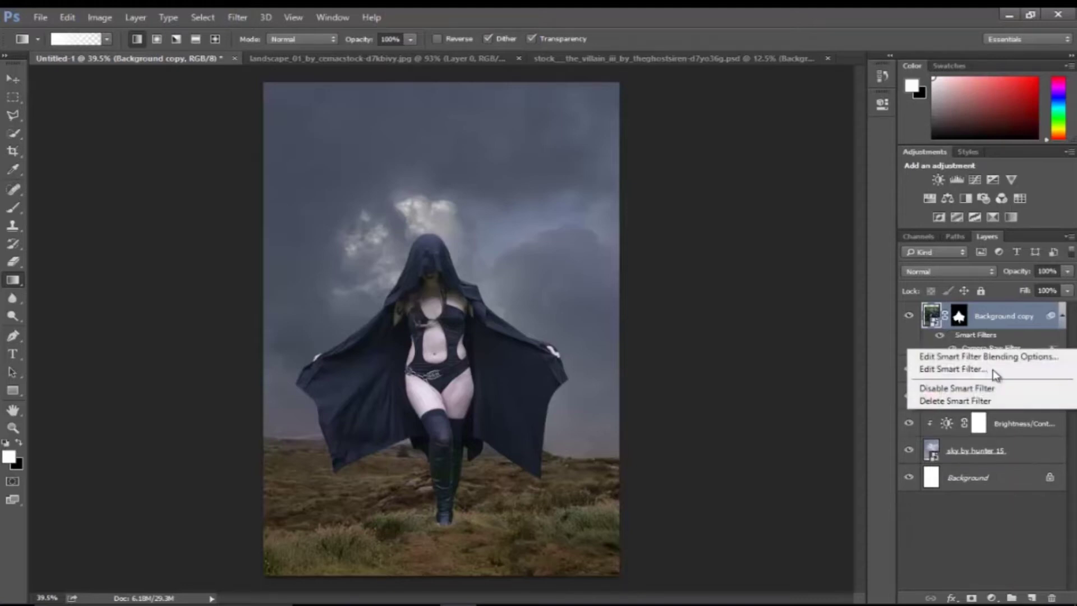
click(936, 399)
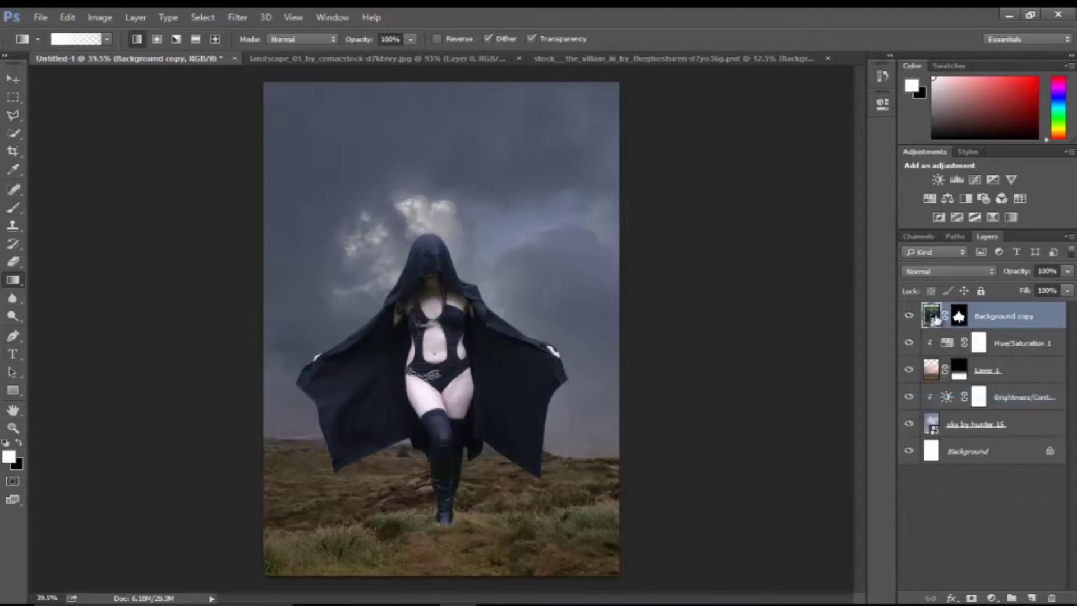
Apply a fresh Camera Raw Filter with Highlights -18 and Shadows at maximum
click(237, 18)
click(289, 99)
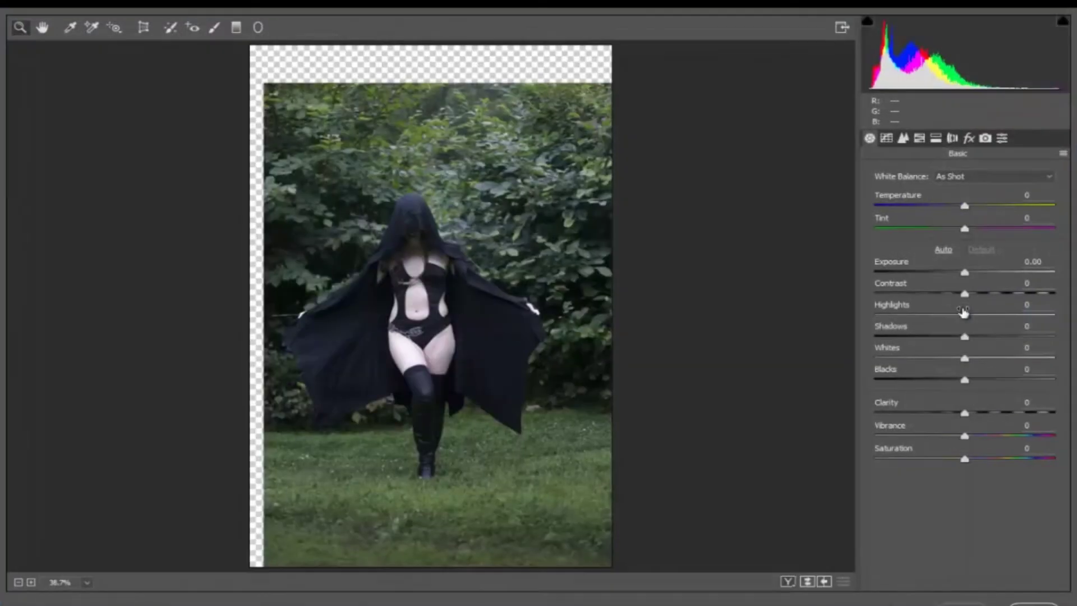
drag(948, 319, 948, 316)
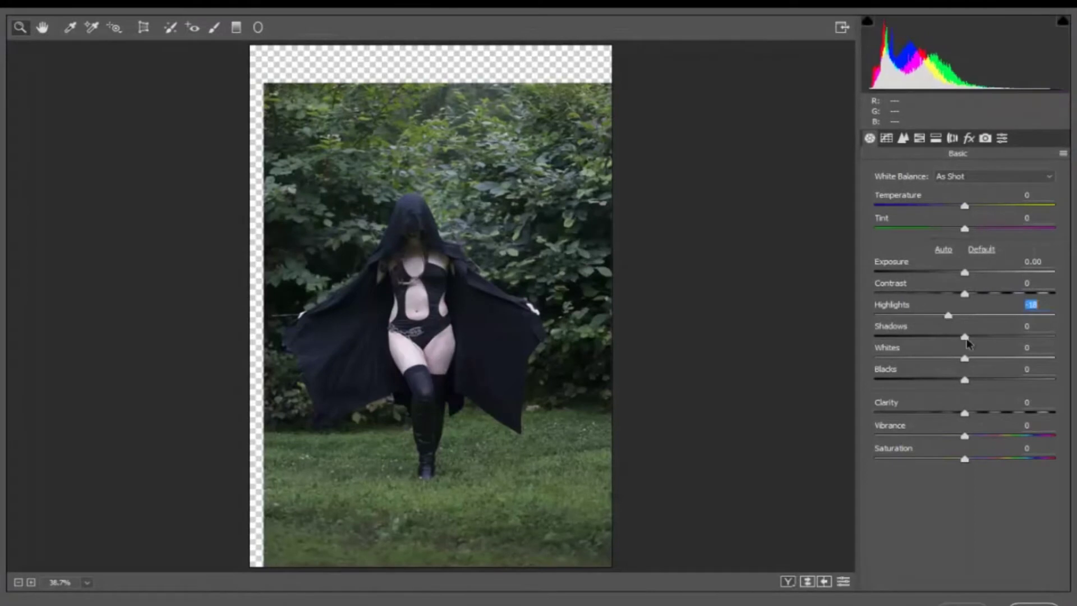
drag(1014, 335, 1030, 336)
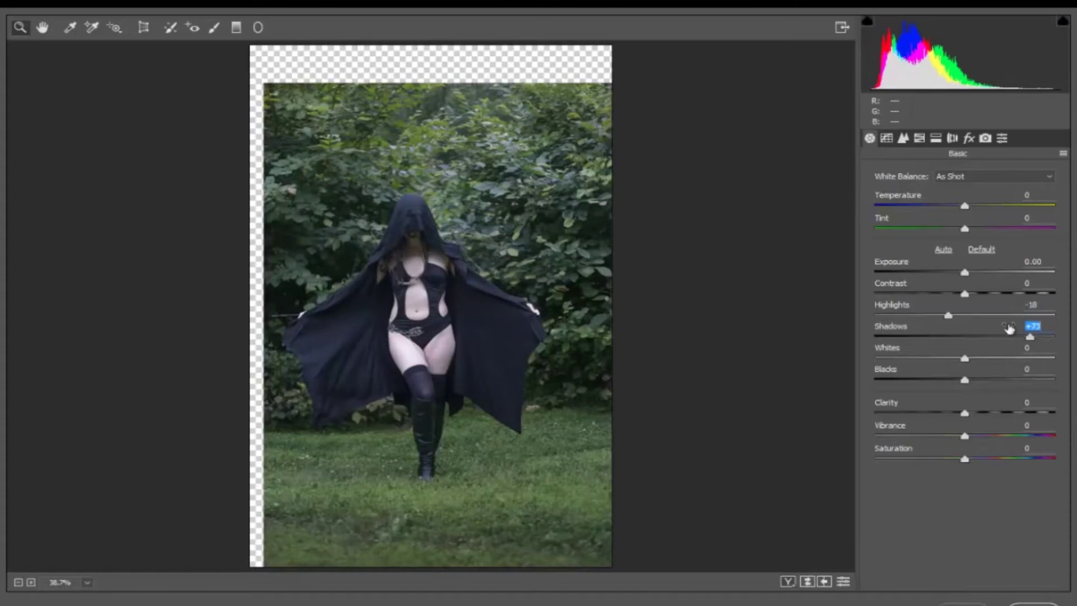
drag(1035, 342, 1054, 337)
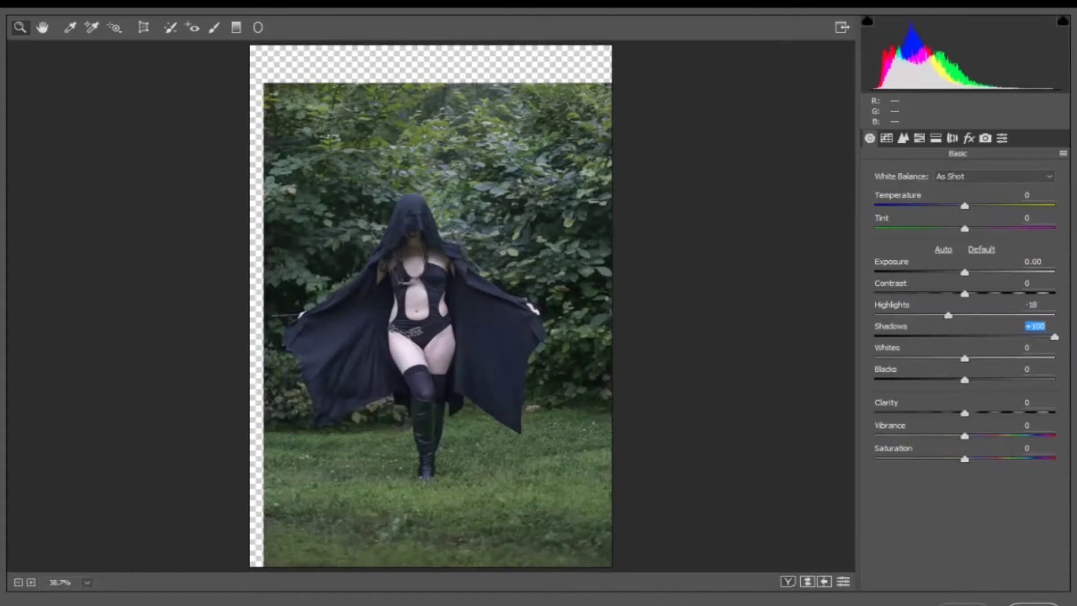
click(1035, 604)
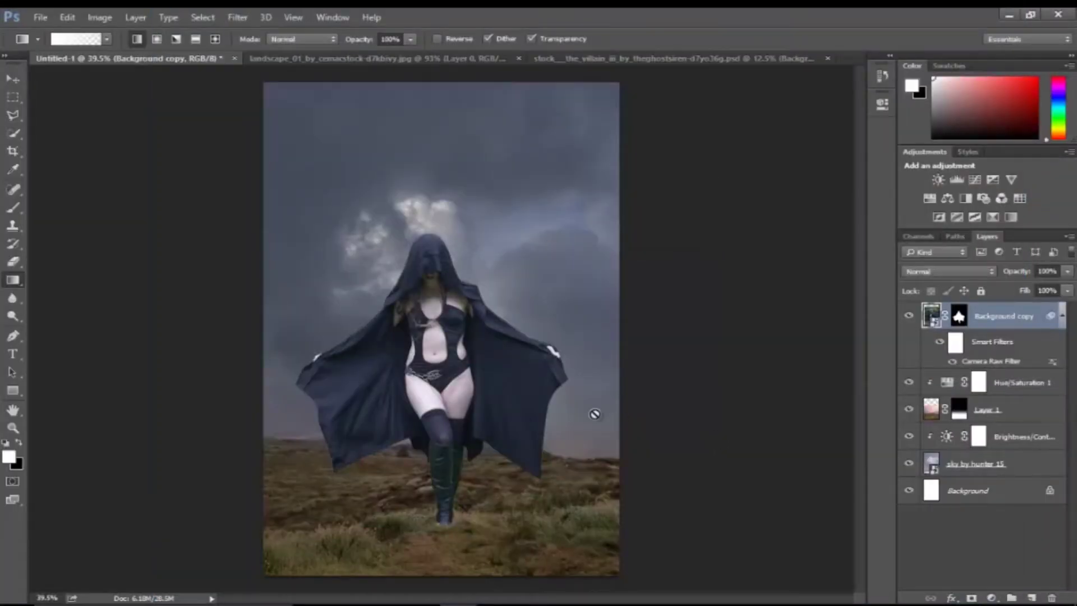
Ease the Camera Raw shadows back down, then zoom in on the figure's torso
double_click(993, 359)
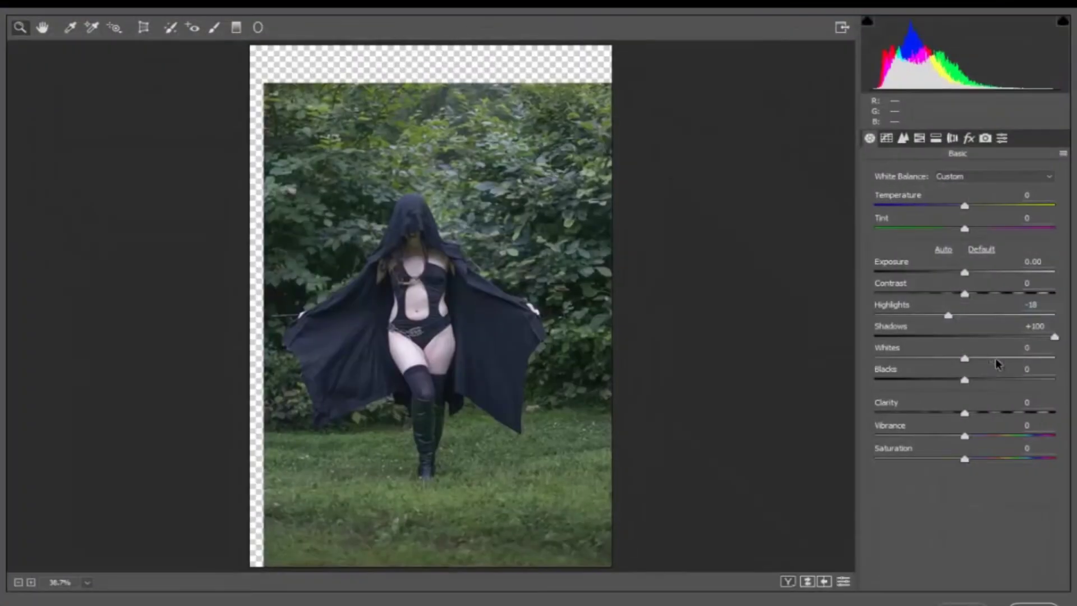
drag(1021, 336, 1012, 335)
key(Return)
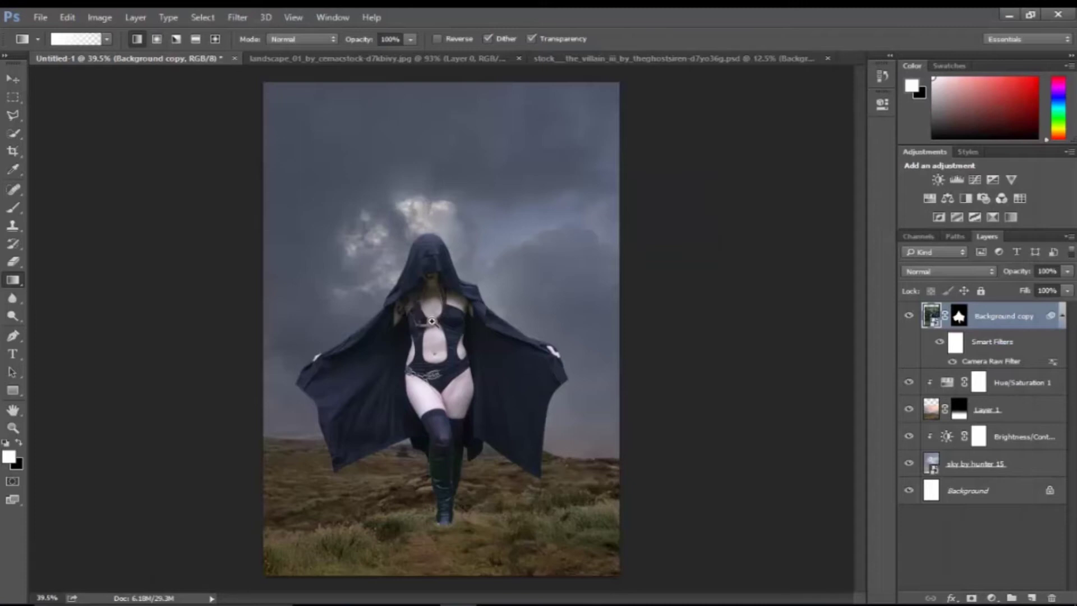
key(z)
drag(432, 321, 505, 444)
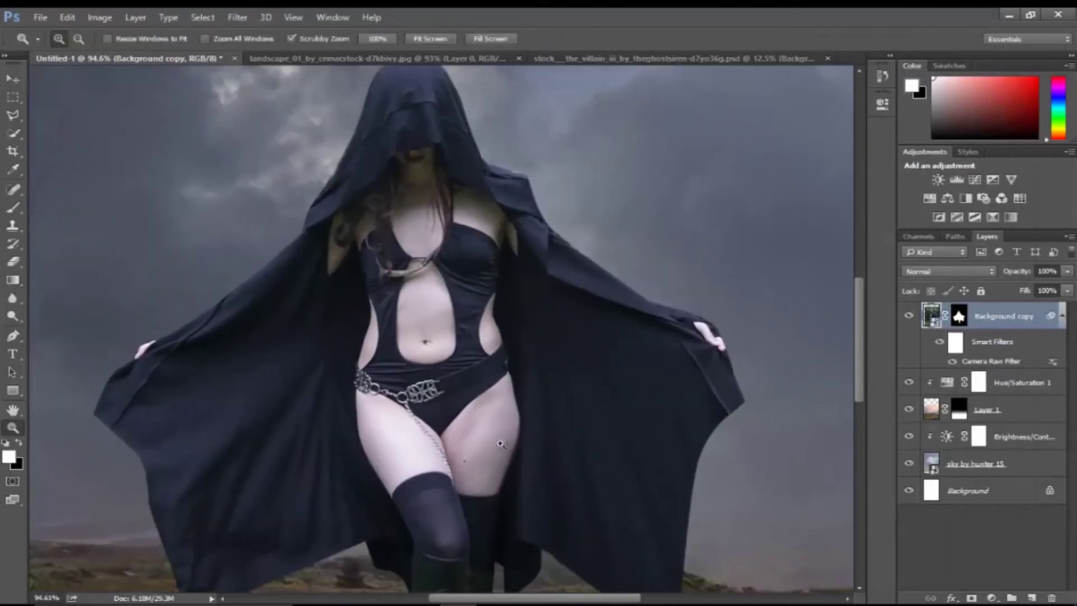
Set the sky's Brightness/Contrast brightness to -100
alt+click(506, 444)
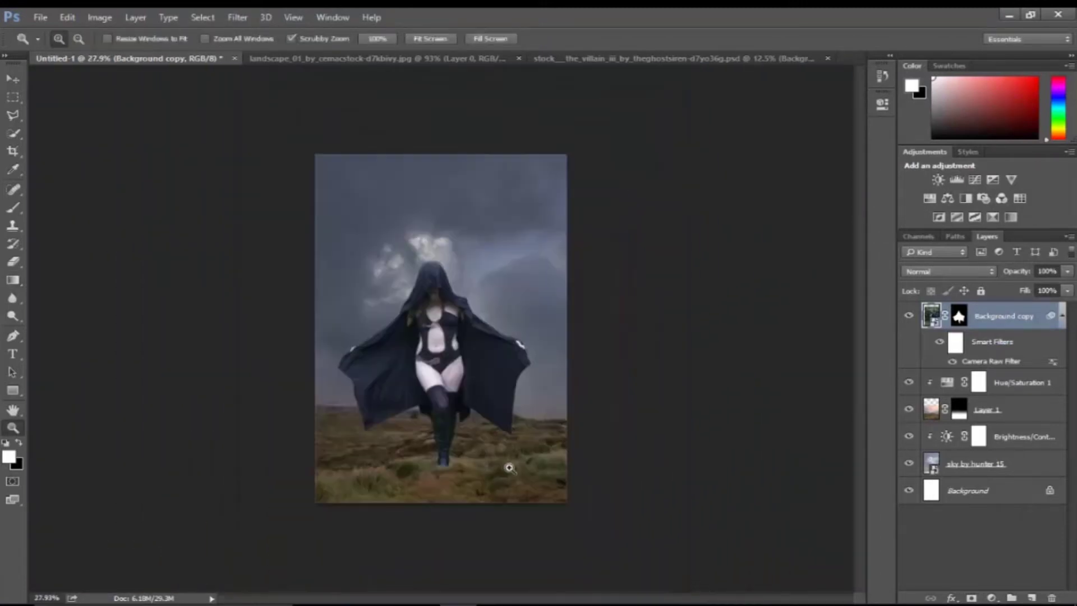
drag(508, 467, 527, 475)
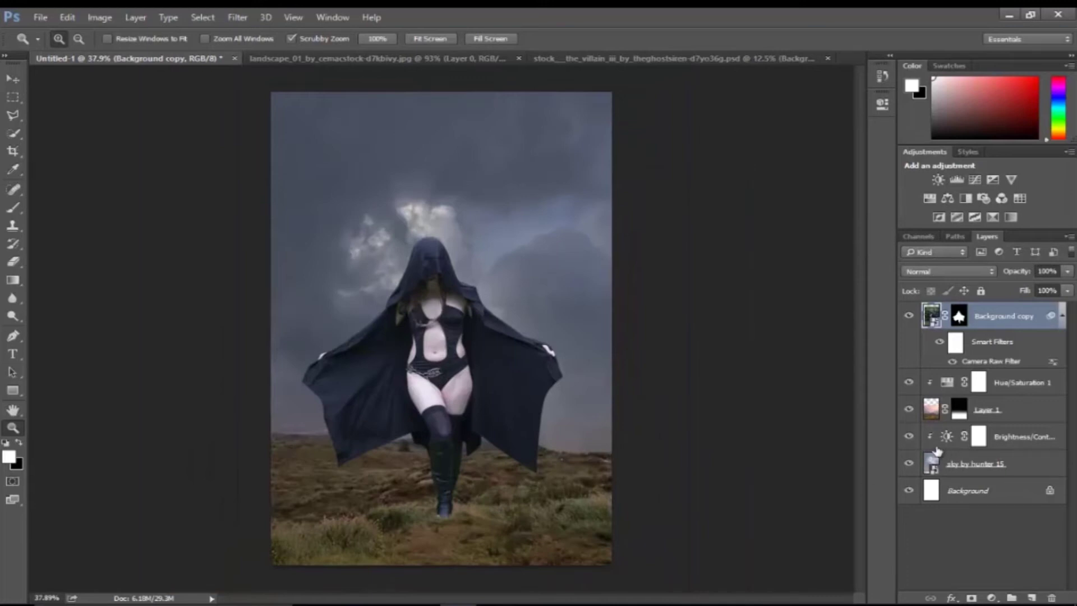
double_click(946, 436)
drag(698, 174, 683, 172)
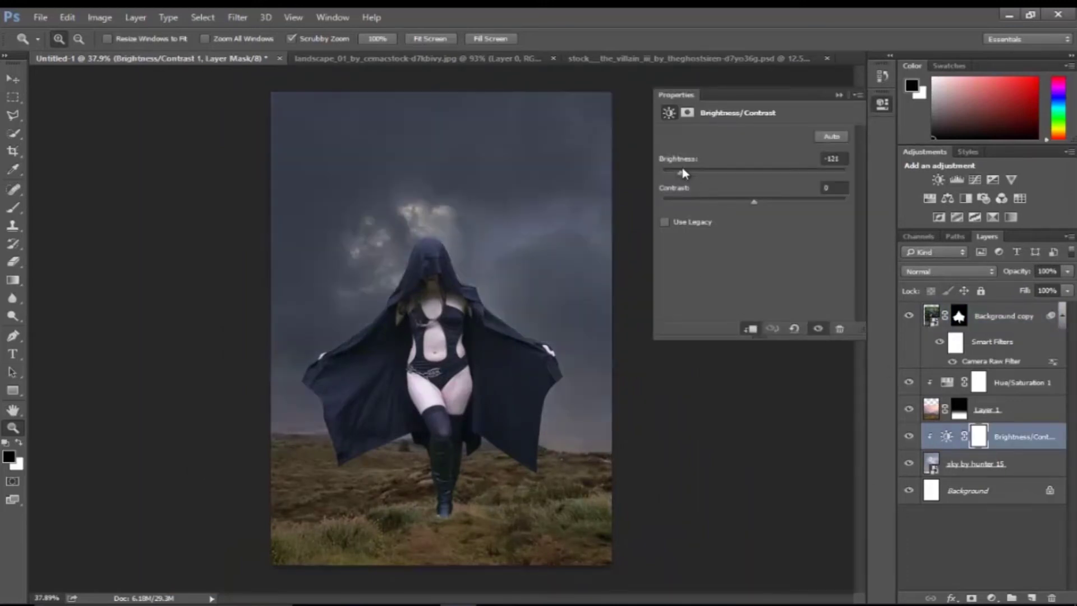
click(839, 95)
Lower the highlights in the woman's Camera Raw smart filter
double_click(995, 363)
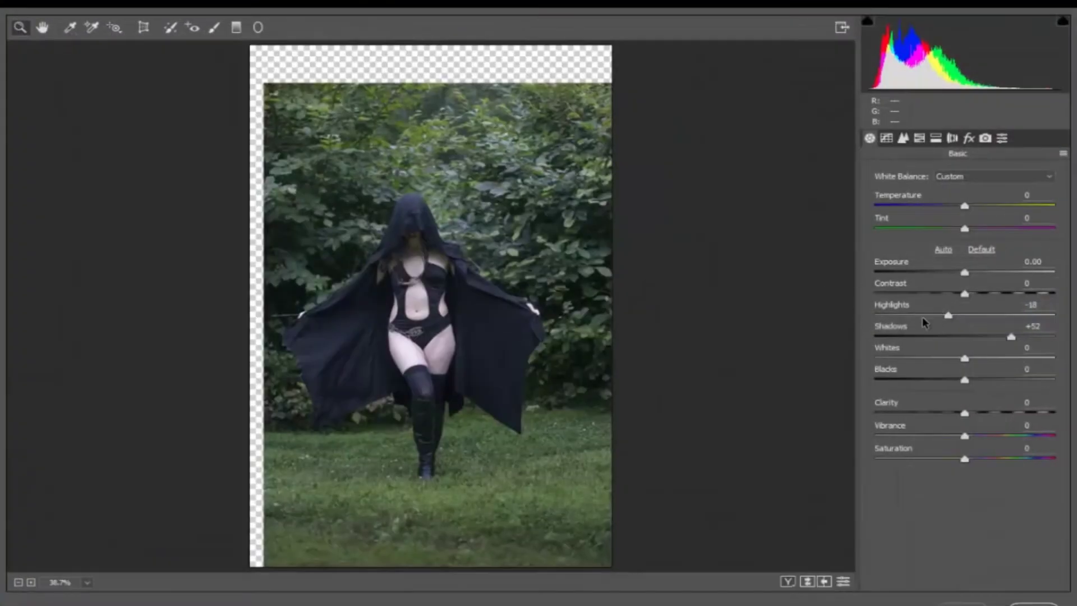
click(922, 316)
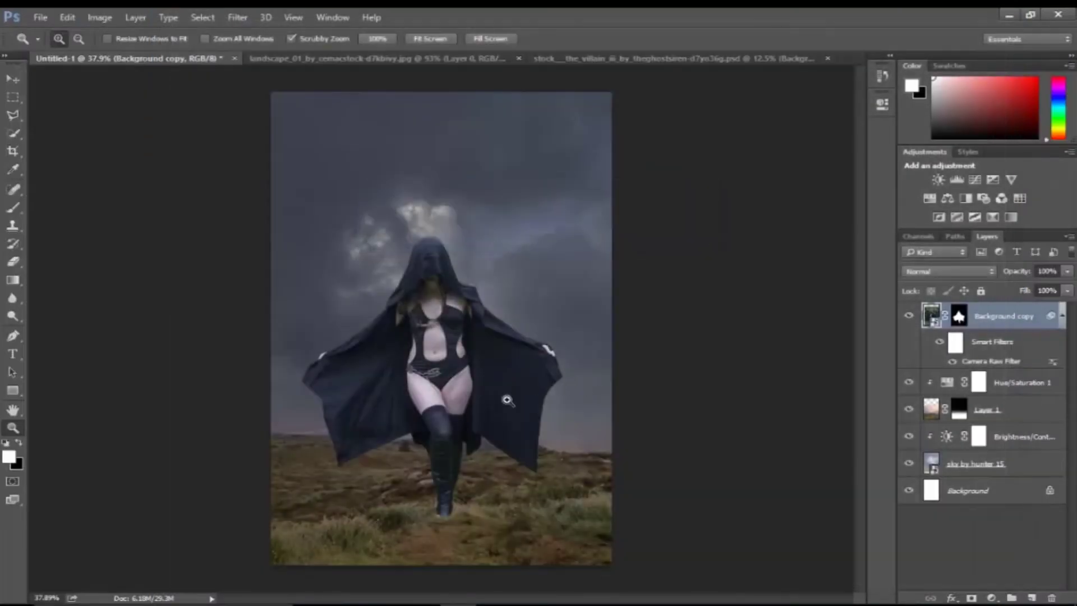
mouse_move(493, 392)
mouse_down()
mouse_move(533, 418)
mouse_move(424, 202)
mouse_up()
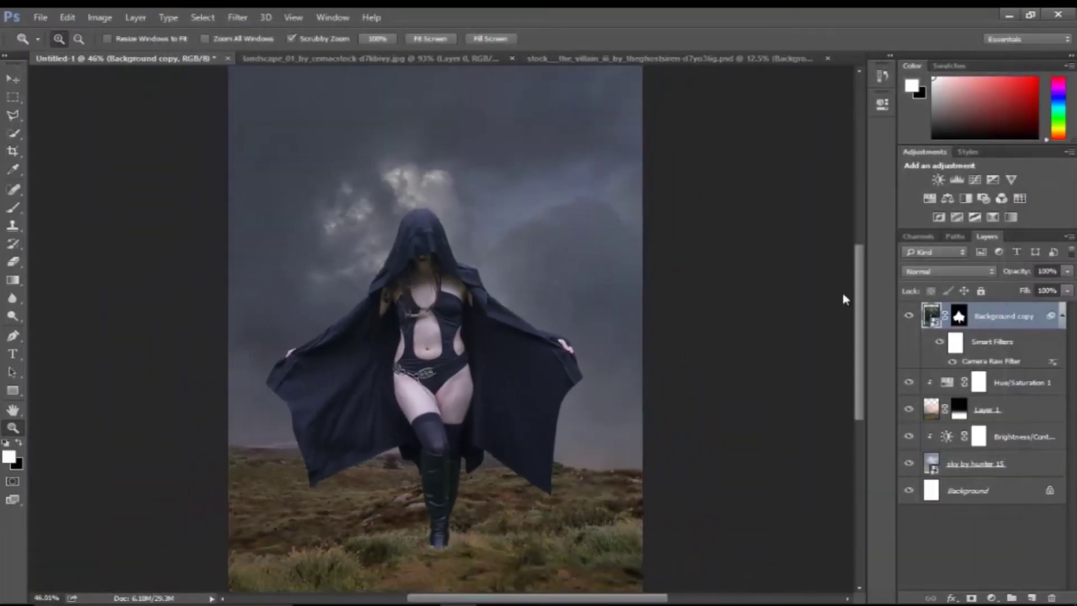
click(237, 18)
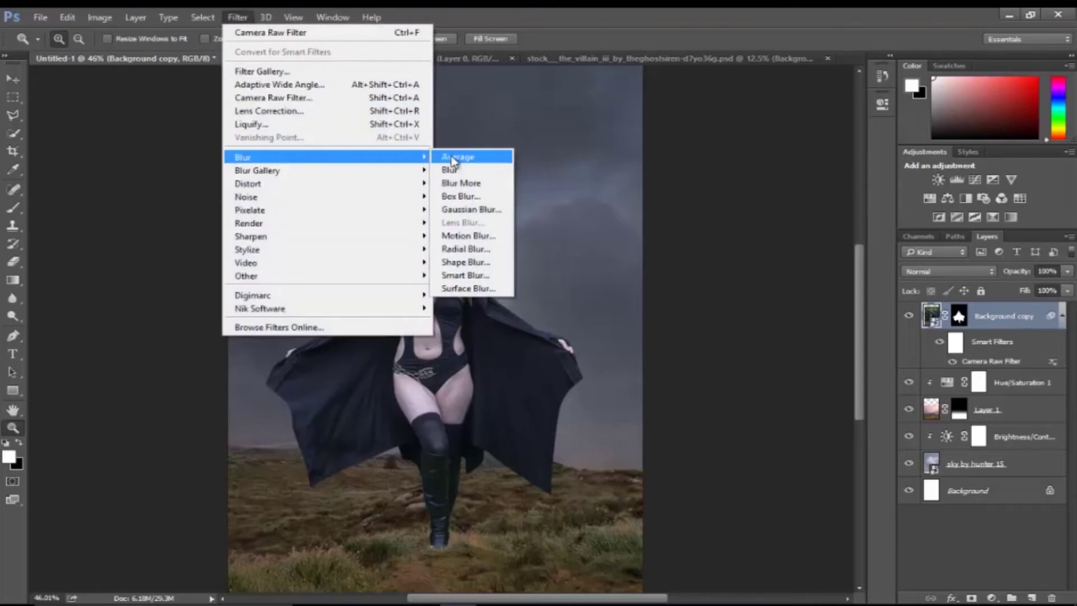
Apply a radius 5 Surface Blur to the woman, previewing the belly skin
click(488, 289)
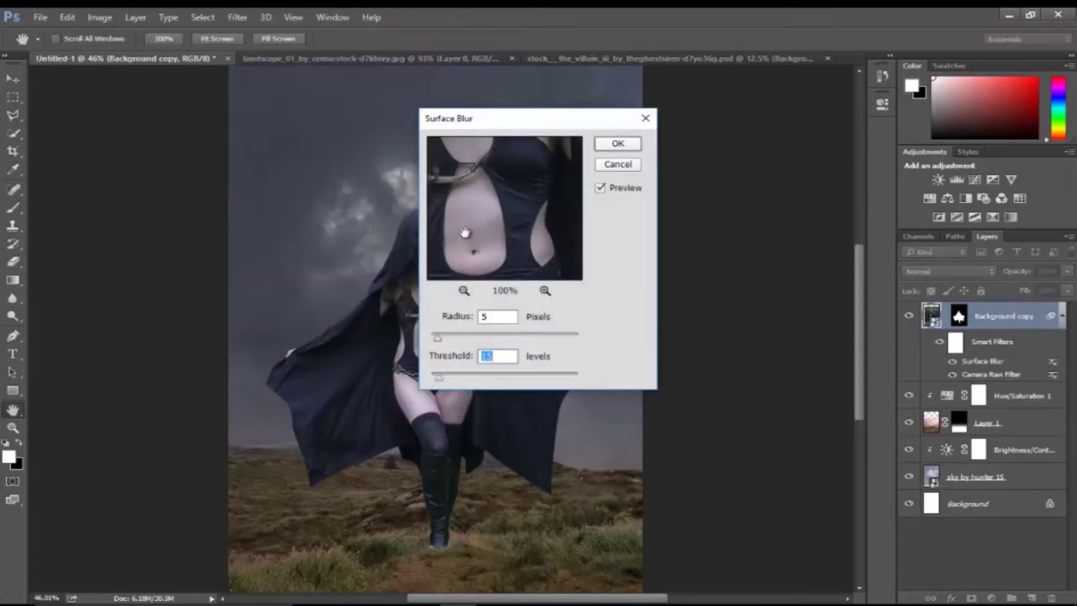
mouse_move(465, 232)
mouse_down()
mouse_move(551, 222)
mouse_move(468, 104)
mouse_up()
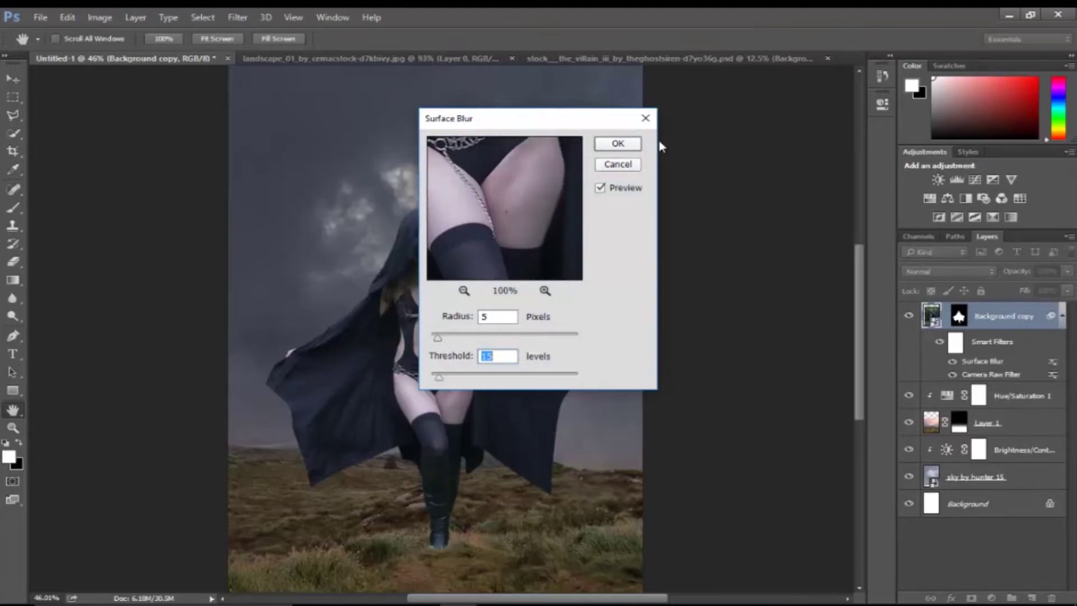
click(618, 145)
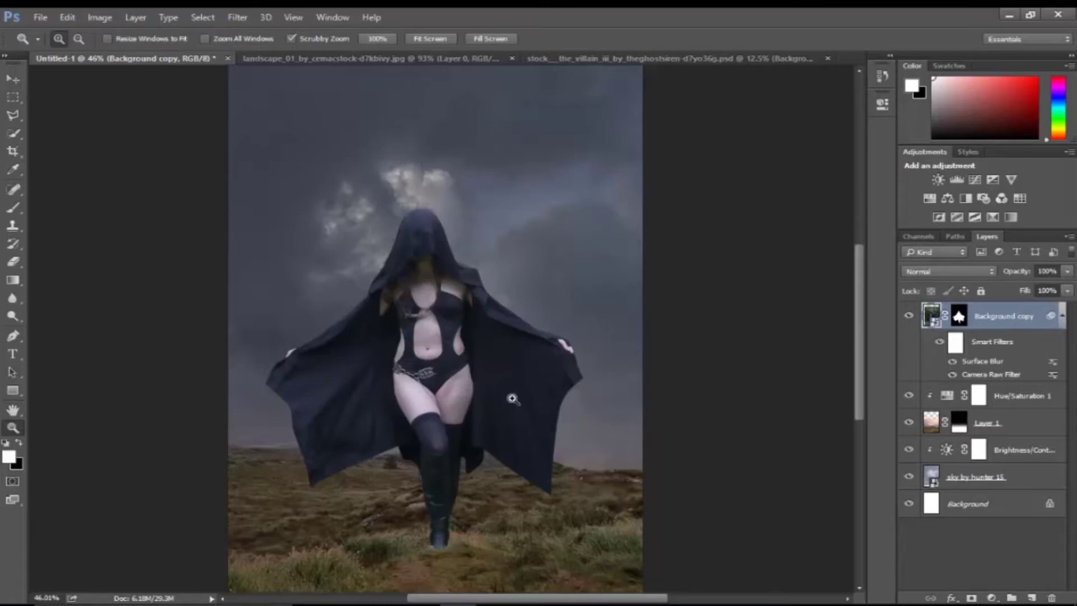
drag(521, 411, 558, 423)
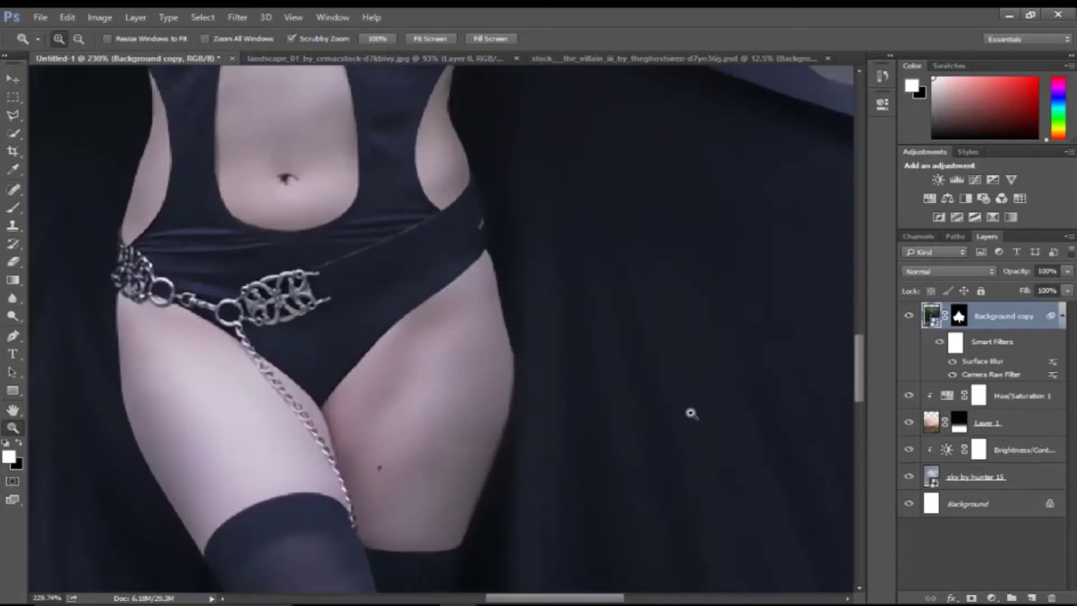
Add a new empty layer above the woman and choose the Mixer Brush
click(1049, 598)
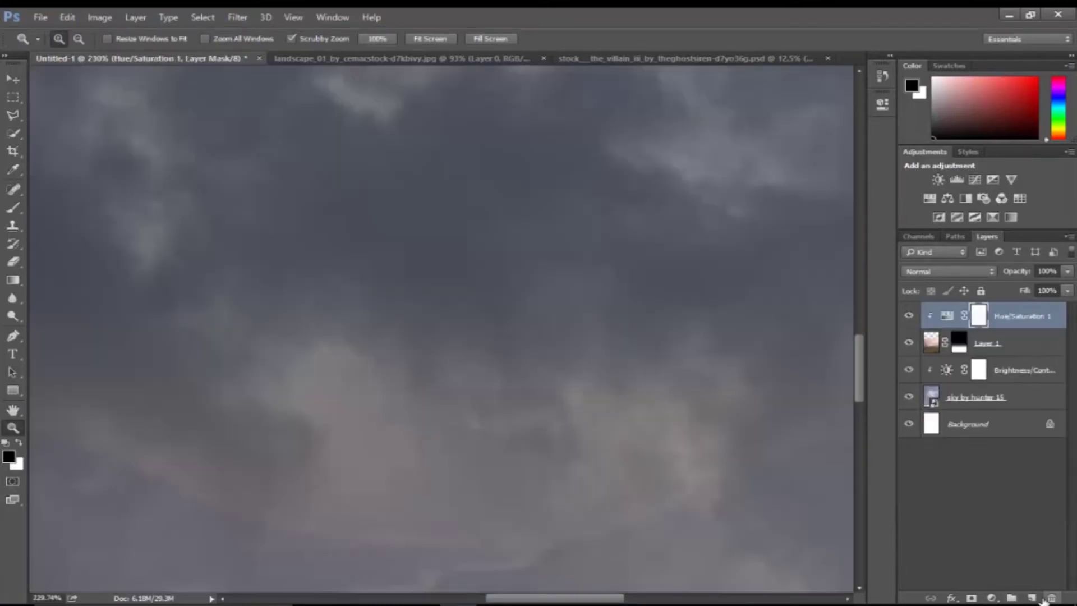
key(ctrl+z)
click(1031, 598)
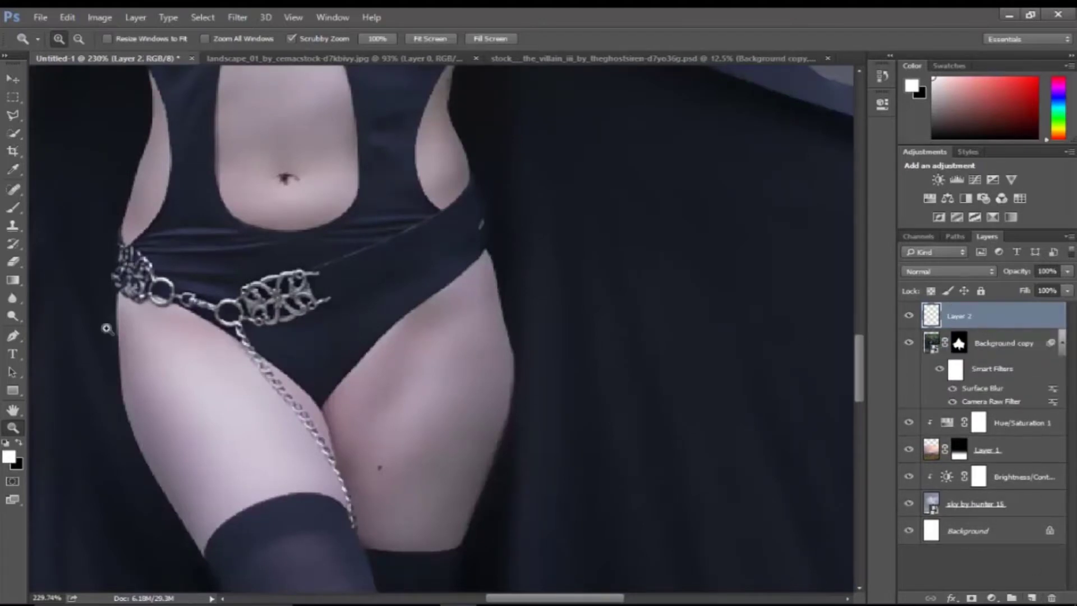
right_click(12, 208)
click(73, 245)
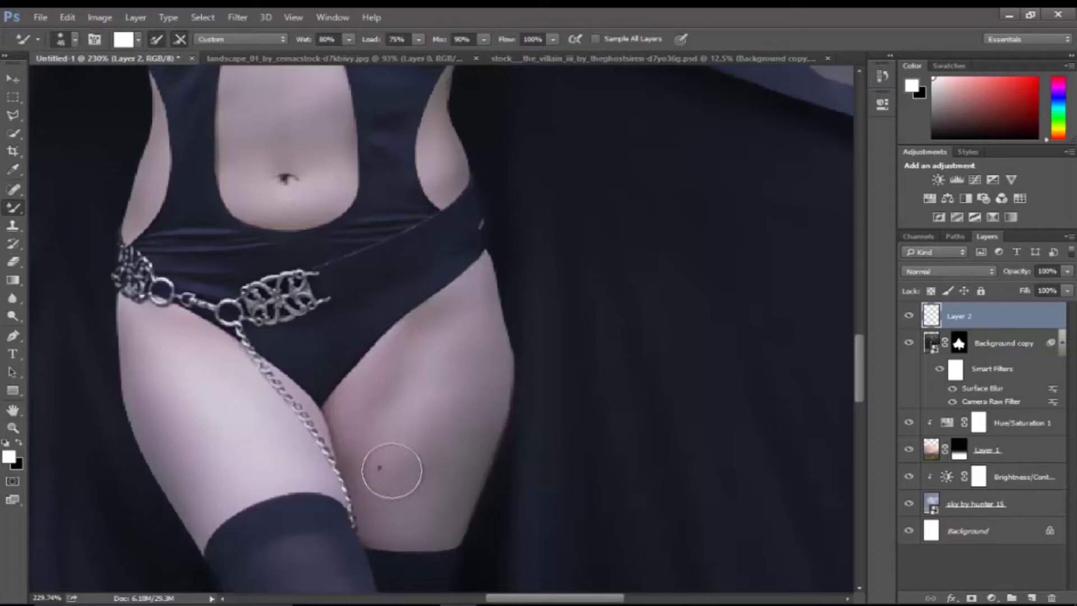
Enable Sample All Layers and blend away the dark speck on the thigh
drag(389, 471, 413, 407)
key(ctrl+z)
click(595, 39)
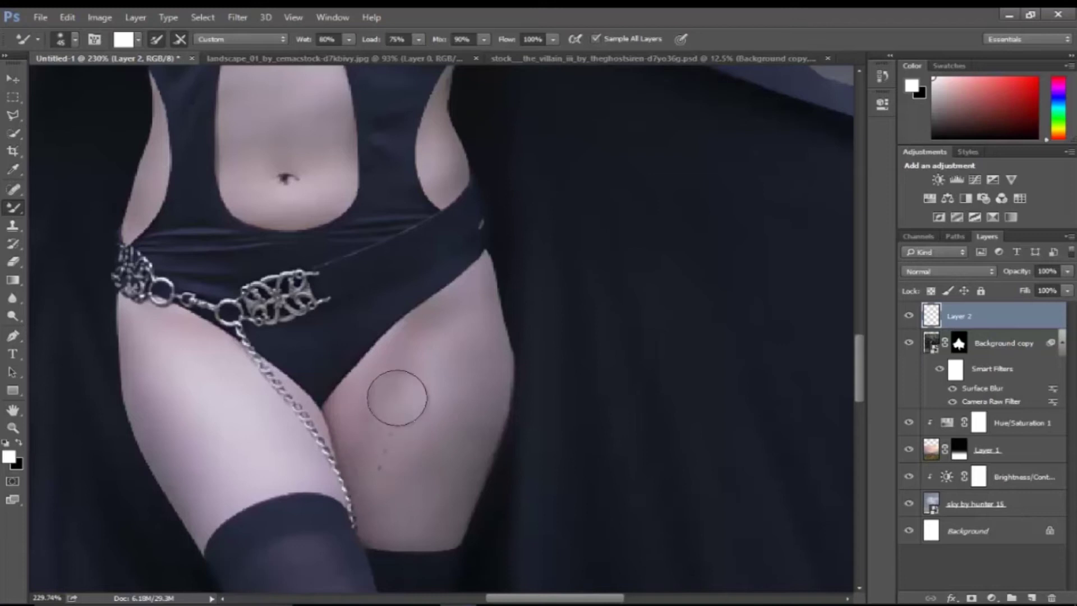
mouse_move(397, 400)
mouse_down()
mouse_move(420, 380)
mouse_move(373, 440)
mouse_move(408, 409)
mouse_move(399, 461)
mouse_up()
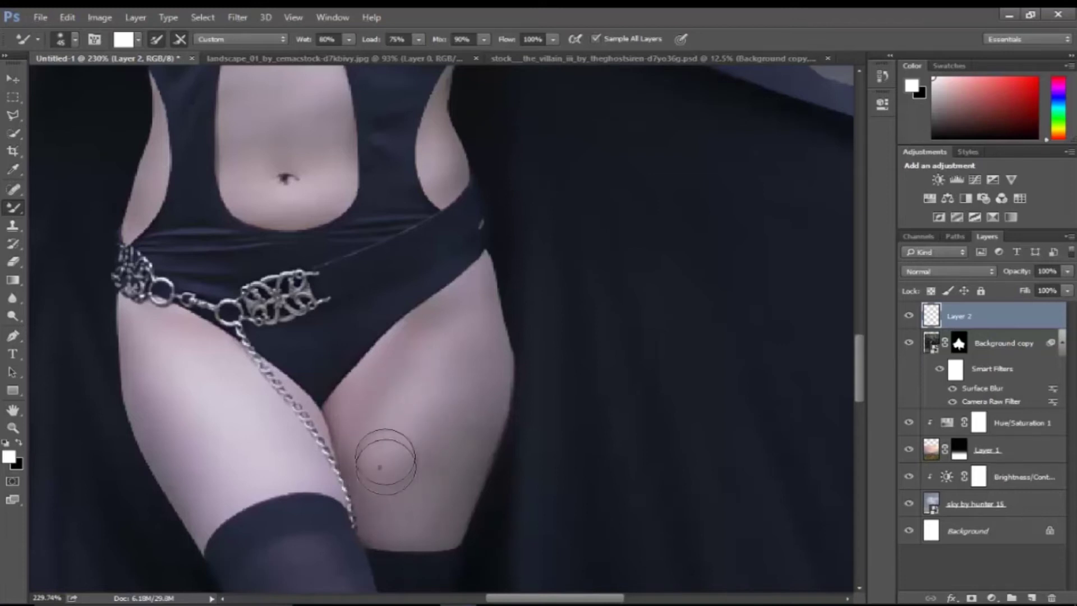
drag(380, 413, 379, 447)
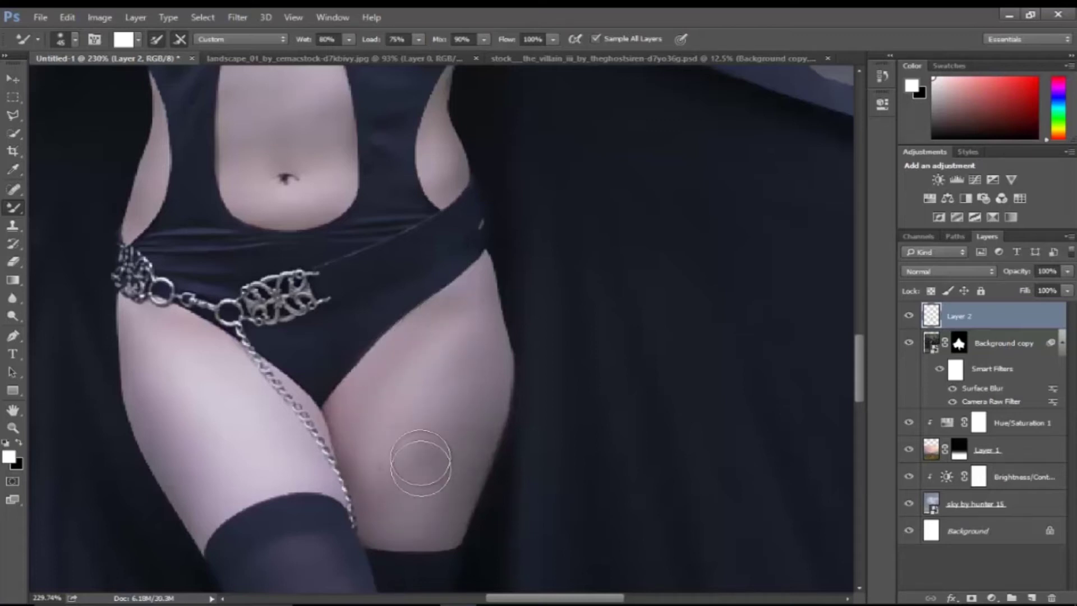
Set the Mixer Brush to Wet 63, Load 53, Mix 65 and Flow 79
click(328, 39)
text(63)
key(Tab)
text(53)
key(Tab)
text(65)
key(Return)
drag(506, 42, 491, 42)
Blend the right thigh down to the stocking edge and compare with and without the retouch
drag(406, 432, 409, 421)
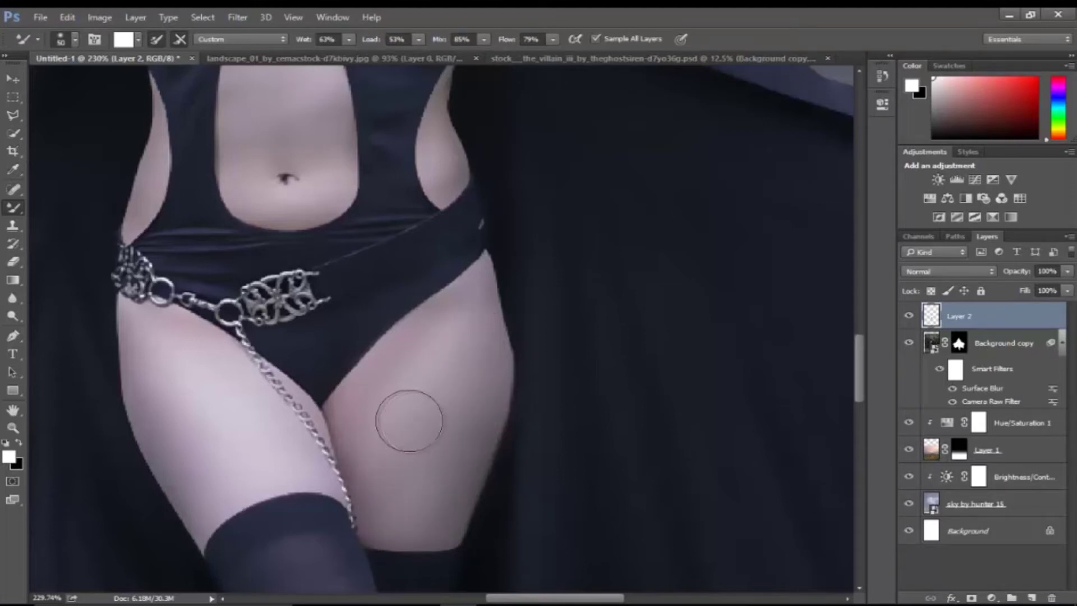
mouse_move(425, 360)
mouse_down()
mouse_move(392, 508)
mouse_move(368, 404)
mouse_move(404, 385)
mouse_move(457, 308)
mouse_move(469, 366)
mouse_move(420, 507)
mouse_move(435, 409)
mouse_move(412, 493)
mouse_move(429, 426)
mouse_move(389, 413)
mouse_move(450, 444)
mouse_move(456, 336)
mouse_move(475, 415)
mouse_move(452, 409)
mouse_move(435, 516)
mouse_move(420, 517)
mouse_up()
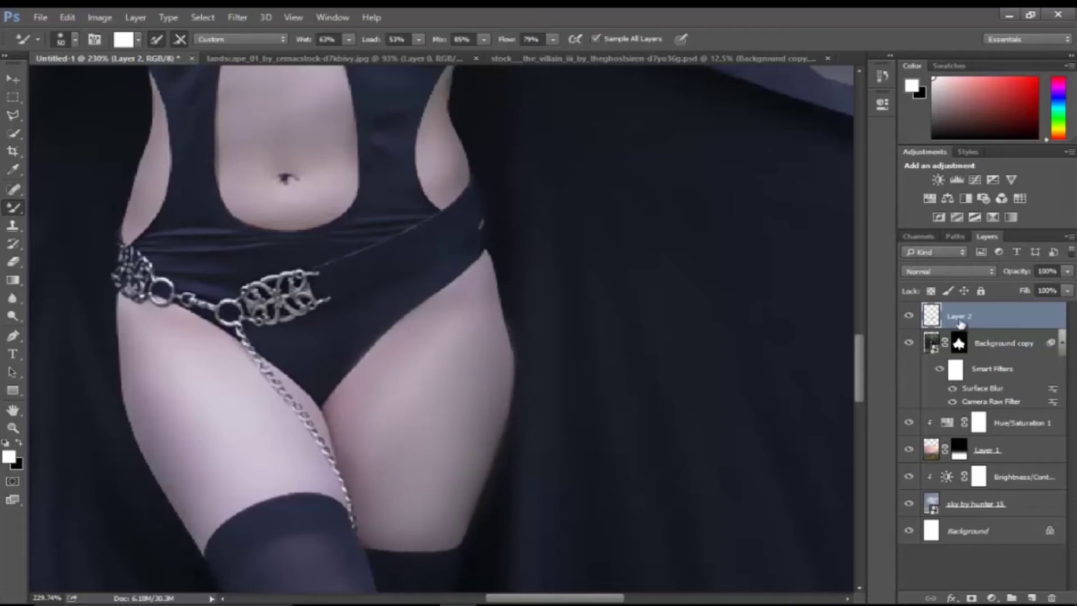
click(908, 316)
click(909, 315)
click(908, 315)
key(z)
alt+click(431, 400)
Add an empty layer above Hue/Saturation 1 and hide Background copy and Layer 2
alt+click(430, 400)
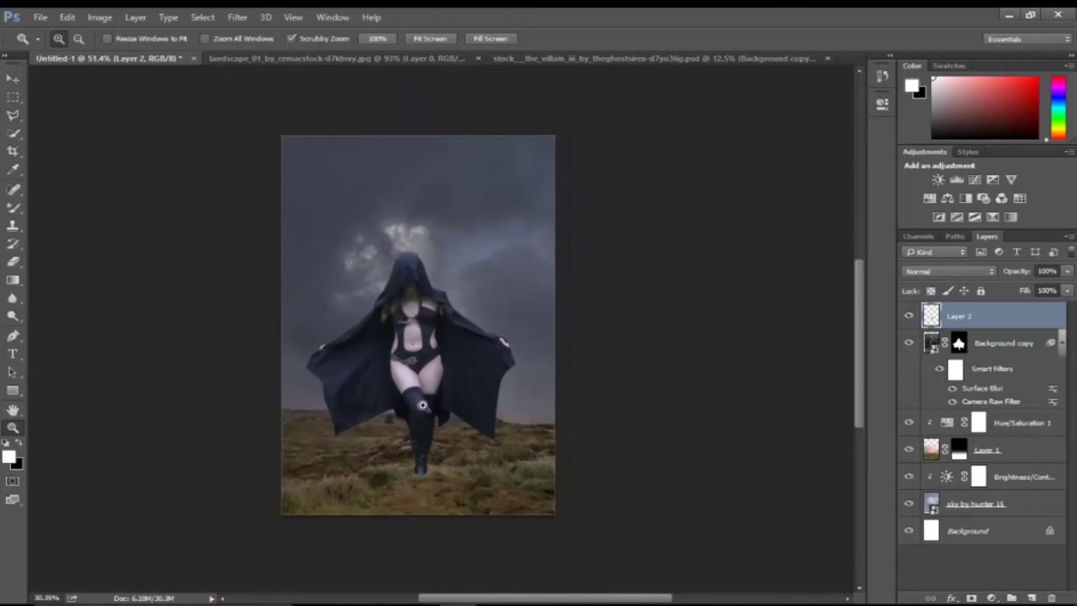
drag(430, 400, 836, 407)
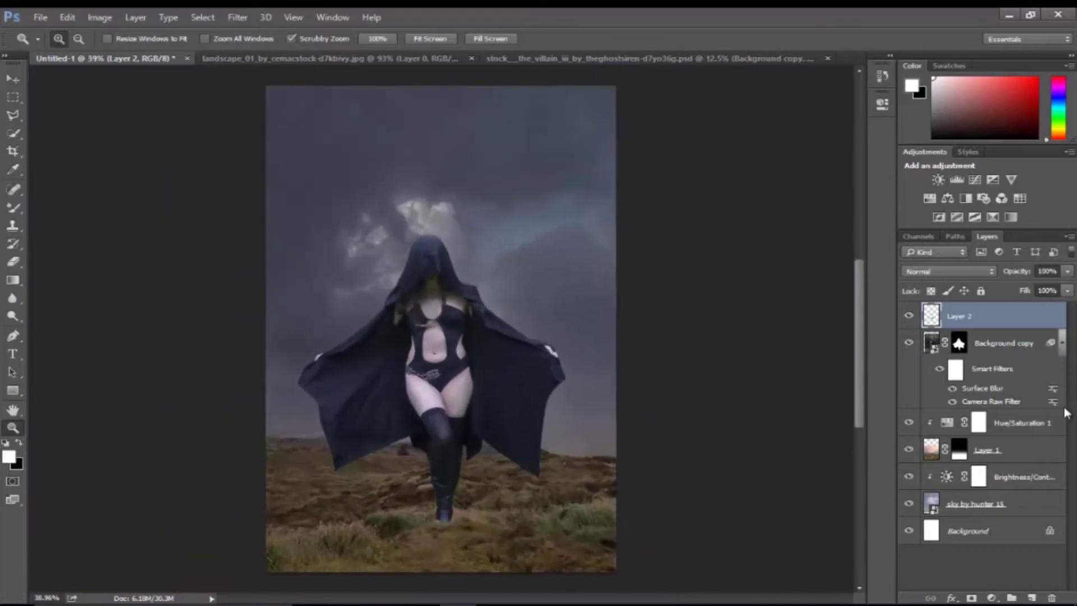
click(1018, 425)
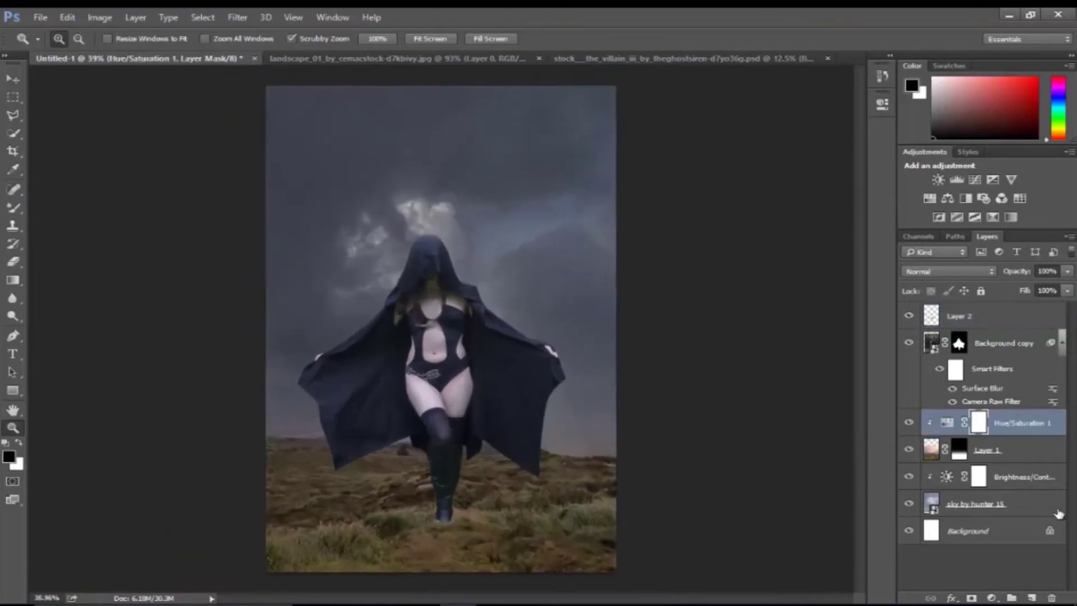
click(1032, 598)
drag(501, 554, 502, 552)
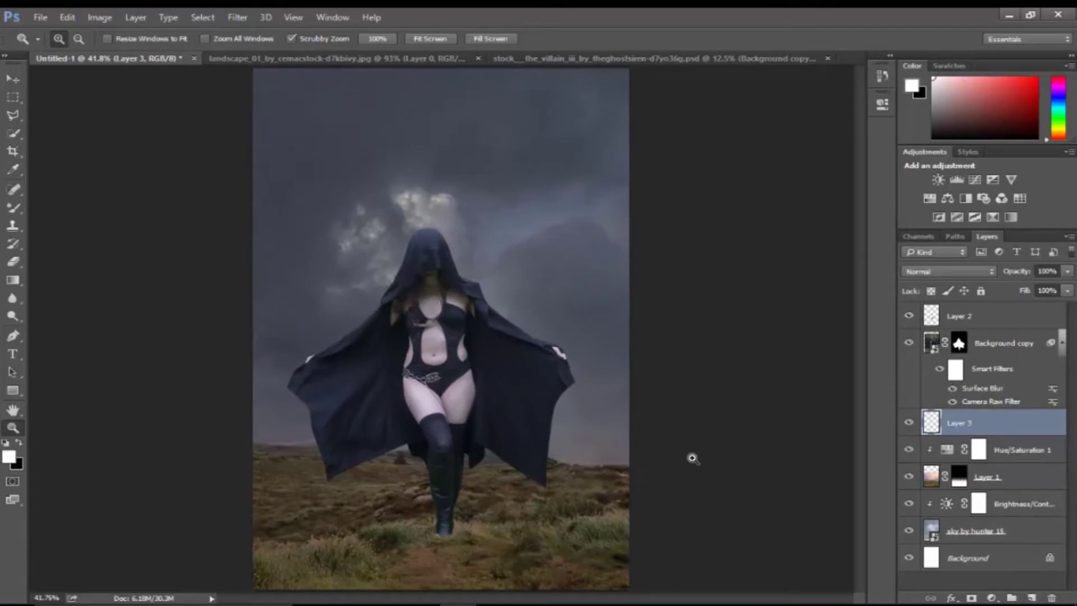
click(909, 344)
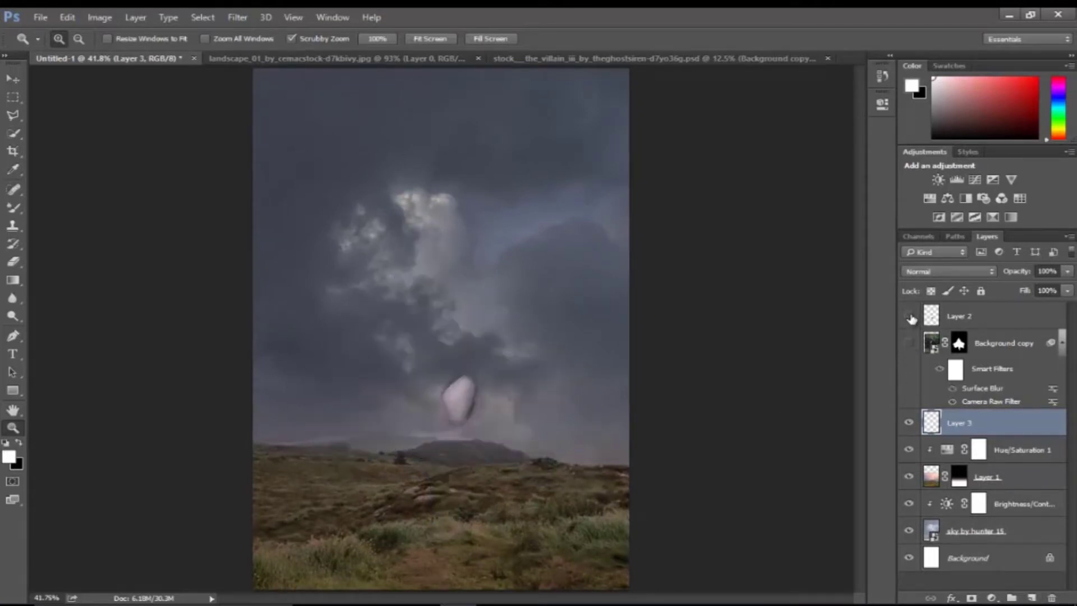
click(909, 317)
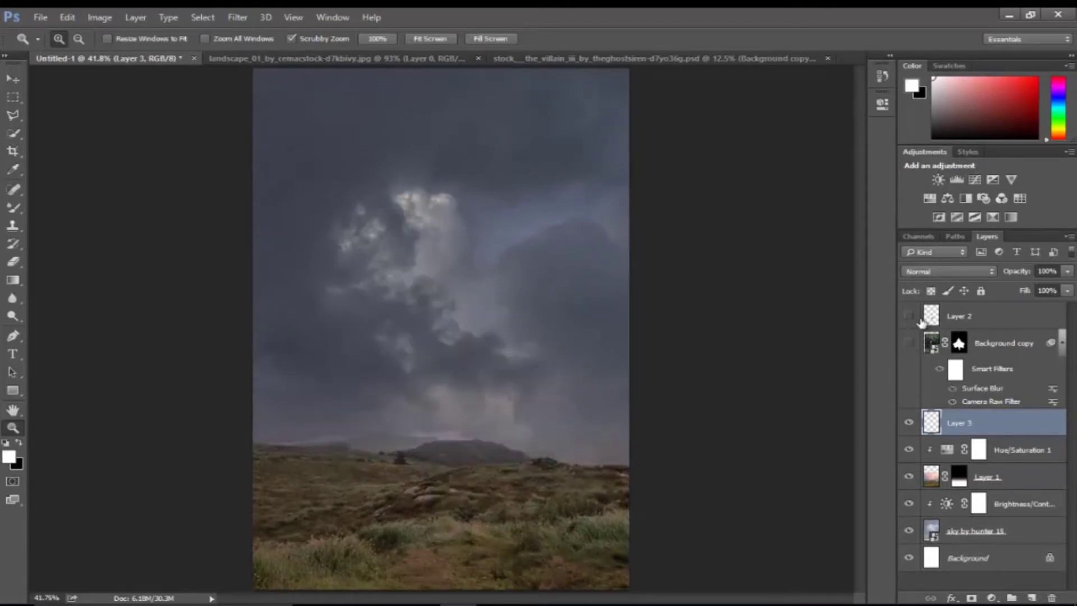
Set the foreground colour to the muted red-grey #996666
click(8, 459)
click(304, 432)
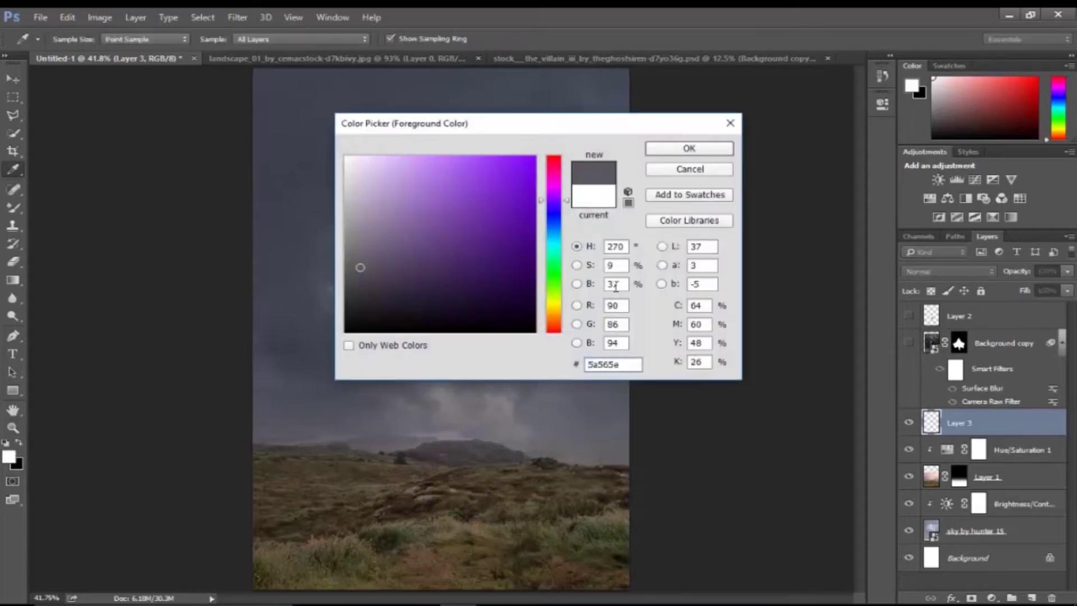
click(558, 312)
drag(567, 319, 568, 321)
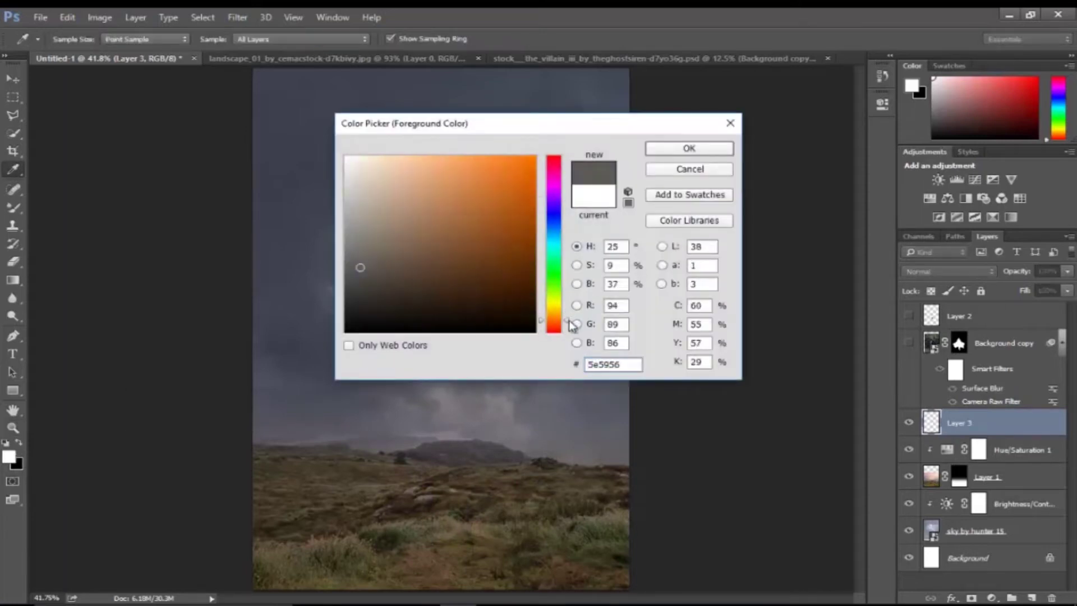
click(420, 232)
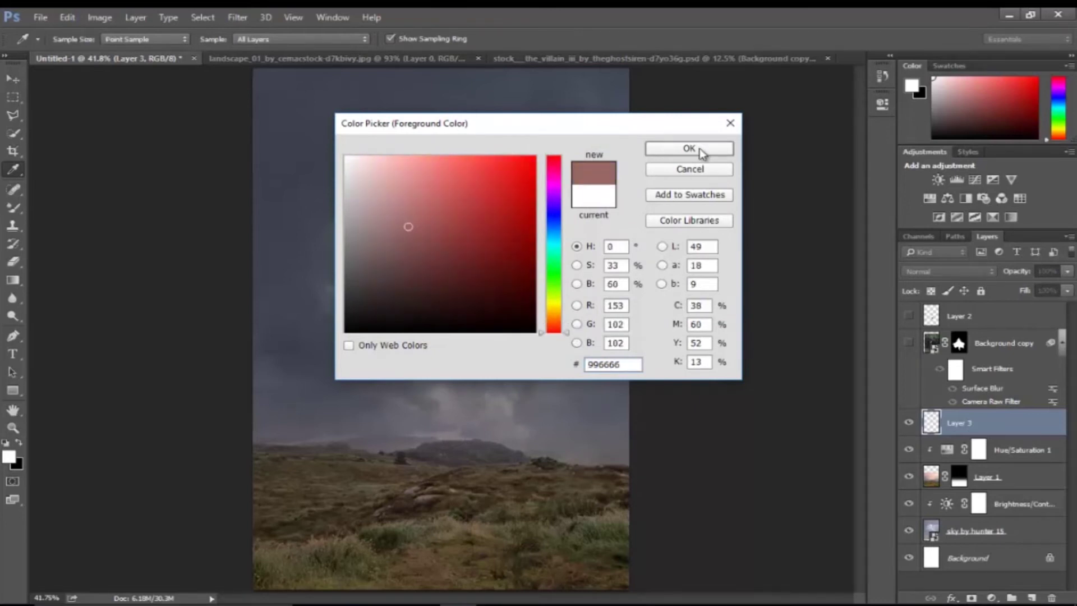
click(699, 148)
key(z)
click(17, 209)
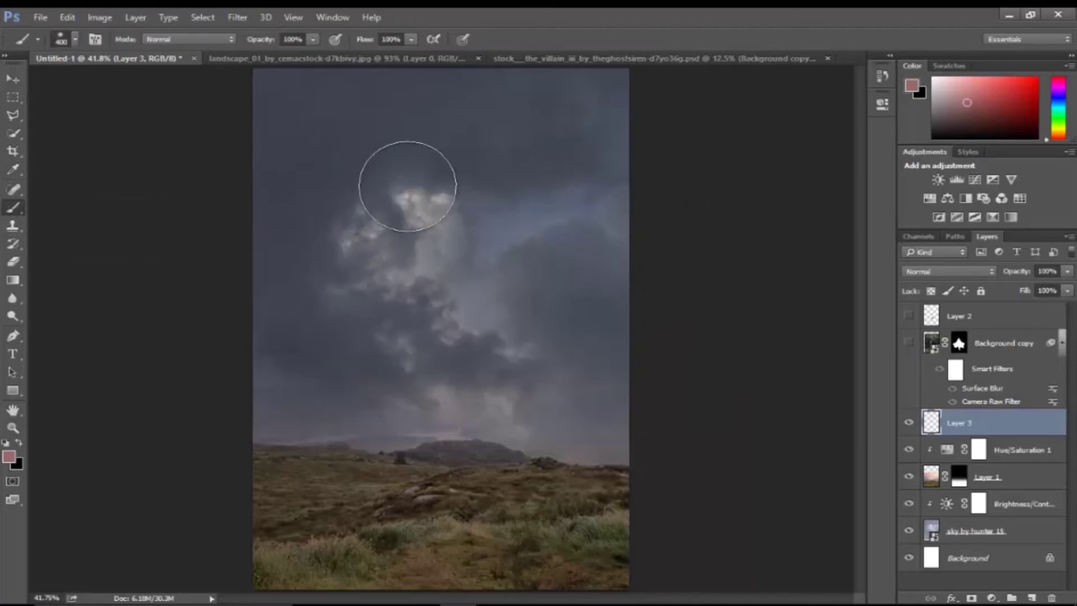
Choose a large cloud-shaped brush at size 500 with 25% flow
right_click(415, 188)
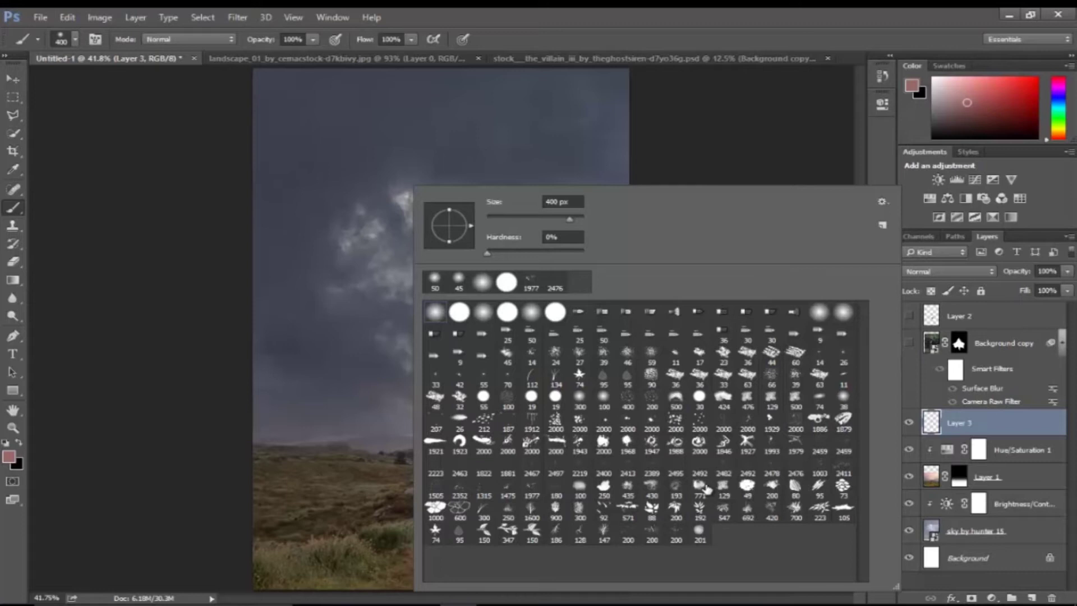
click(639, 487)
text(27)
key(Return)
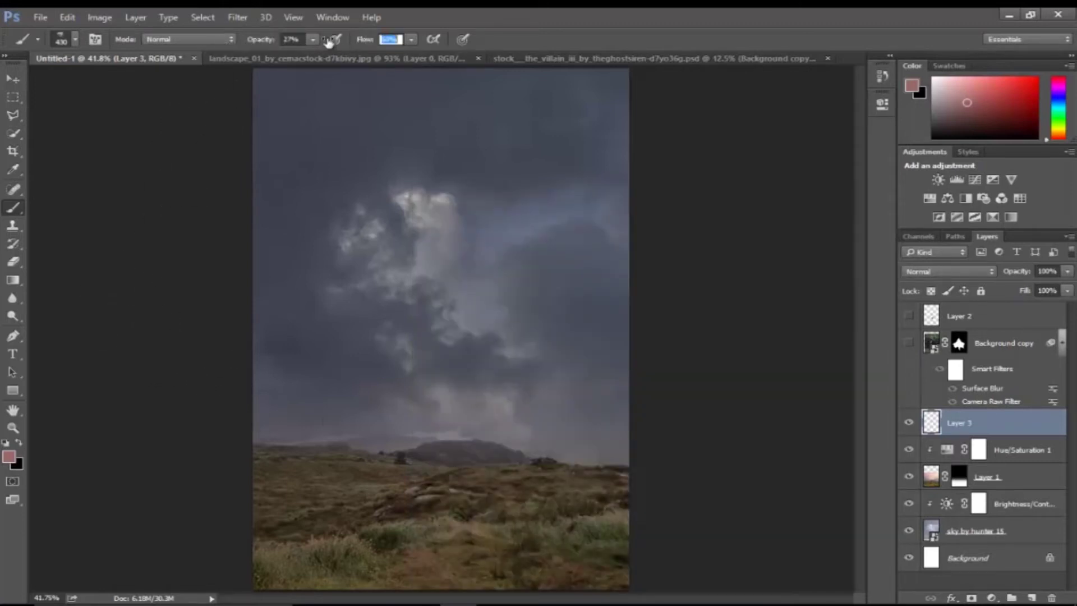
key(Return)
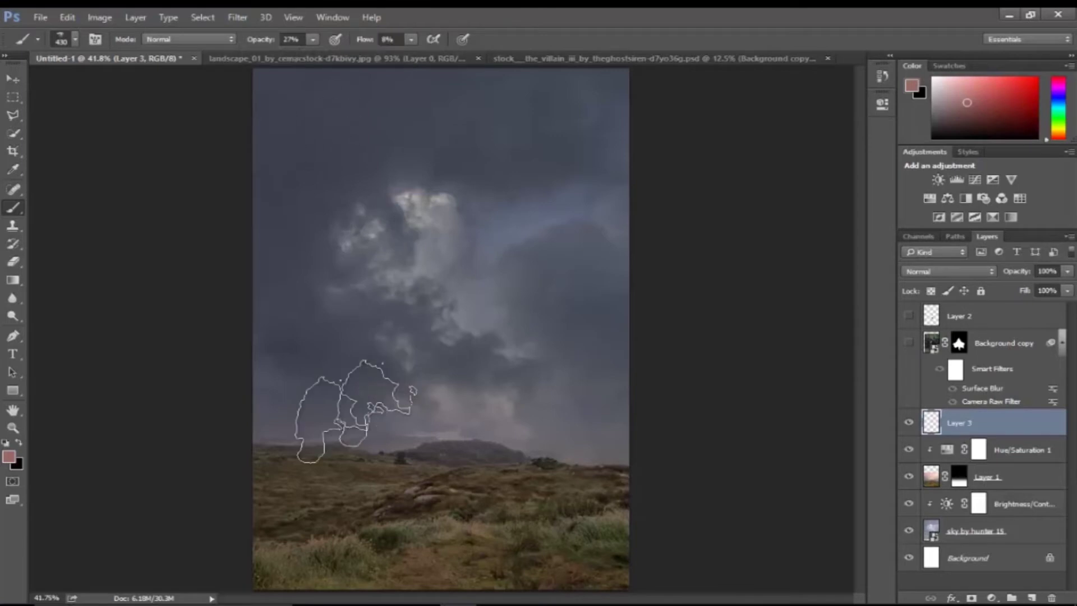
key(bracketright)
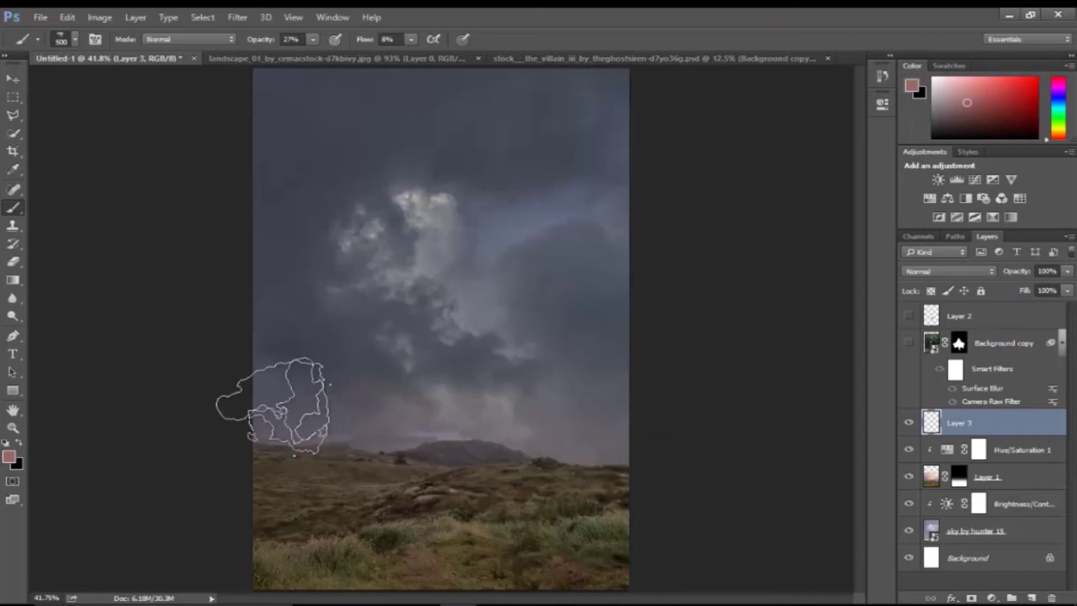
drag(365, 40, 375, 40)
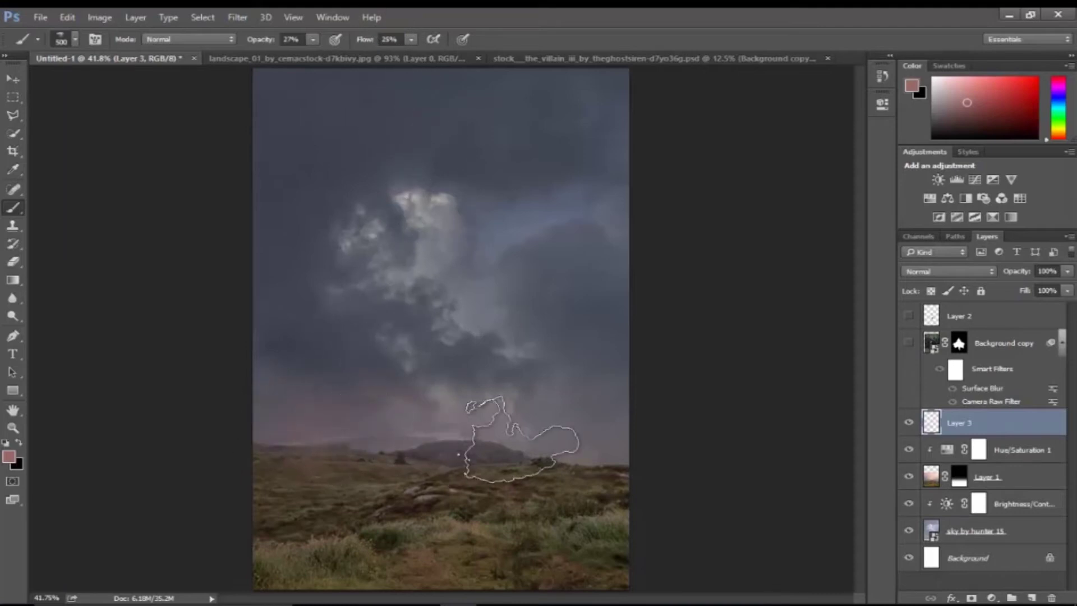
Paint light pink haze along the horizon on Layer 3 and adjust its strength
click(9, 456)
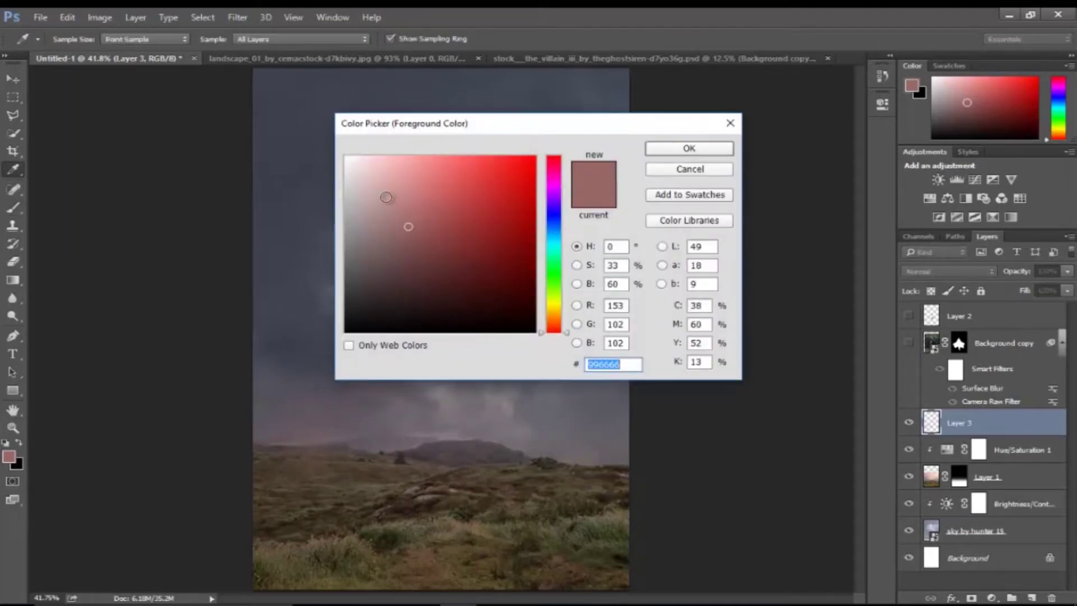
click(378, 192)
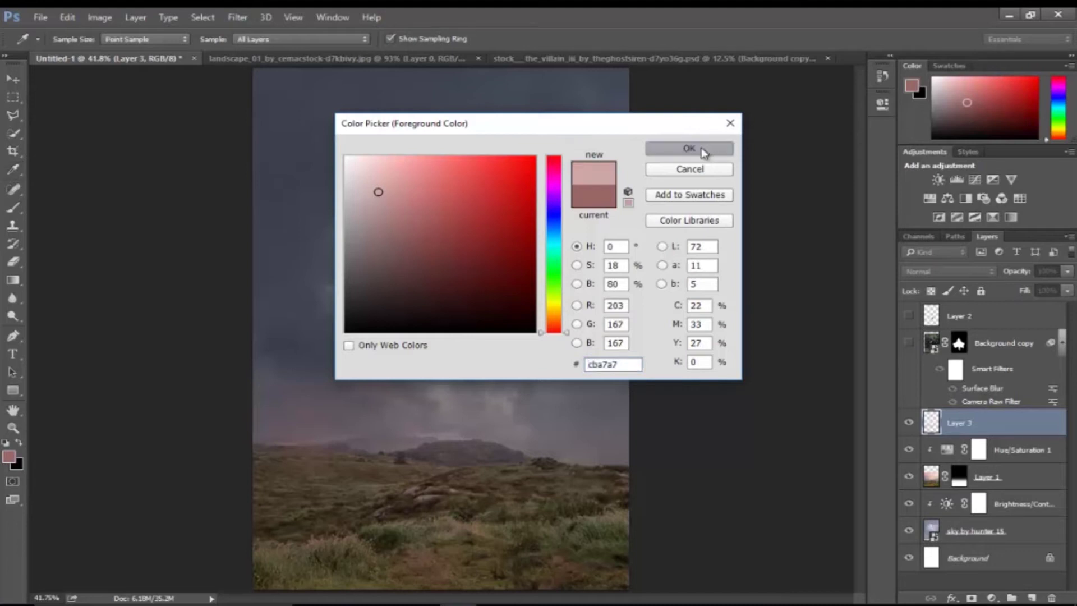
click(701, 147)
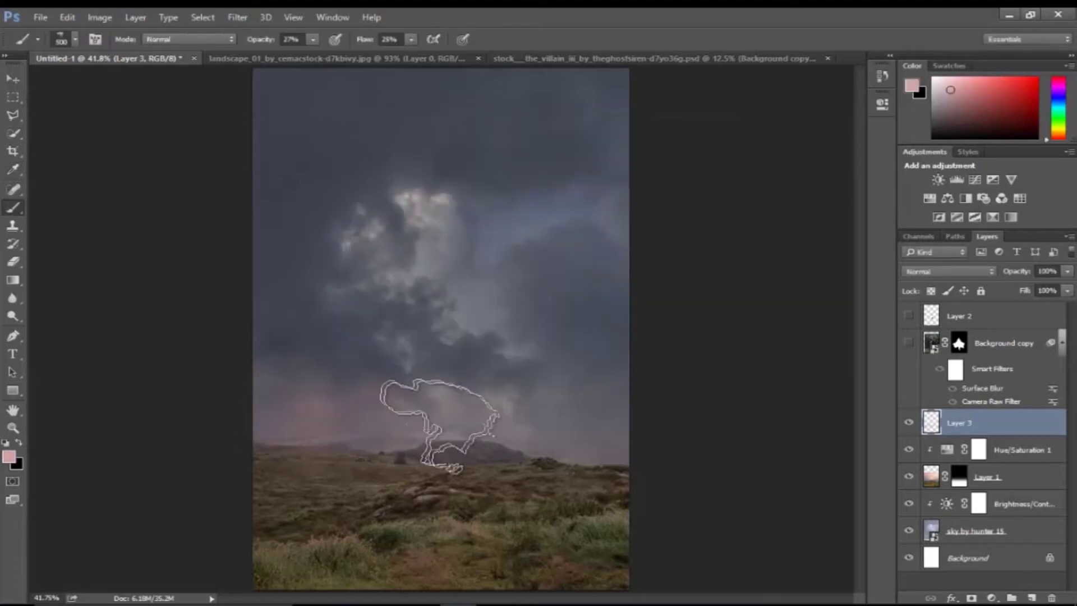
mouse_move(574, 409)
mouse_down()
mouse_move(309, 462)
mouse_move(263, 443)
mouse_move(313, 445)
mouse_move(396, 410)
mouse_move(535, 447)
mouse_up()
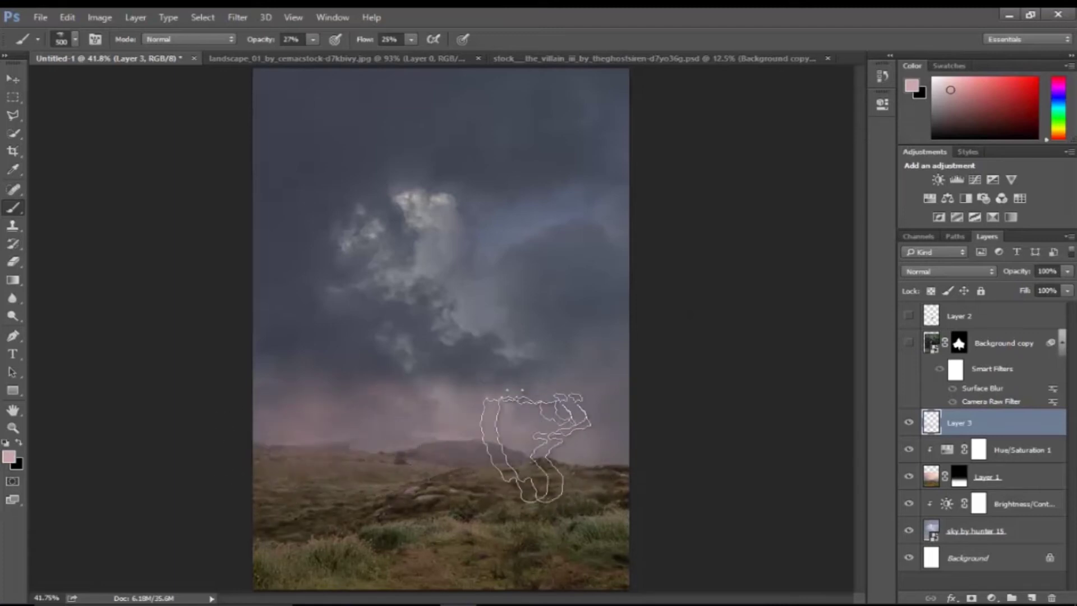
click(909, 422)
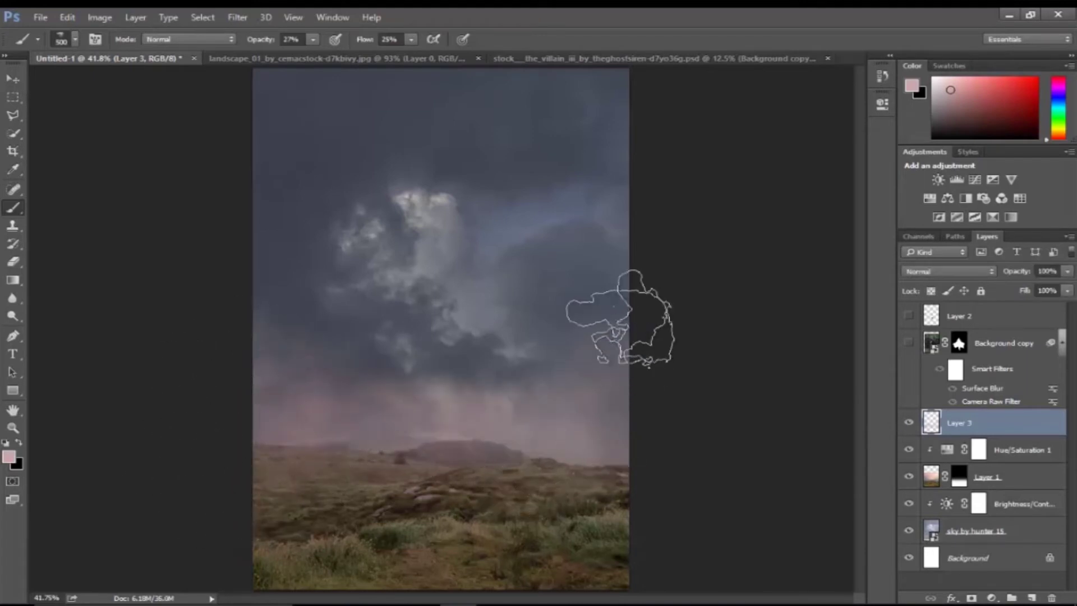
click(1067, 271)
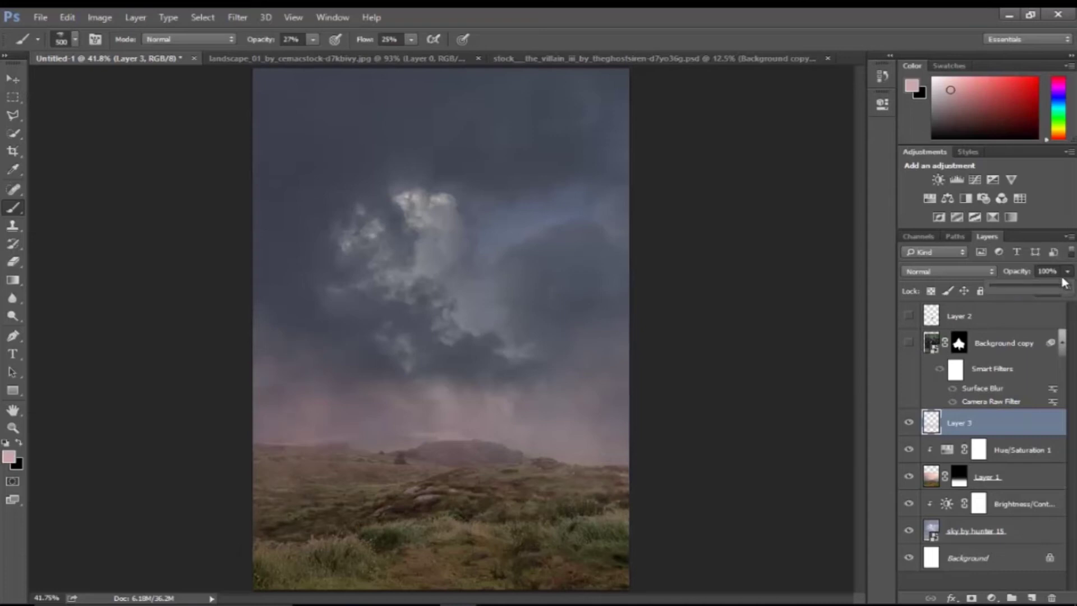
Show the hooded figure again, compare the haze on and off, and add empty Layer 4
click(908, 342)
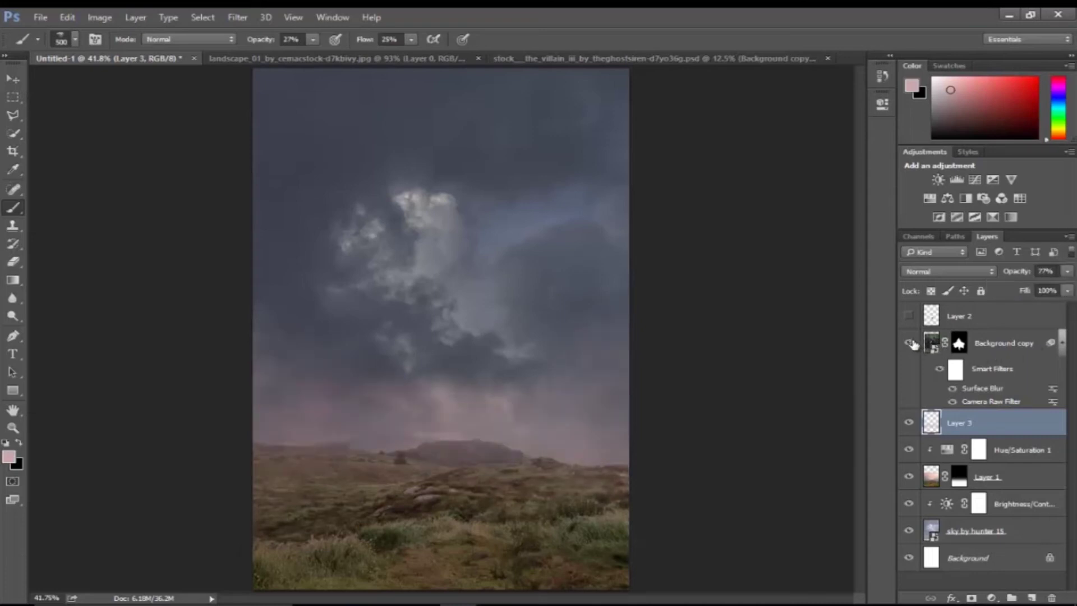
click(909, 424)
click(909, 425)
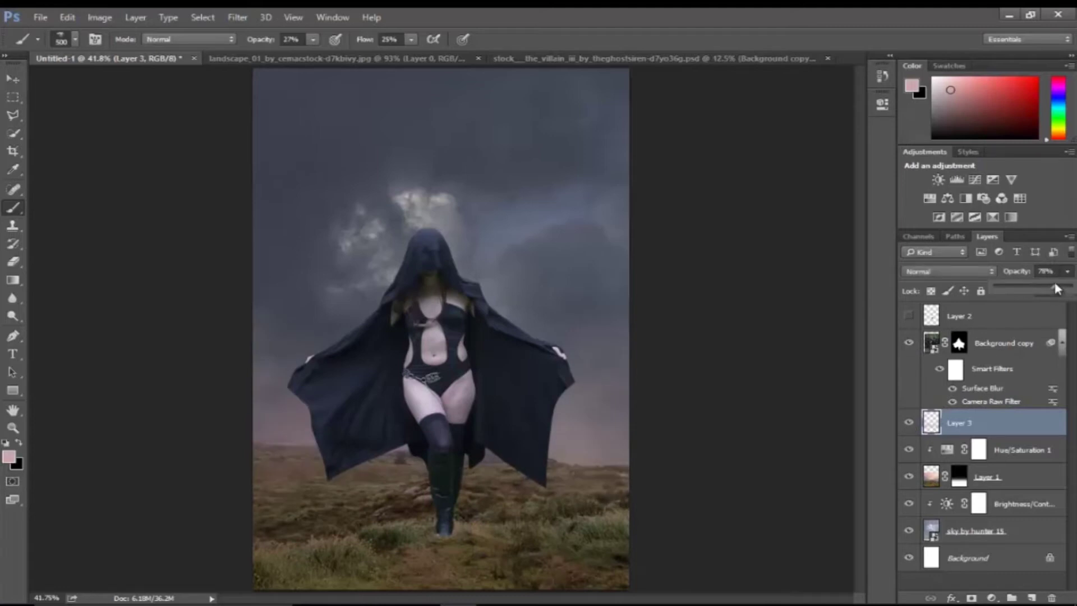
click(909, 425)
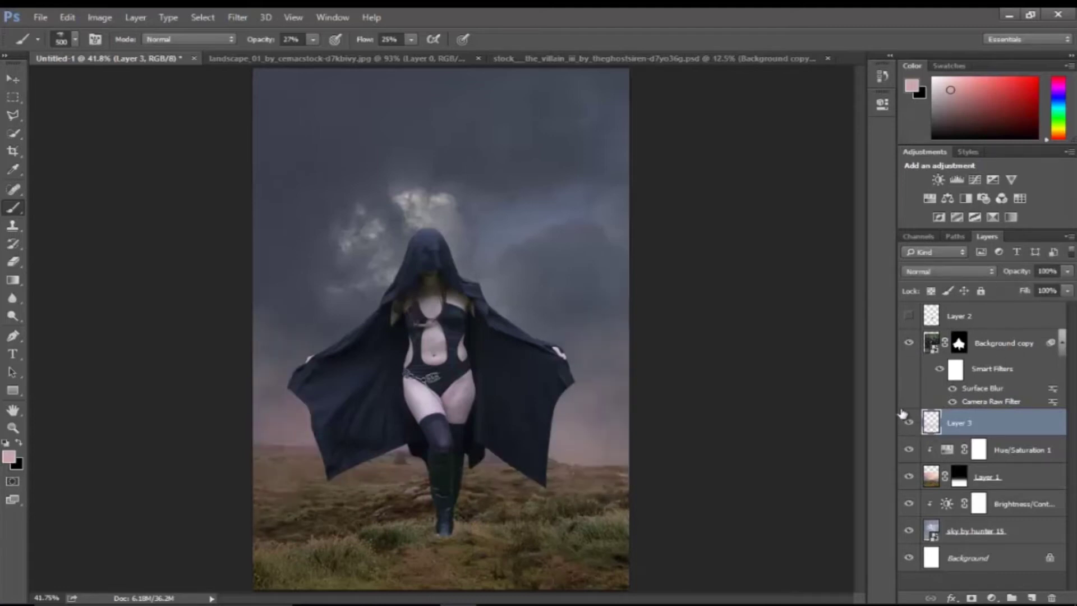
key(g)
click(1032, 598)
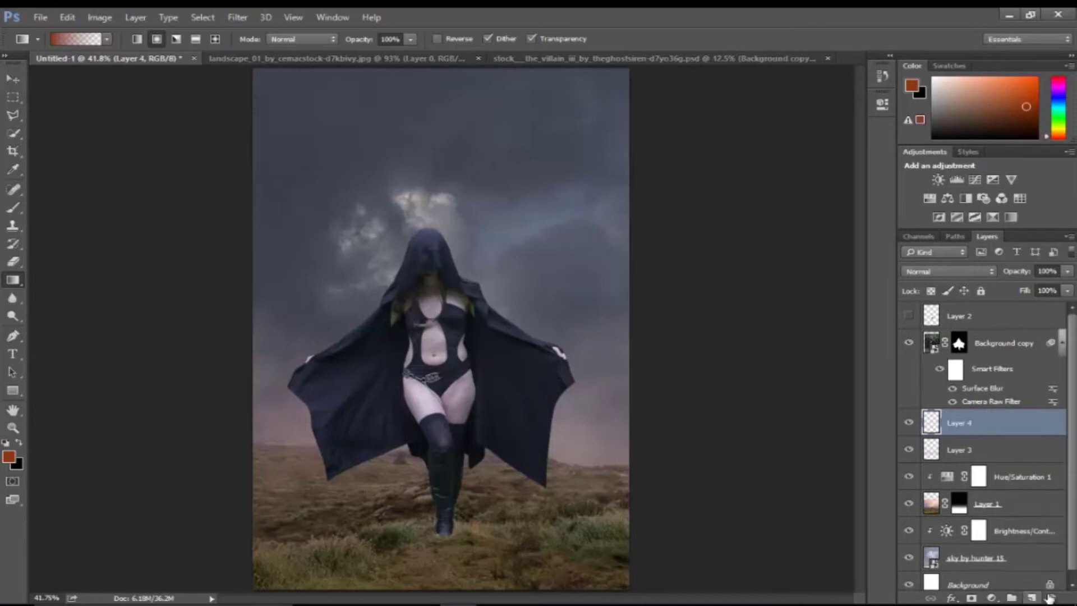
Draw an orange radial gradient glow around the head on Layer 4 in Color Dodge mode
click(11, 458)
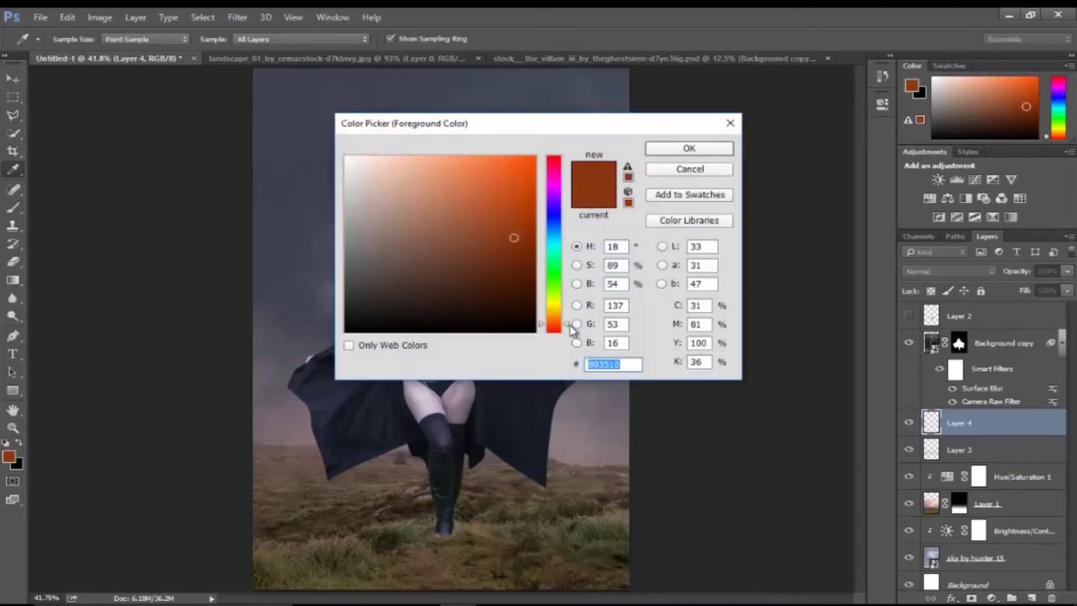
drag(568, 329, 572, 322)
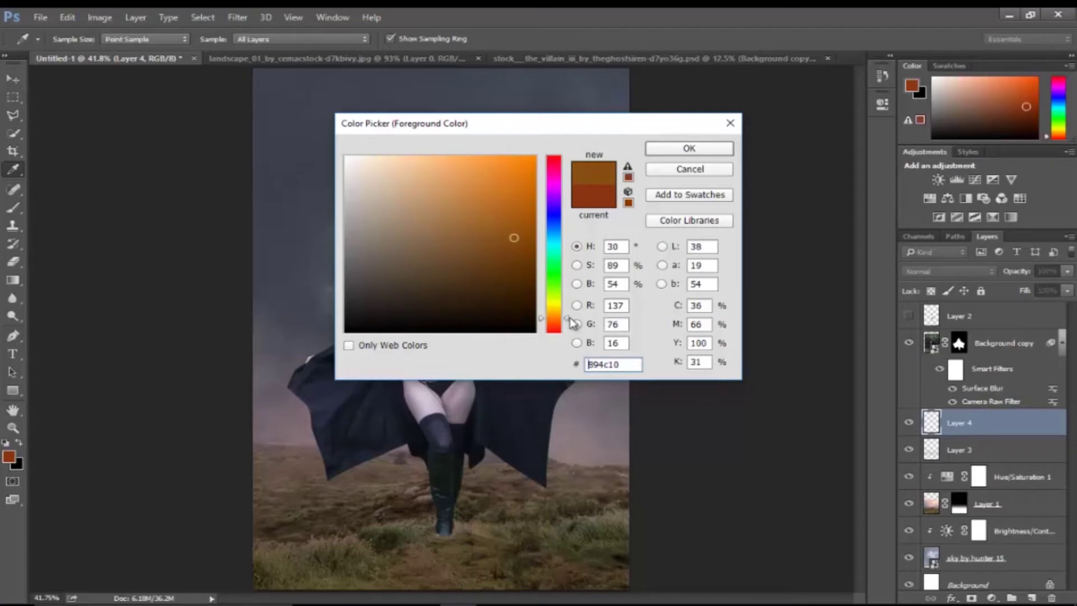
click(675, 148)
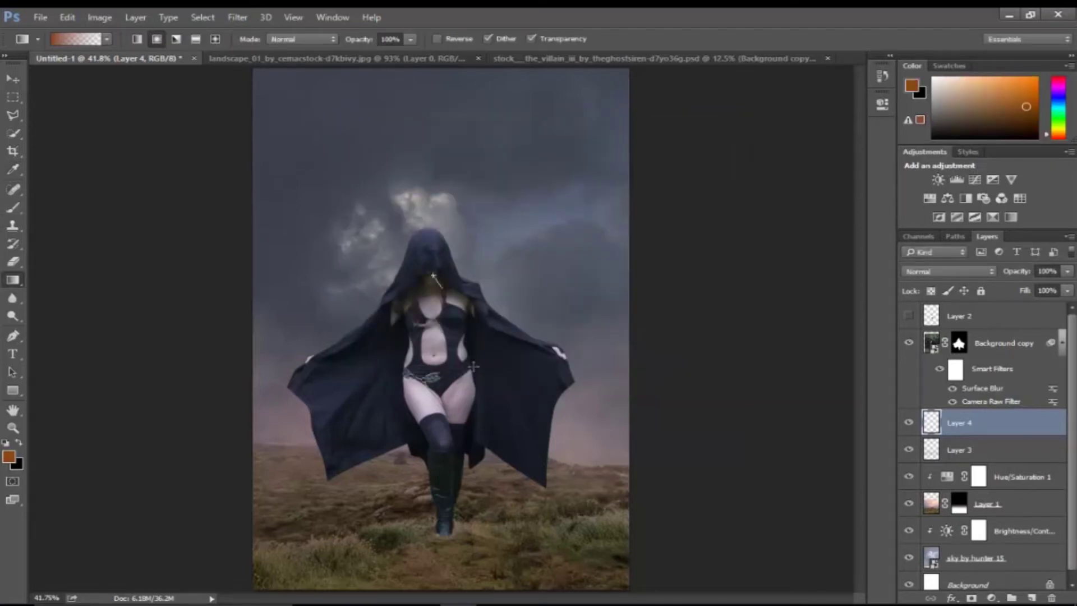
drag(434, 275, 499, 409)
click(947, 271)
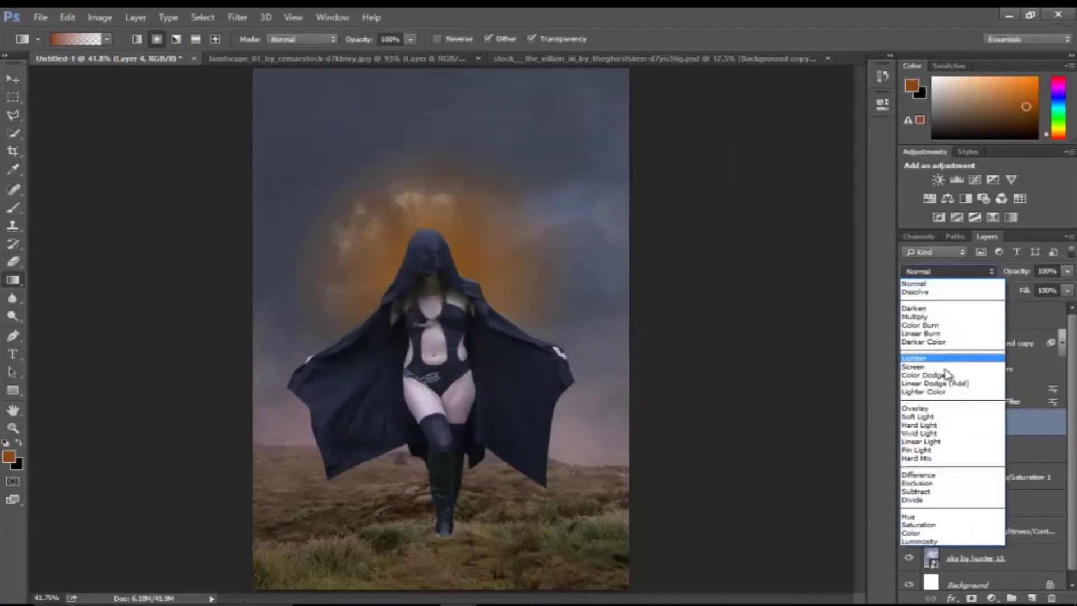
click(952, 368)
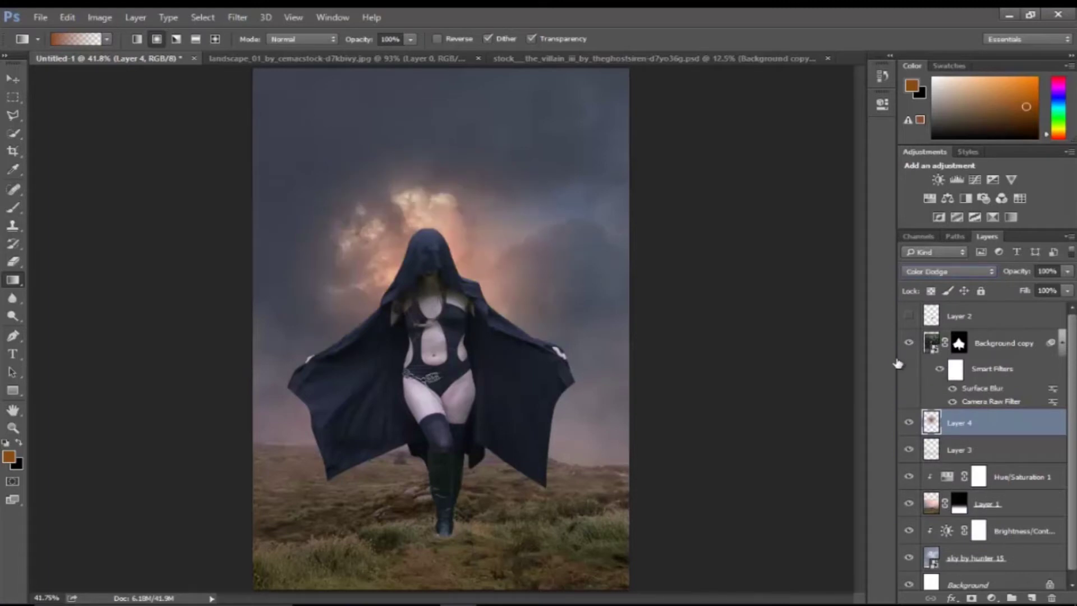
Enlarge the glow to about 115% with Free Transform and add empty Layer 5
click(19, 80)
drag(590, 419, 613, 441)
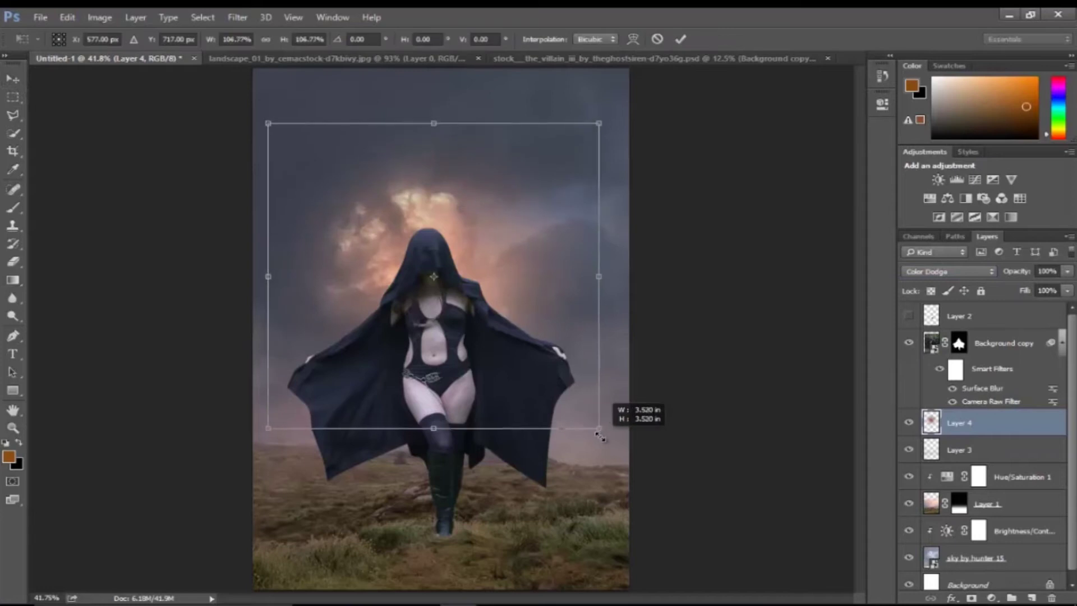
drag(545, 378, 530, 372)
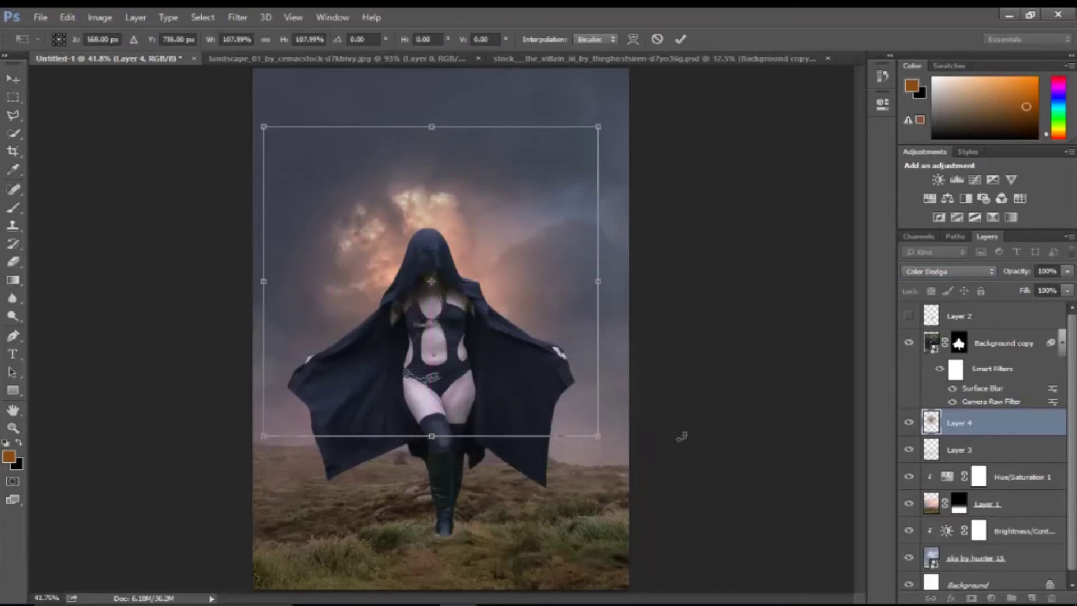
drag(598, 435, 628, 444)
drag(565, 409, 566, 415)
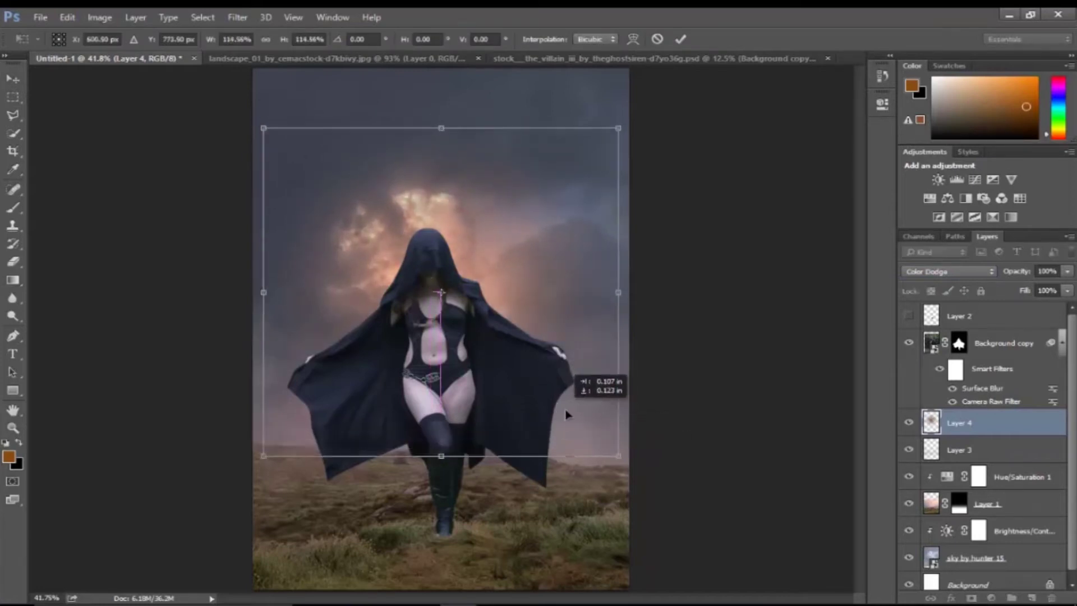
click(680, 38)
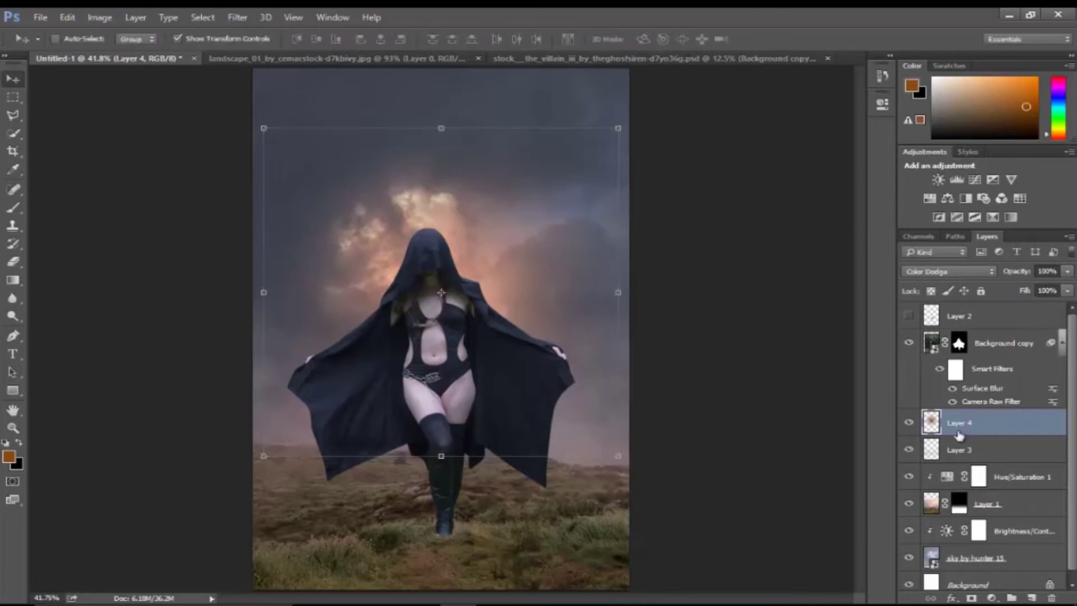
key(b)
click(1036, 598)
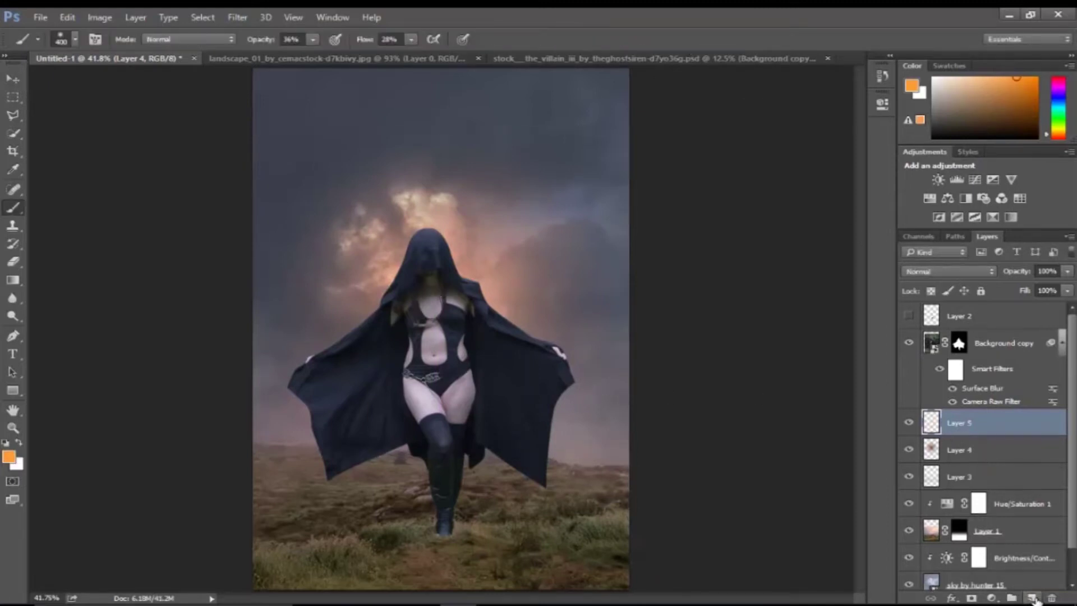
Paint #ff9933 Color Dodge glow on the grass around the boots at 80% opacity
click(9, 457)
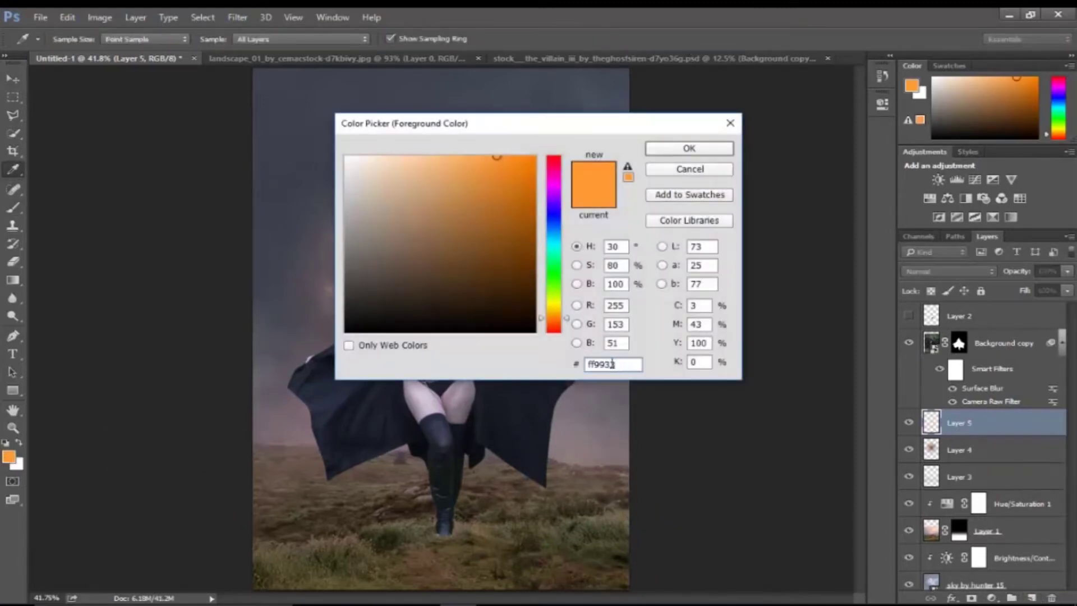
click(688, 147)
click(954, 271)
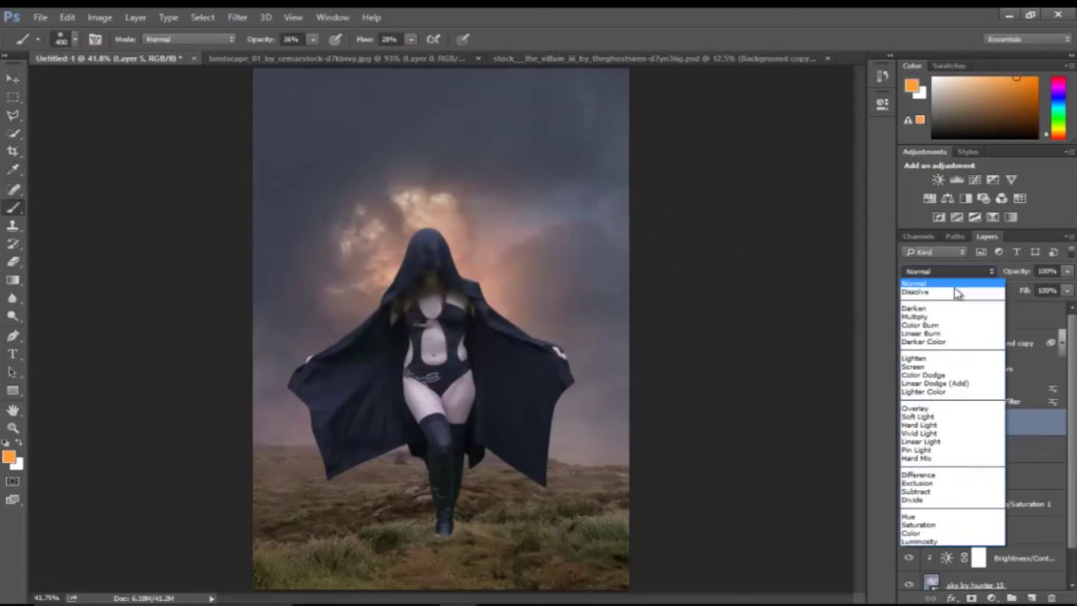
click(923, 375)
mouse_move(408, 487)
mouse_down()
mouse_move(385, 510)
mouse_move(348, 512)
mouse_move(444, 480)
mouse_move(546, 516)
mouse_move(487, 484)
mouse_move(389, 462)
mouse_move(371, 513)
mouse_move(353, 516)
mouse_move(550, 516)
mouse_up()
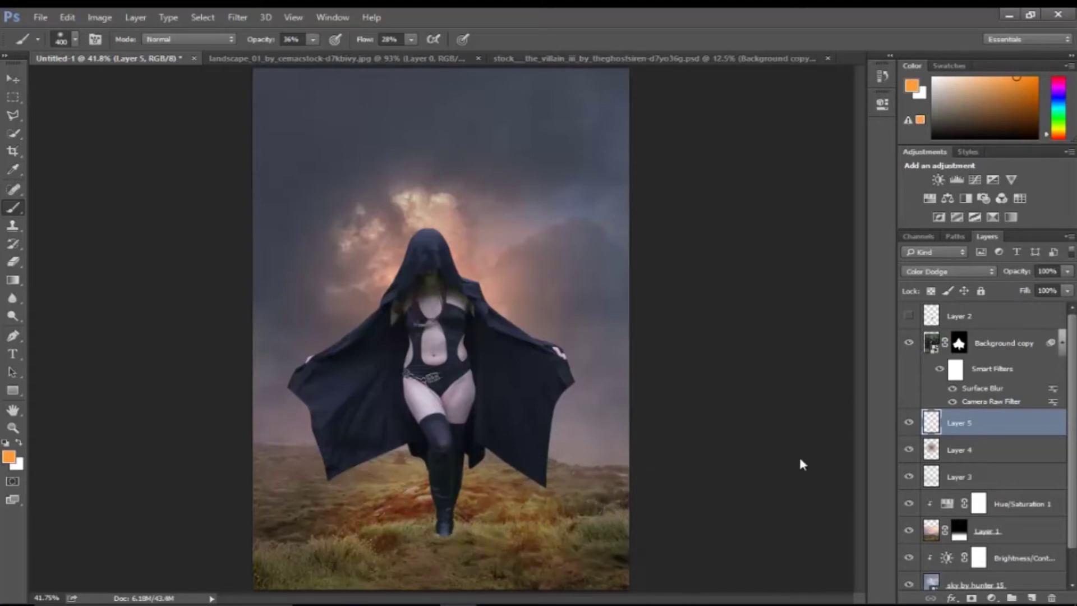
click(1067, 290)
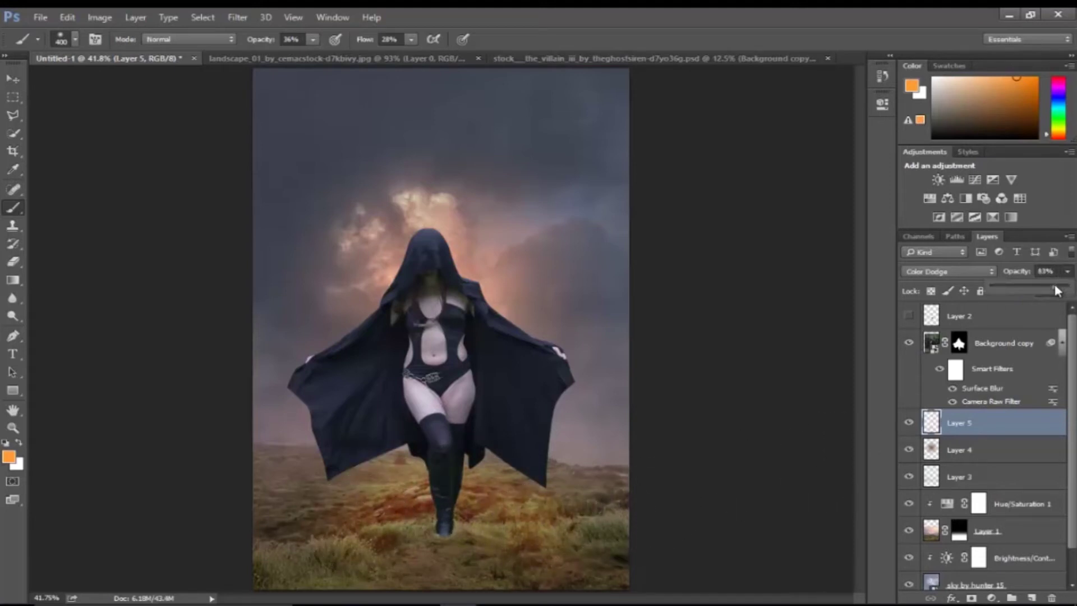
Extend the orange glow across the bottom and right-side grass, comparing with and without it
click(908, 423)
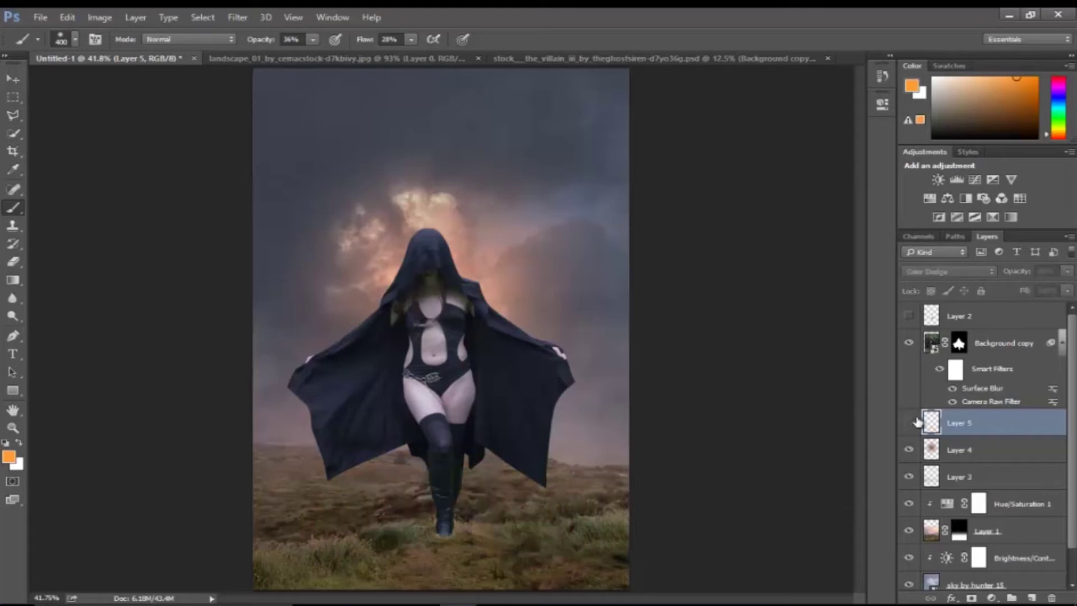
click(909, 422)
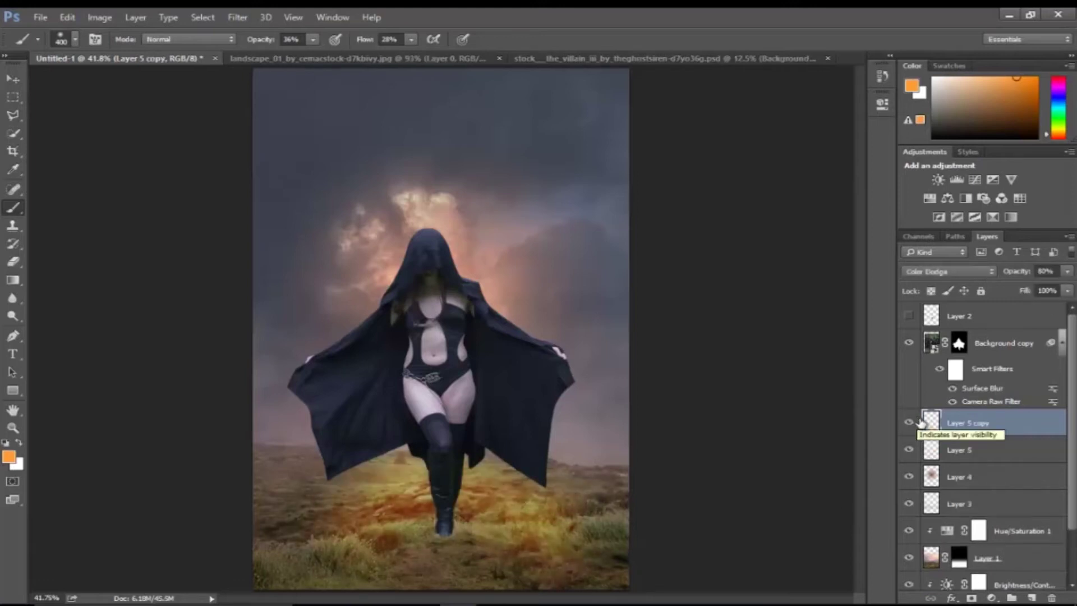
click(909, 422)
click(909, 423)
click(909, 422)
mouse_move(316, 541)
mouse_down()
mouse_move(433, 564)
mouse_move(272, 565)
mouse_up()
mouse_move(598, 549)
mouse_down()
mouse_move(661, 553)
mouse_move(577, 493)
mouse_move(613, 476)
mouse_move(288, 493)
mouse_up()
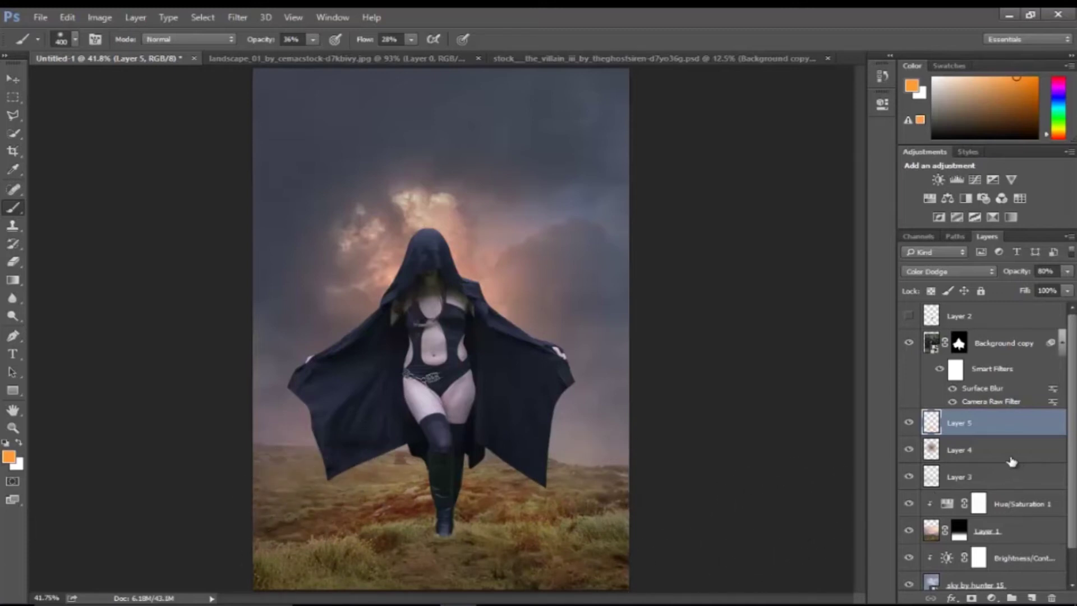
mouse_move(420, 565)
mouse_down()
mouse_move(449, 505)
mouse_move(488, 536)
mouse_move(432, 481)
mouse_move(493, 445)
mouse_move(469, 493)
mouse_move(488, 513)
mouse_up()
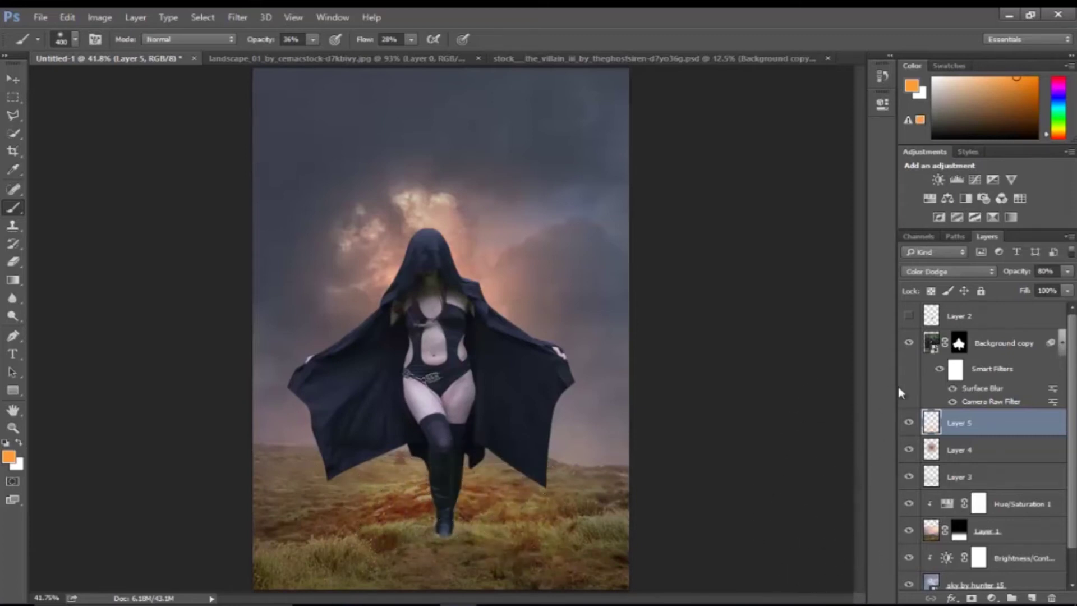
click(909, 422)
click(909, 422)
click(909, 422)
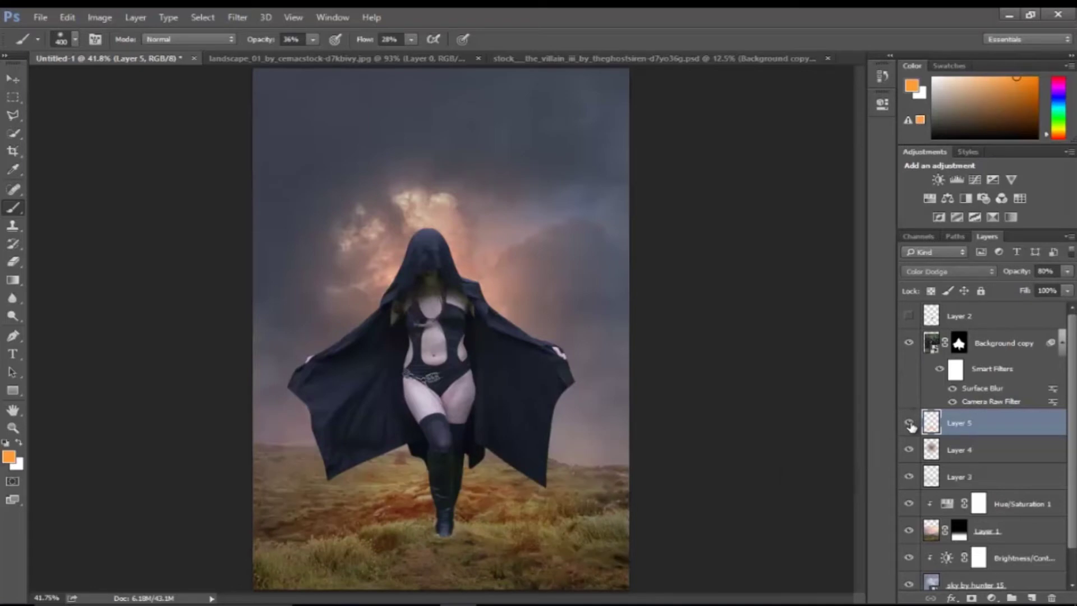
click(958, 343)
Zoom in on the boot, select grass brush preset 112 and set the brush colours
key(z)
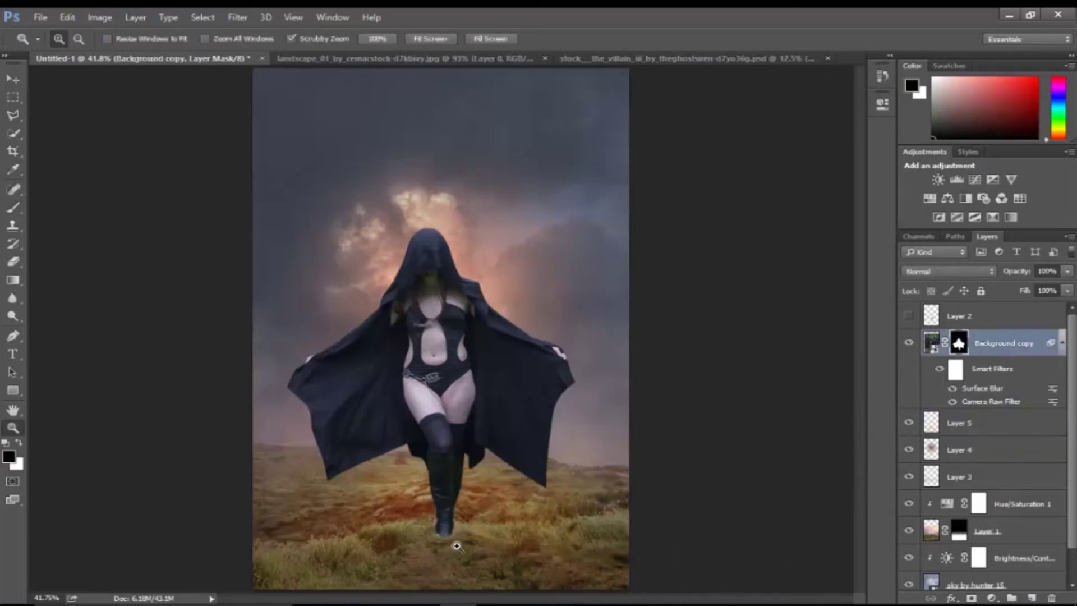
click(454, 536)
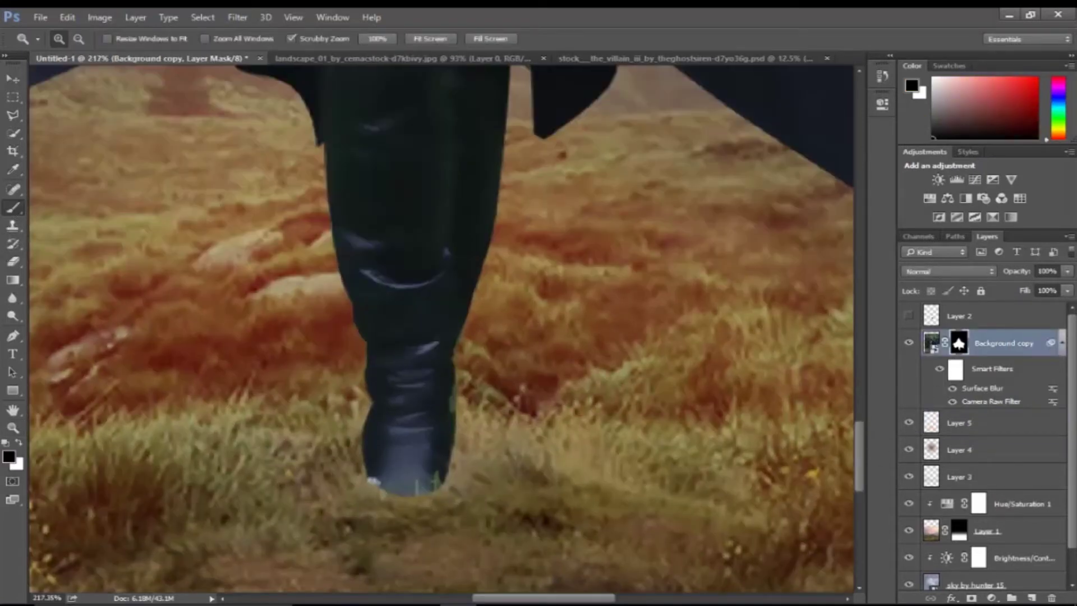
key(b)
right_click(337, 219)
click(456, 391)
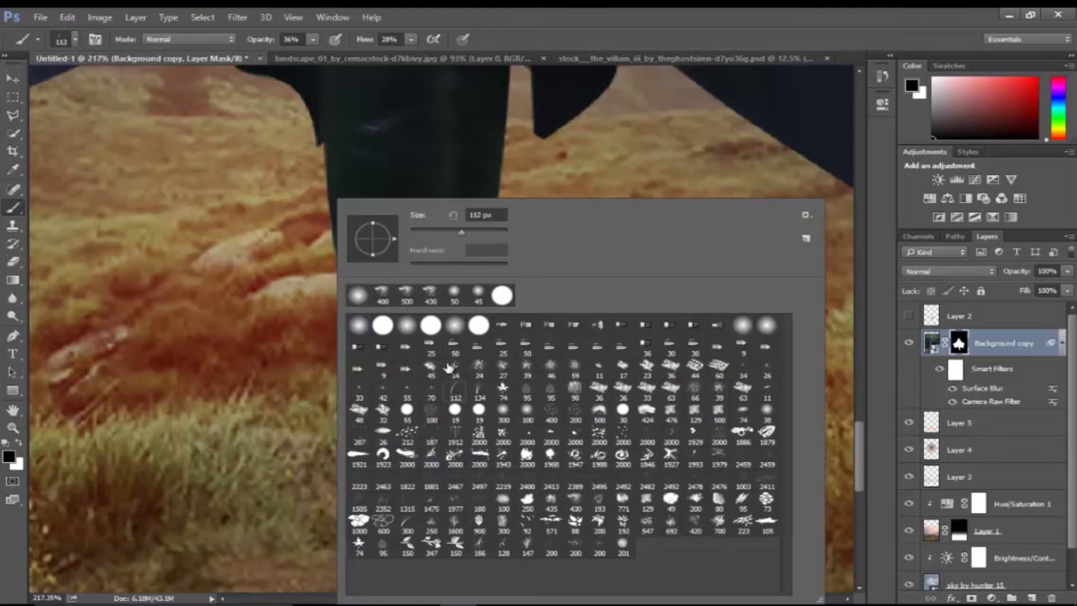
key(Return)
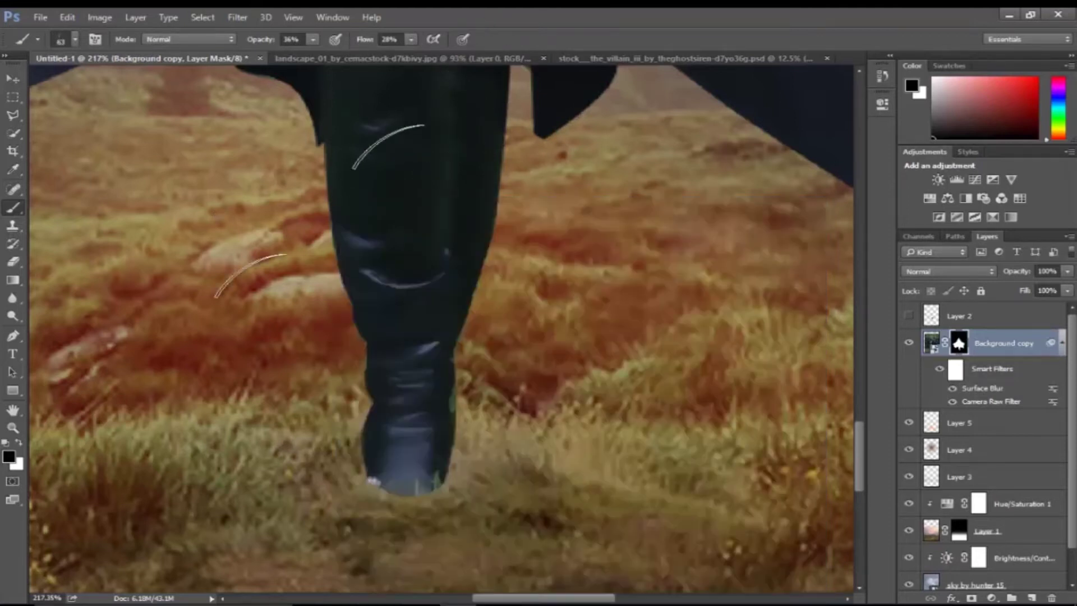
click(18, 463)
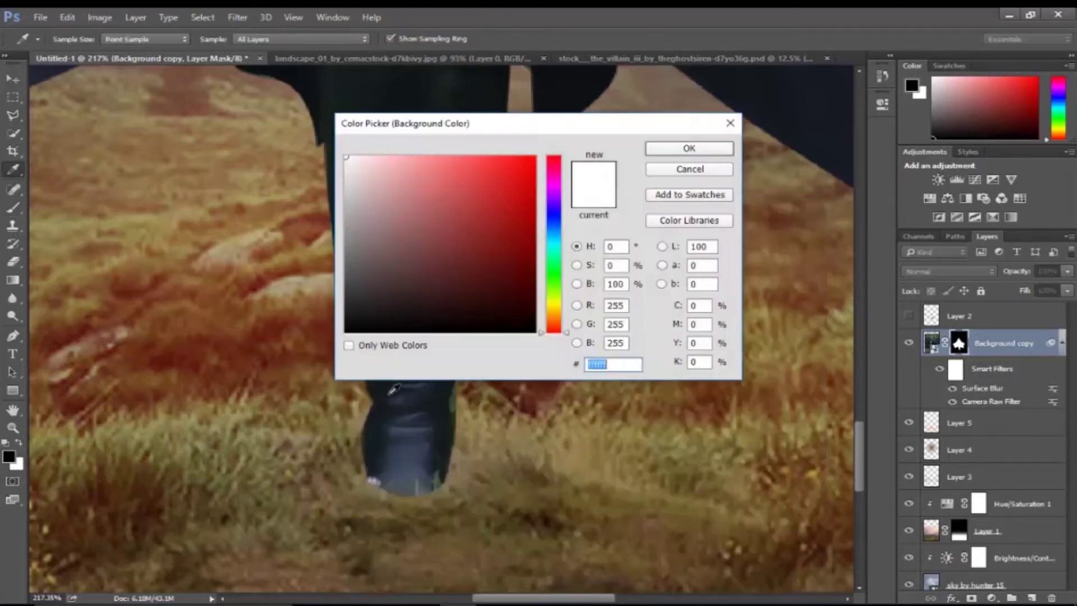
click(688, 147)
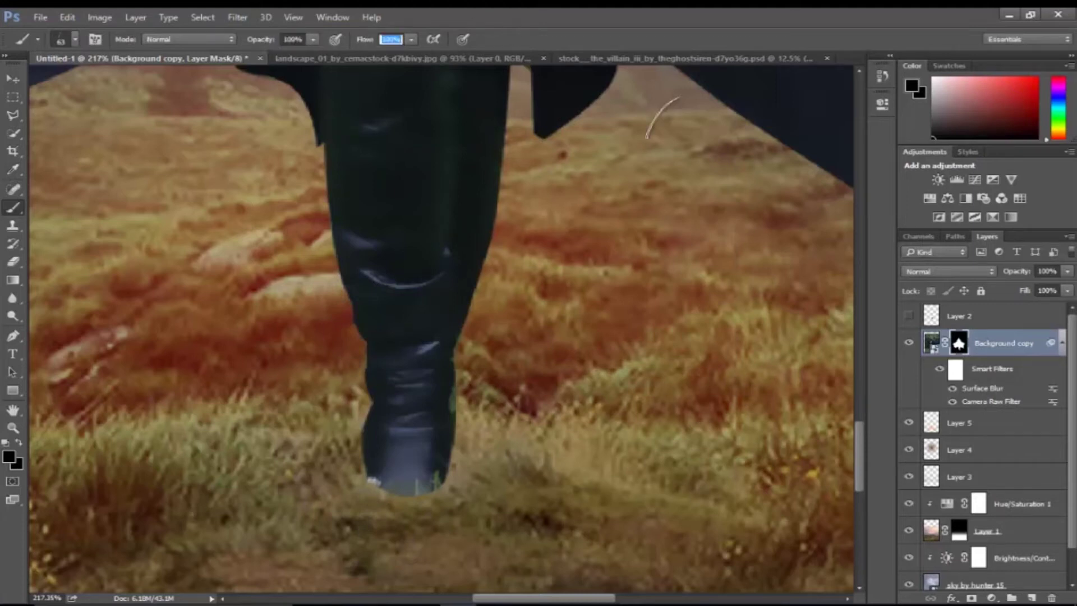
Paint grass blades over the boot's bottom edge on the Background copy mask
drag(397, 521, 422, 529)
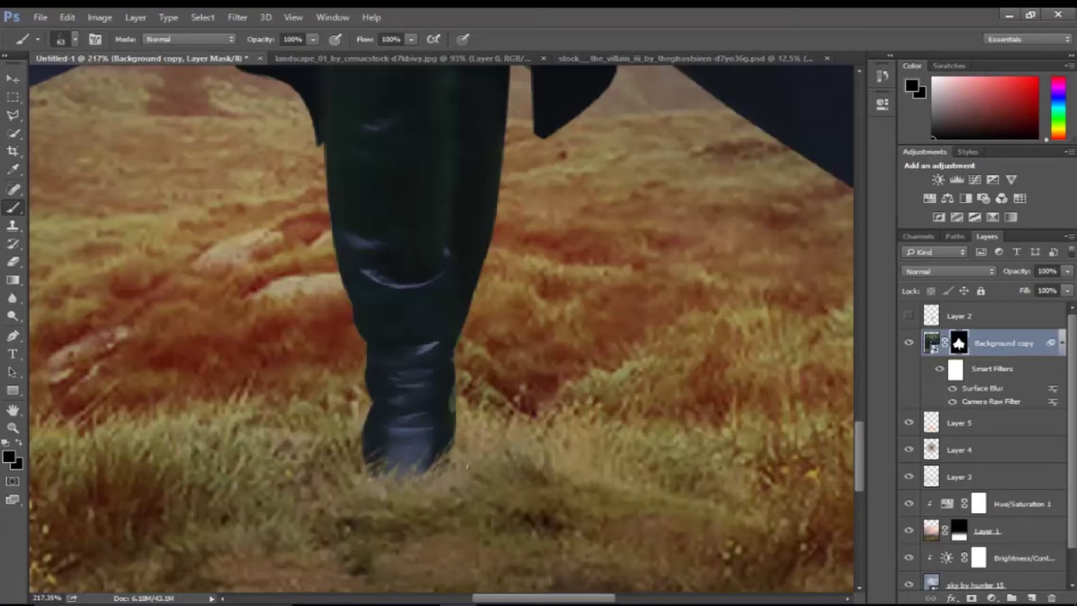
click(428, 512)
key(z)
drag(606, 443, 530, 446)
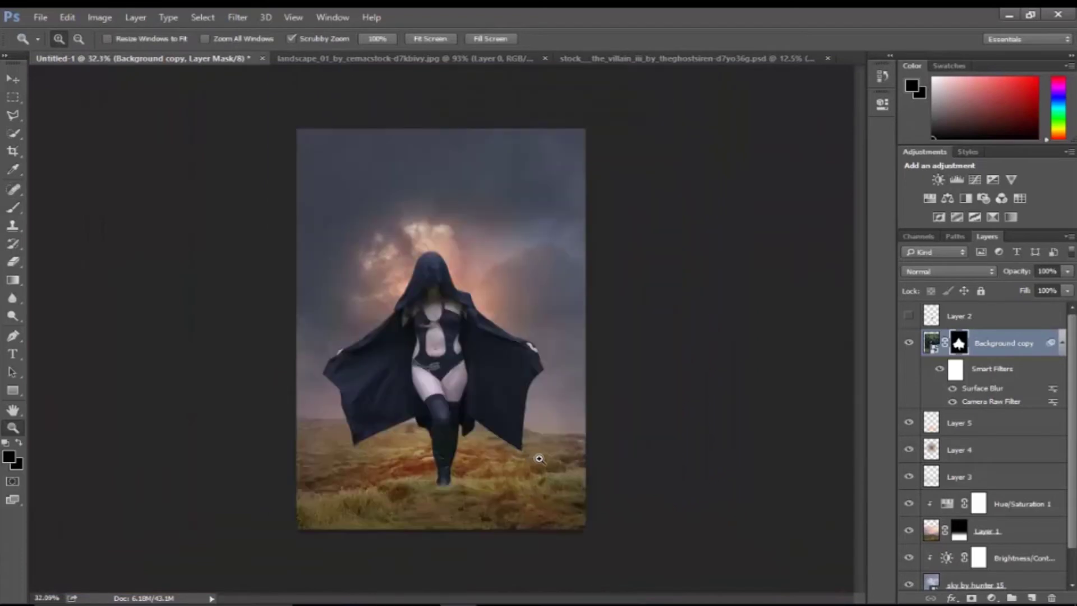
Reopen the figure's Camera Raw Filter and lower Highlights from -48 to -58
double_click(1013, 402)
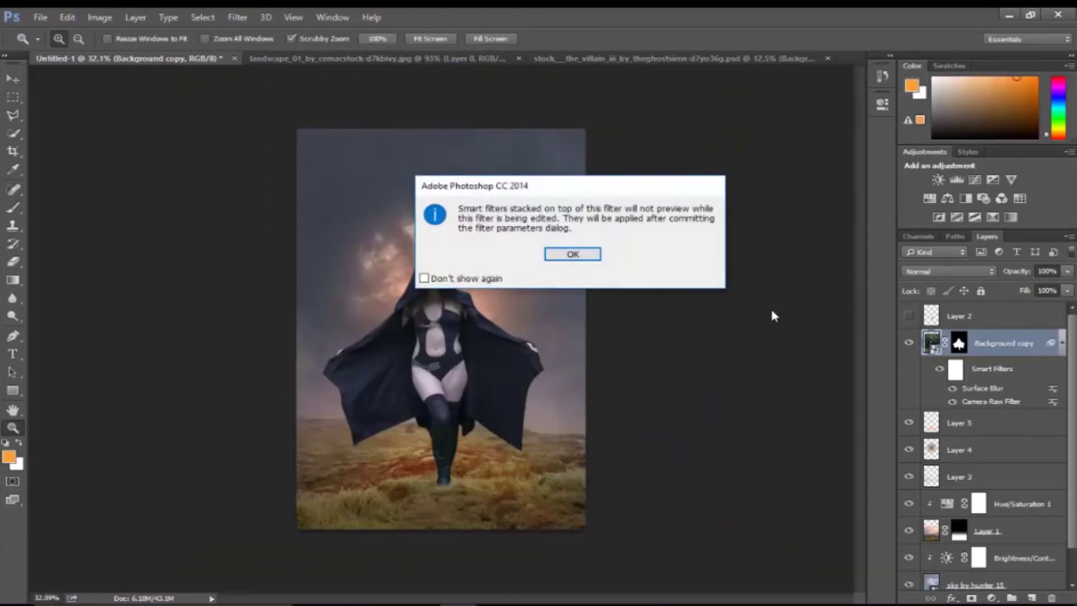
click(573, 259)
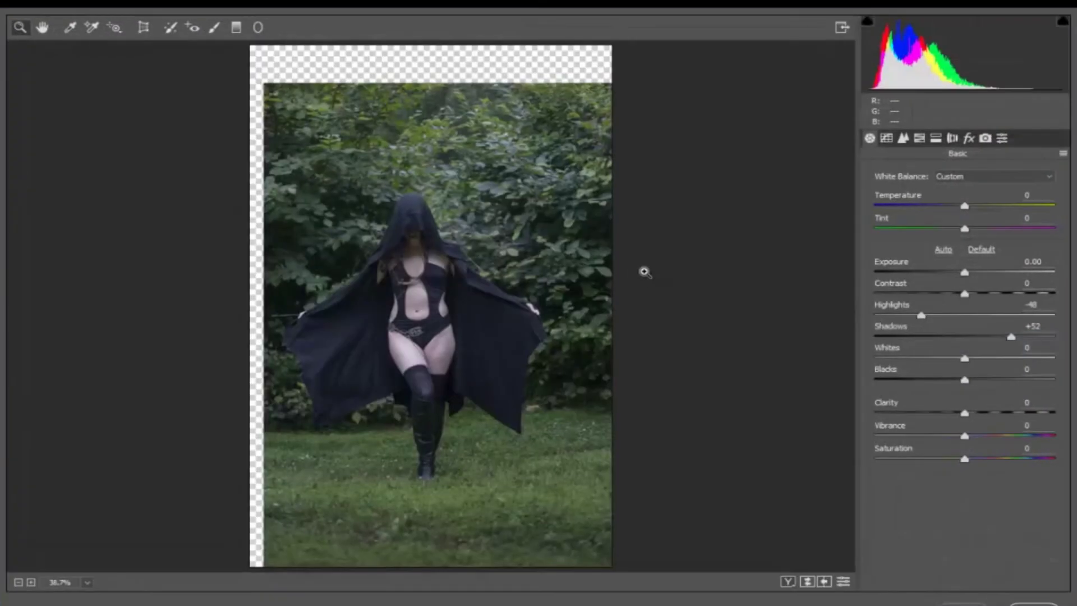
click(912, 315)
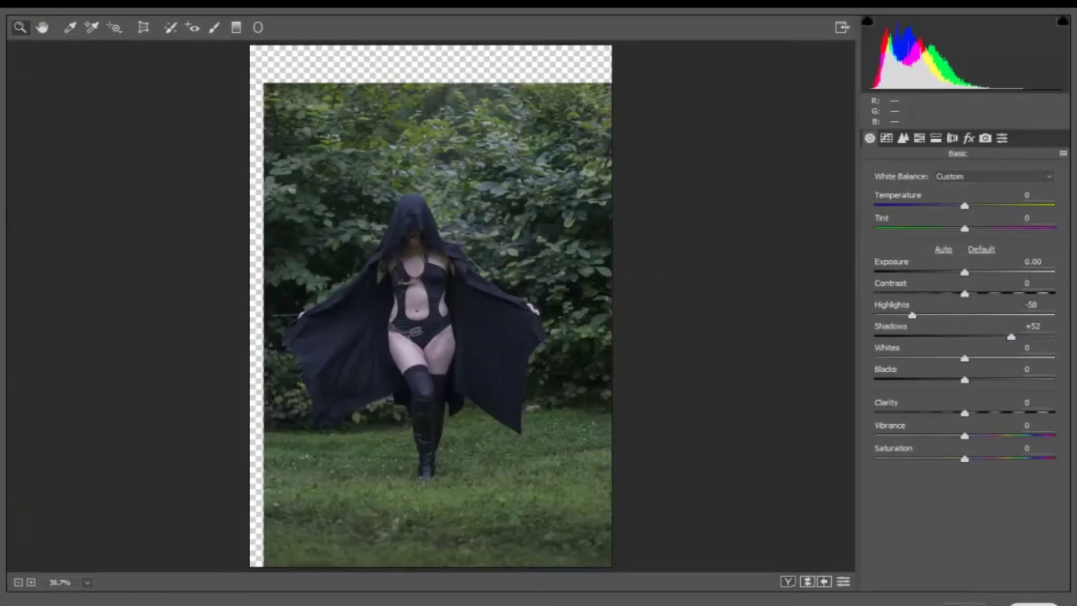
key(Return)
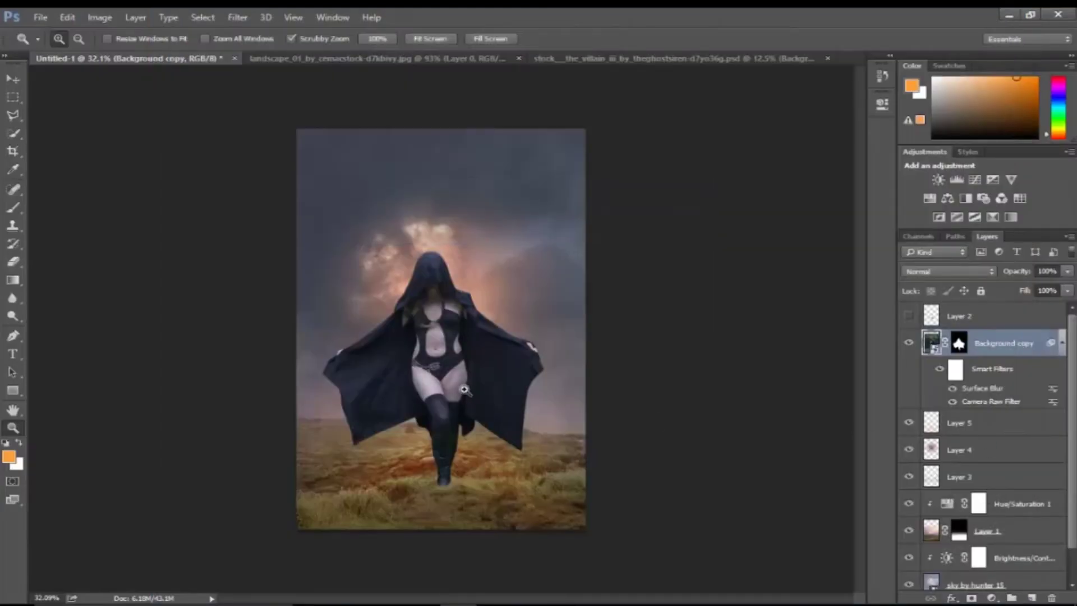
Zoom in on the boots and add a new empty layer above Layer 5
click(465, 390)
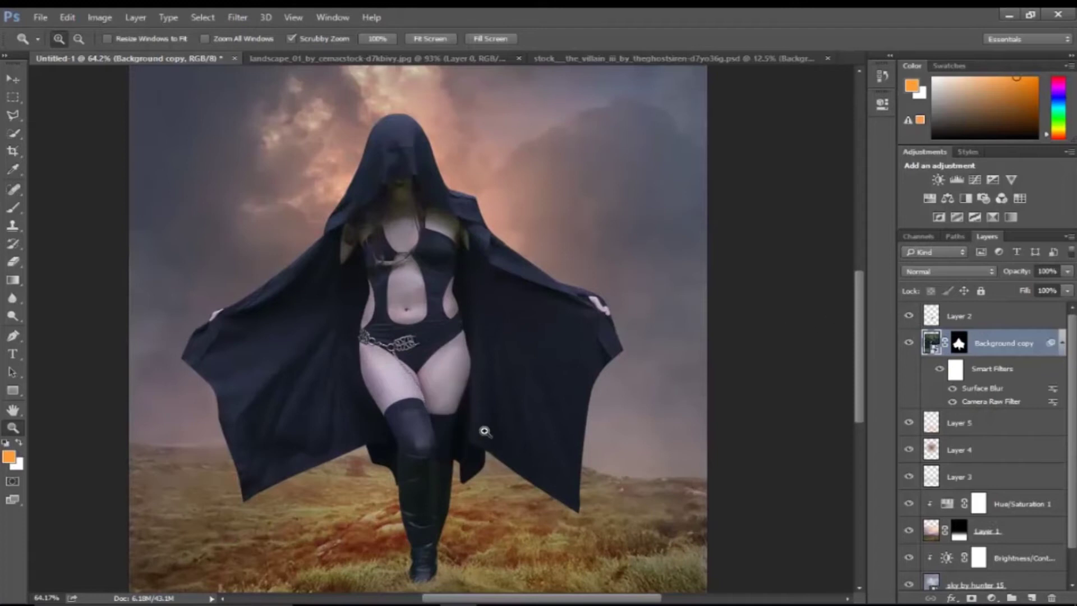
scroll(484, 431, down, 3)
click(454, 446)
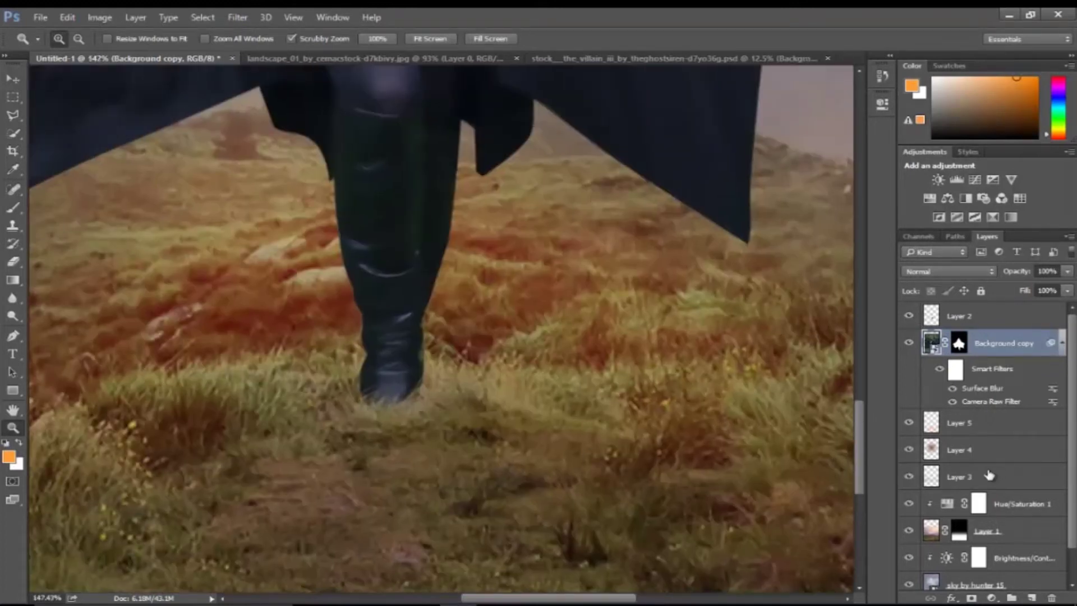
click(987, 423)
click(1030, 596)
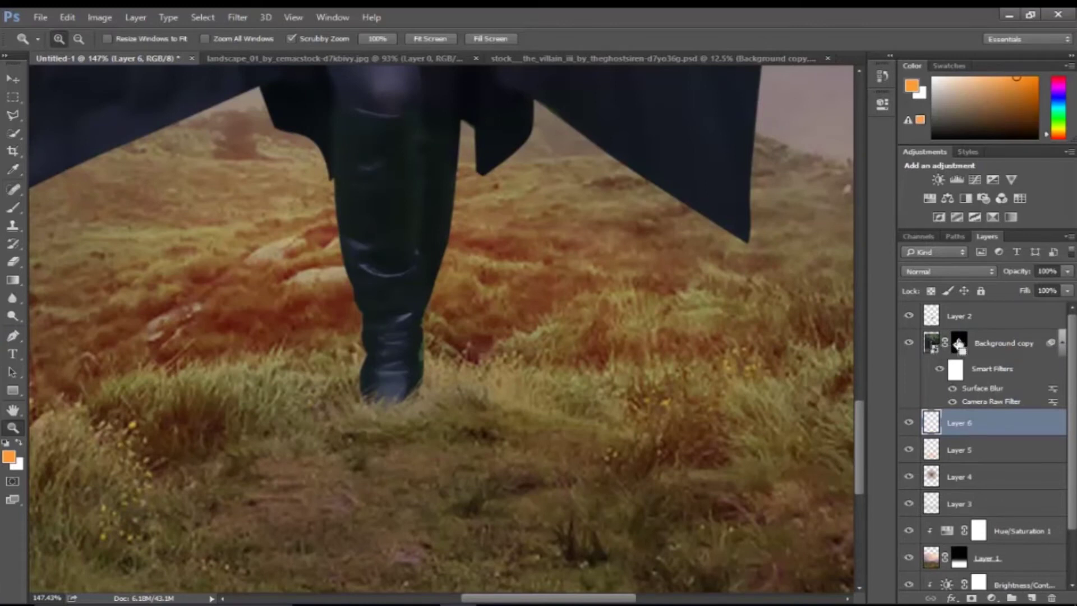
Load the figure's mask as a selection and fill it with black 000000 on Layer 6
ctrl+click(959, 343)
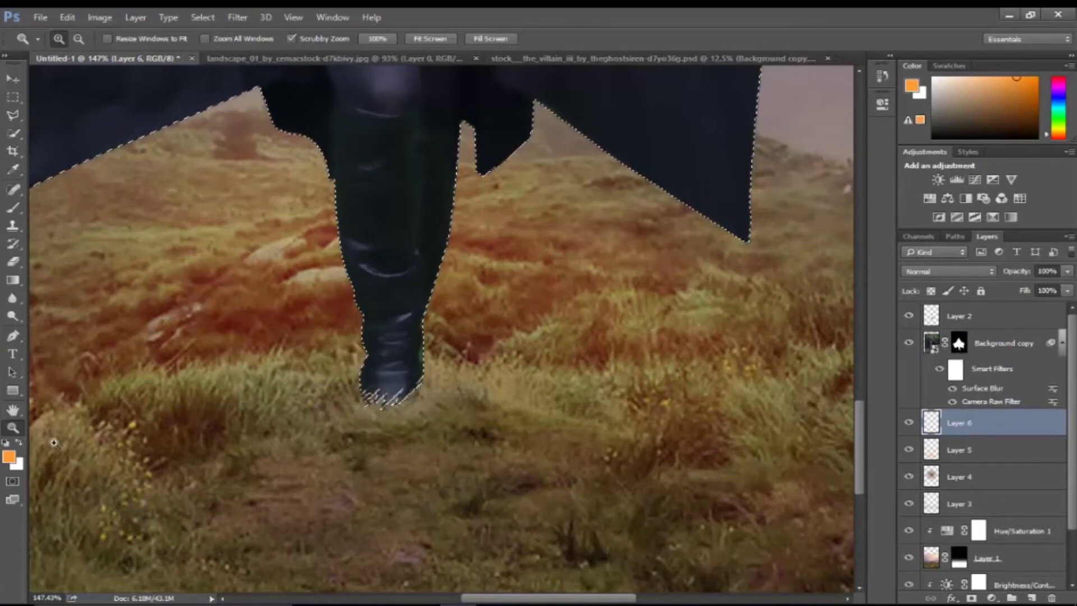
click(10, 457)
text(000000)
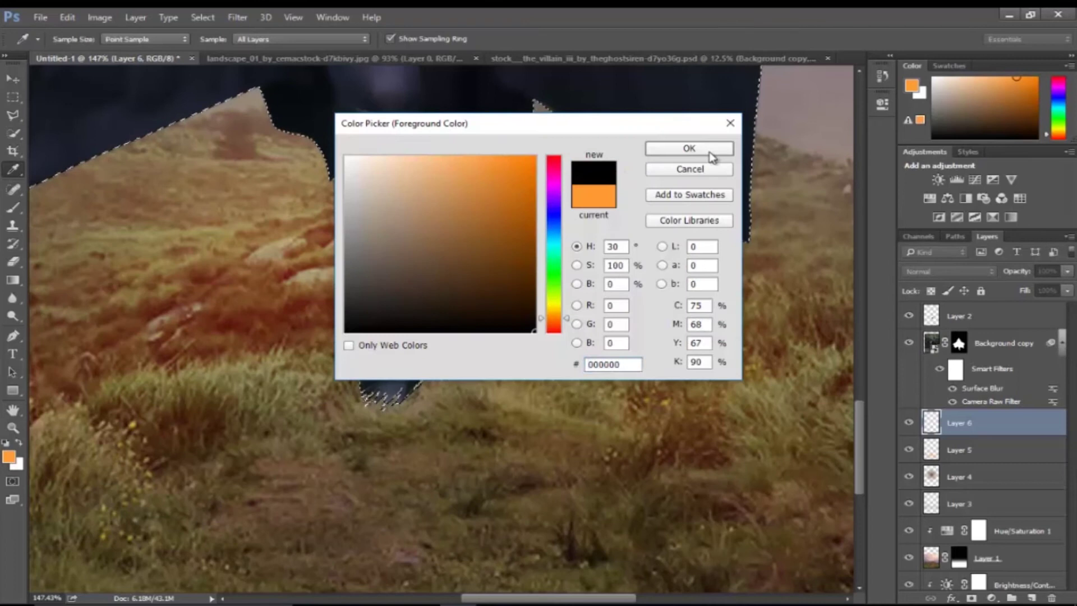
click(709, 152)
key(alt)
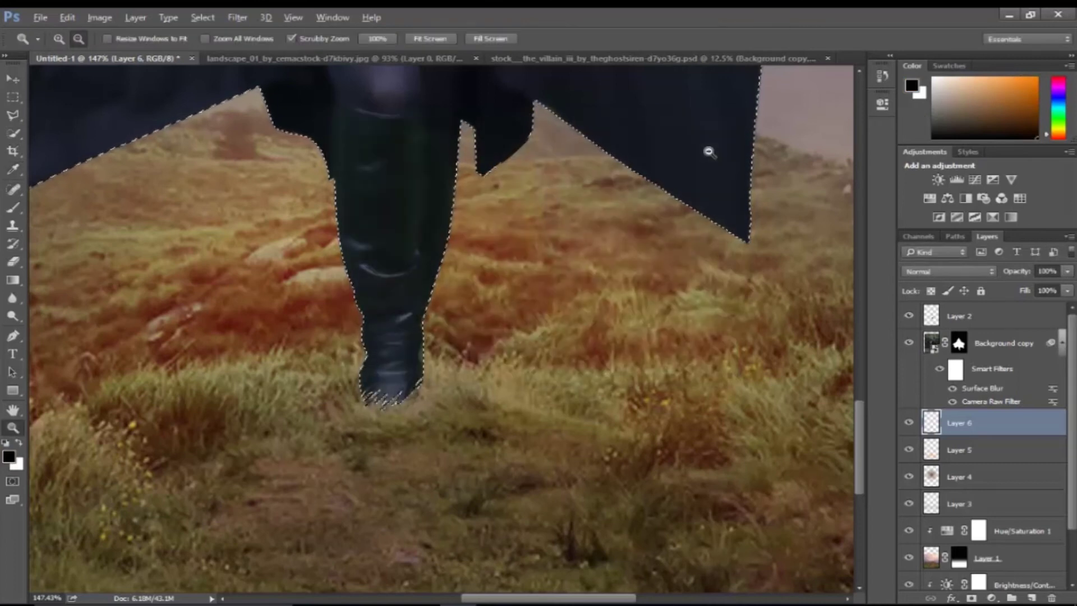
key(alt+BackSpace)
key(ctrl+d)
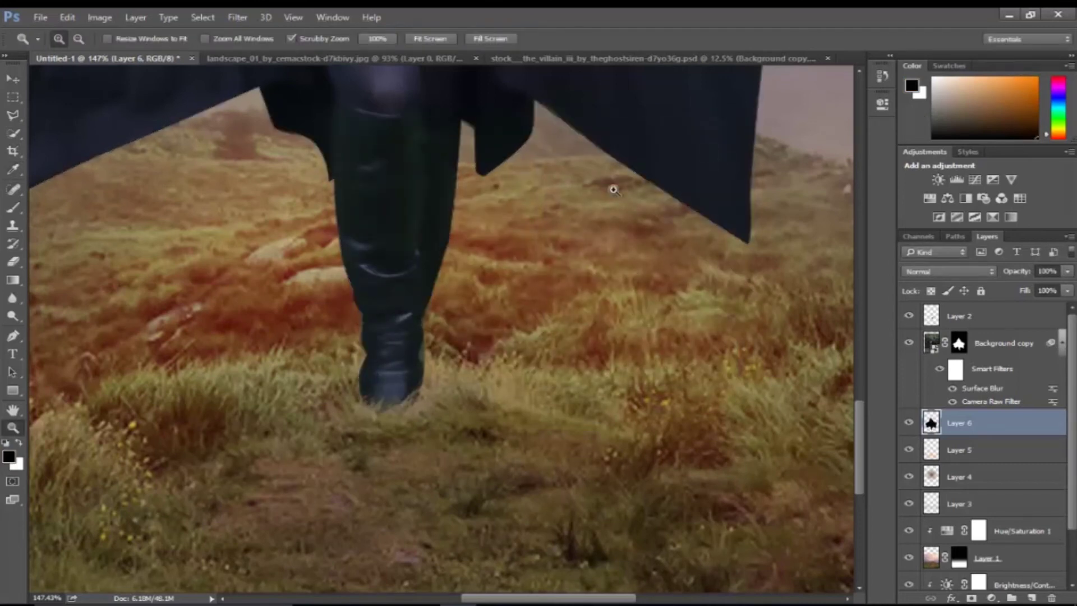
scroll(452, 326, down, 5)
scroll(457, 324, down, 1)
scroll(466, 321, down, 2)
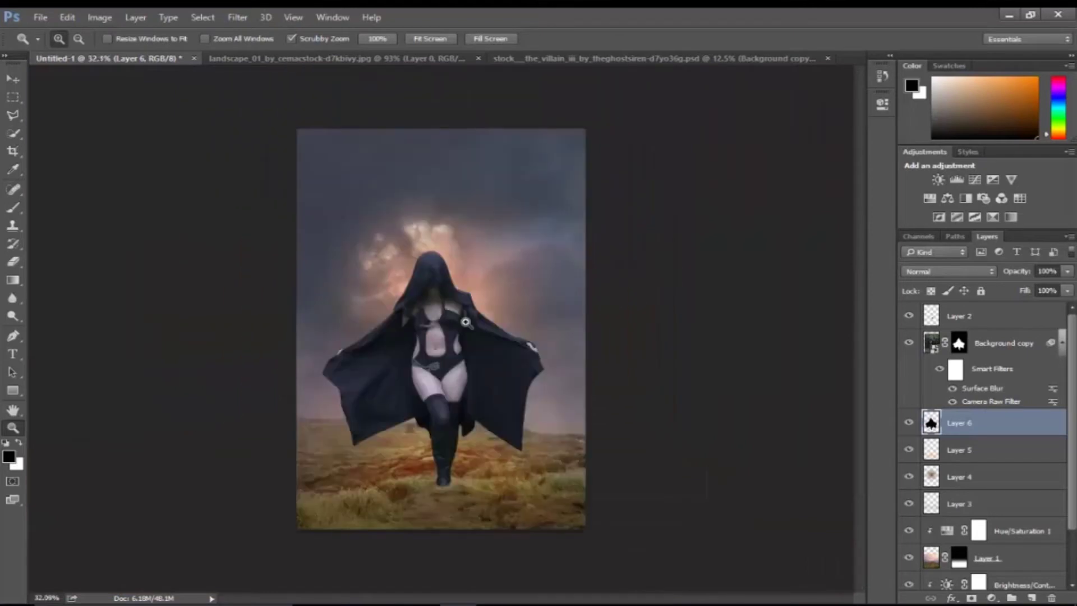
Transform the black silhouette, flipping it down below the figure's feet
key(v)
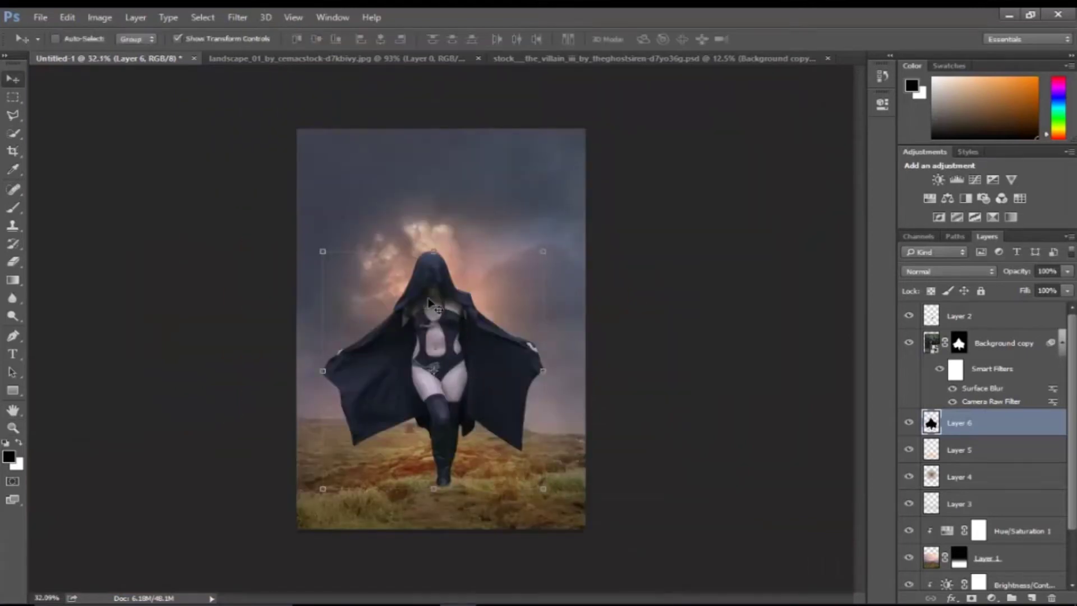
key(ctrl)
drag(436, 255, 444, 600)
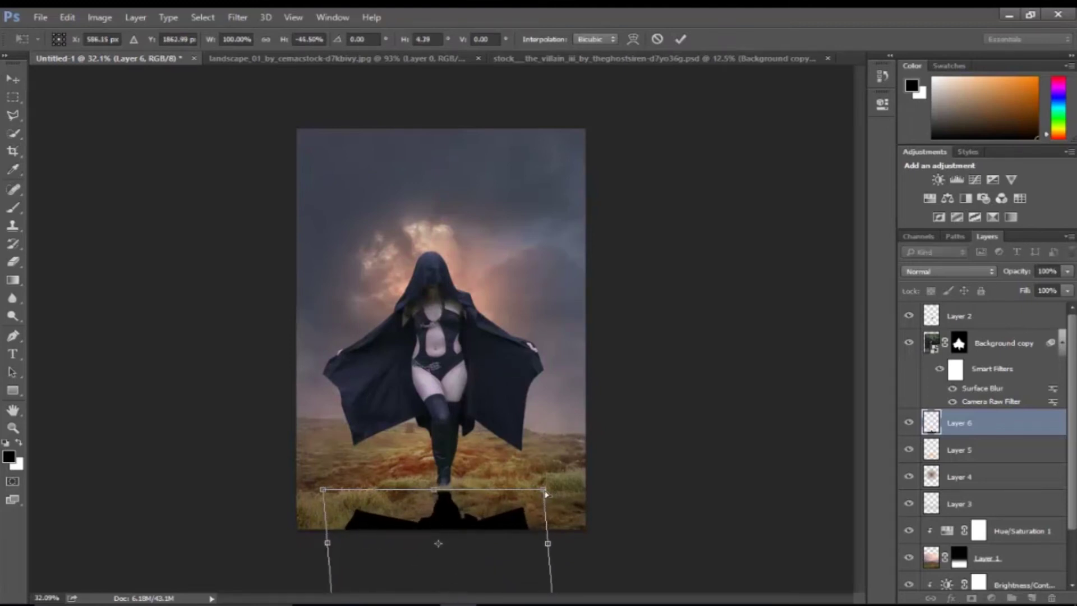
Skew the flipped shadow in perspective into a wider trapezoid and commit it
right_click(513, 510)
click(579, 378)
key(ctrl+minus)
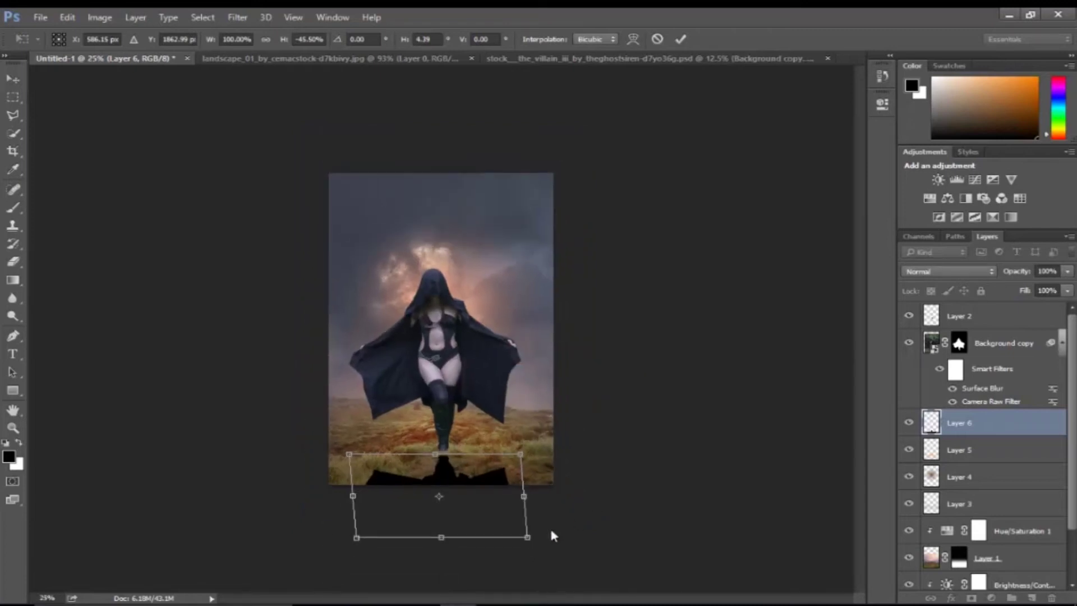
drag(530, 540, 560, 514)
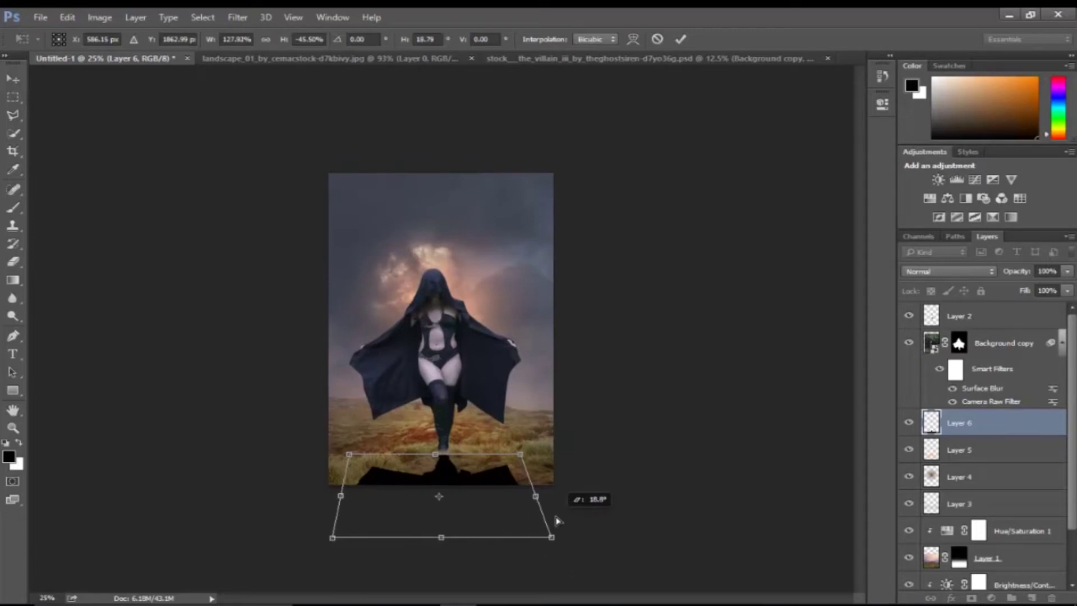
drag(559, 517, 567, 528)
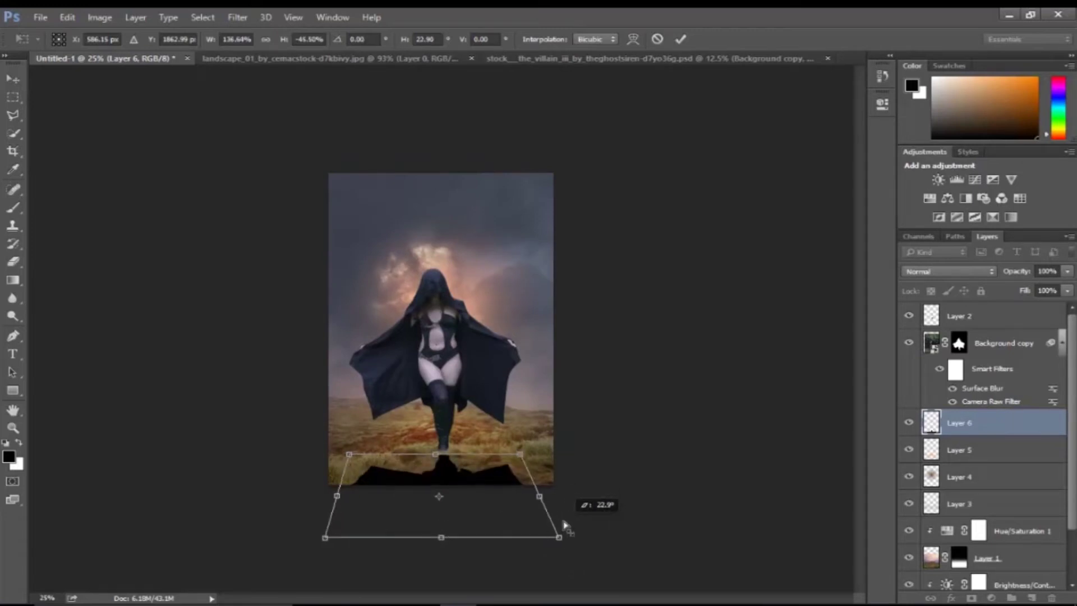
click(680, 39)
key(z)
drag(500, 493, 514, 509)
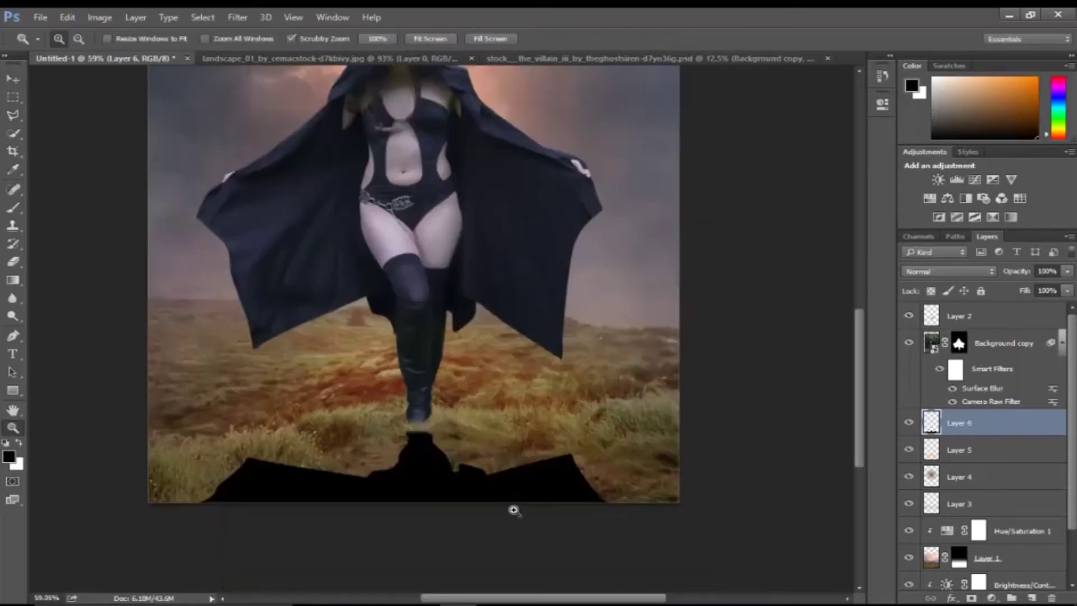
Move the shadow up to meet the feet and nudge it slightly left
key(v)
drag(449, 478, 450, 465)
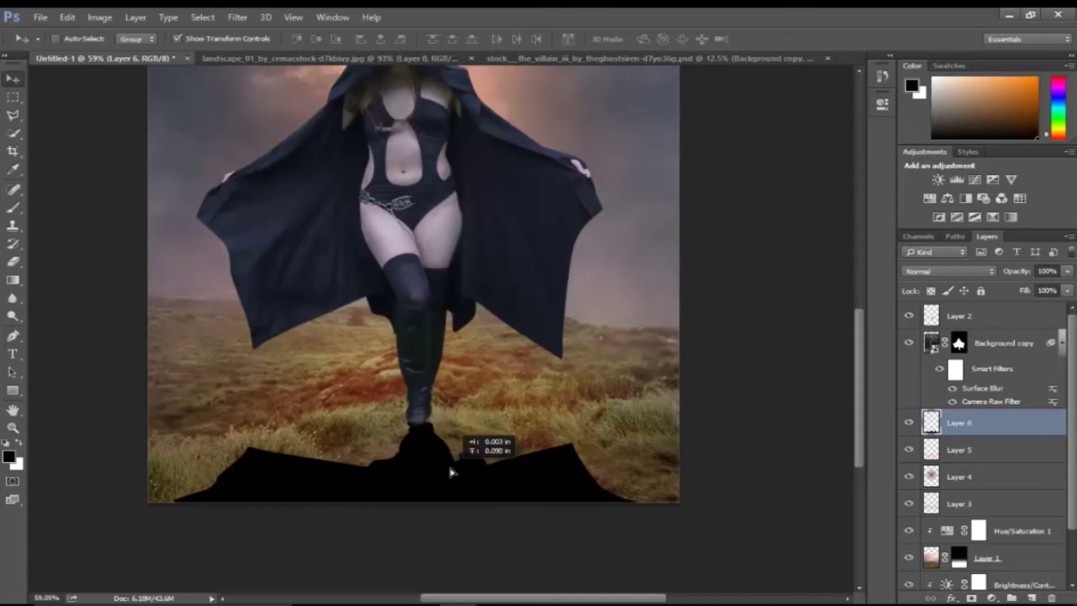
click(12, 428)
drag(457, 465, 512, 463)
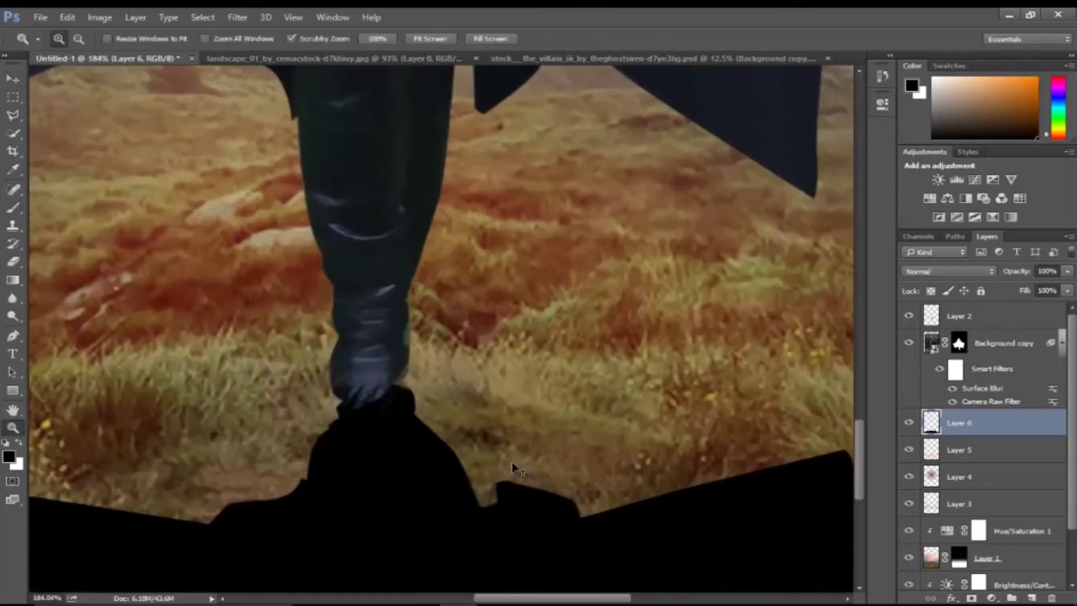
key(v)
key(Left)
key(Left)
key(Left)
key(Left)
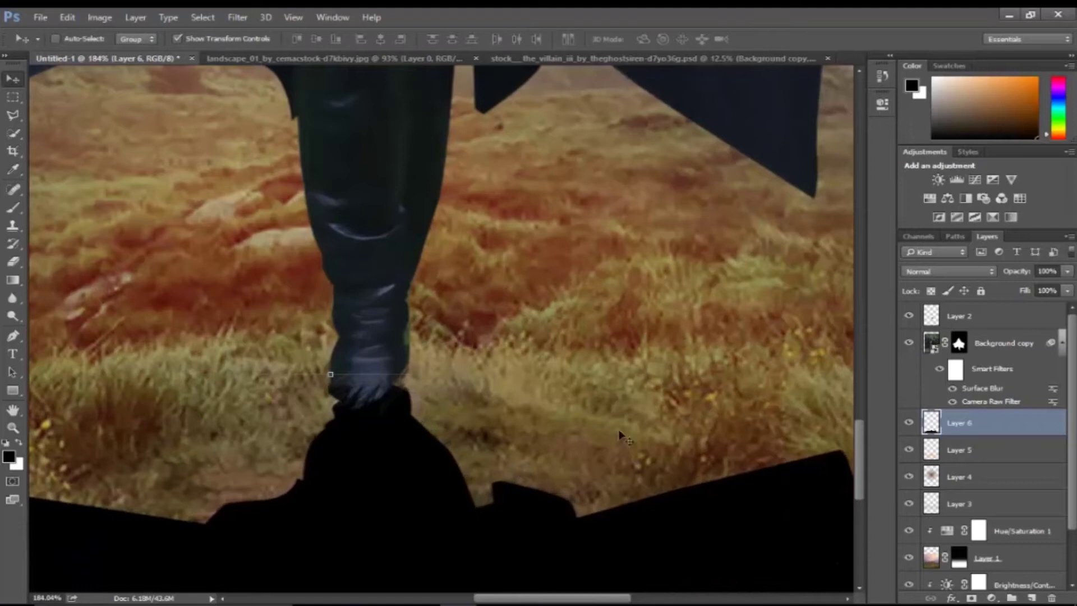
Fade Layer 6 to 43% opacity and stretch the shadow taller downward
click(12, 262)
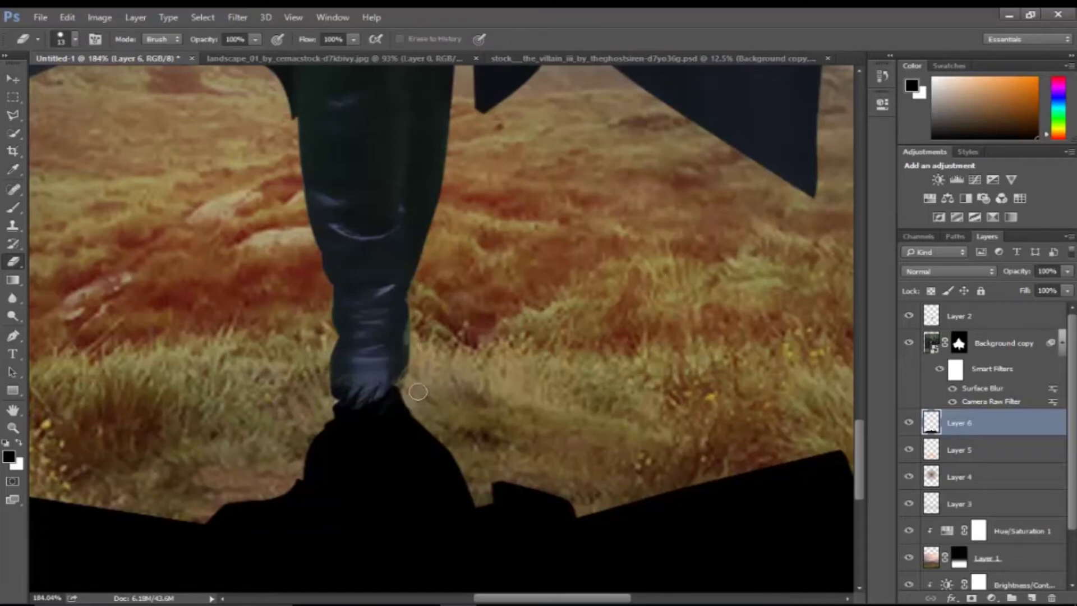
click(1067, 271)
drag(1068, 287, 1029, 290)
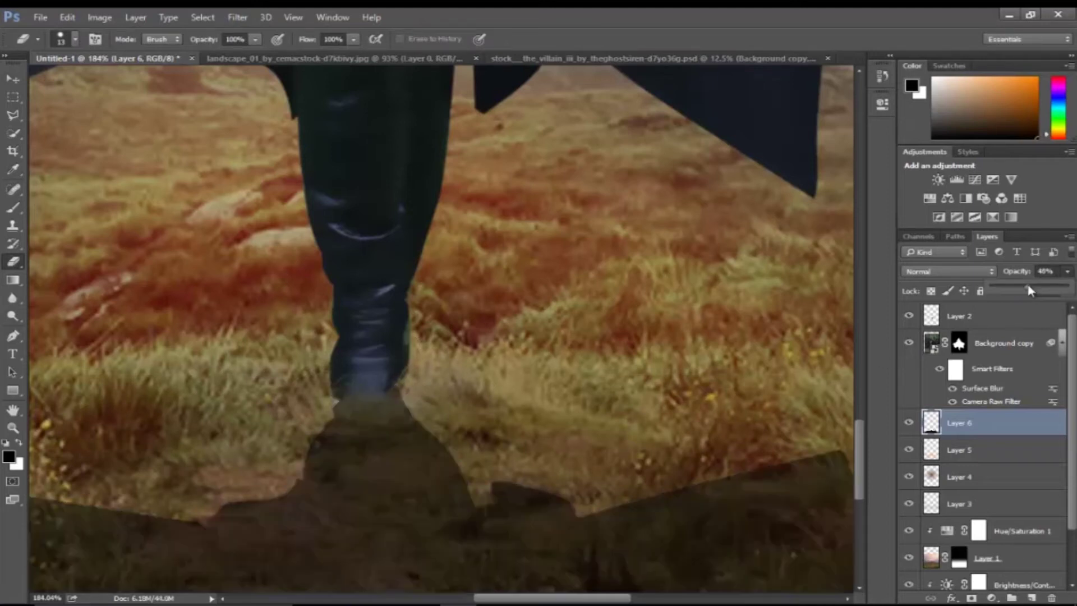
key(z)
drag(597, 393, 531, 452)
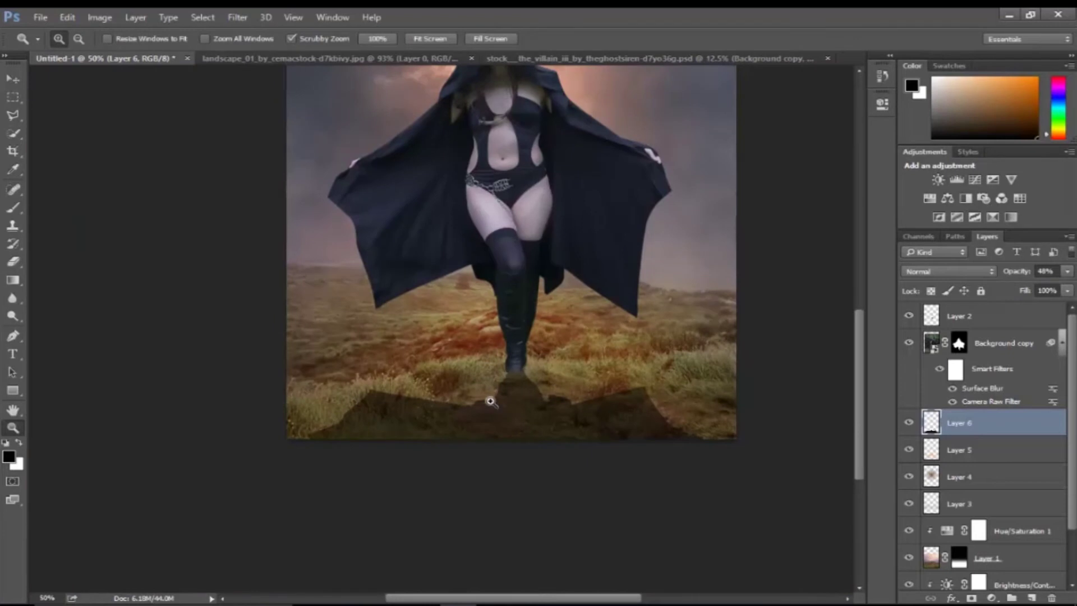
key(v)
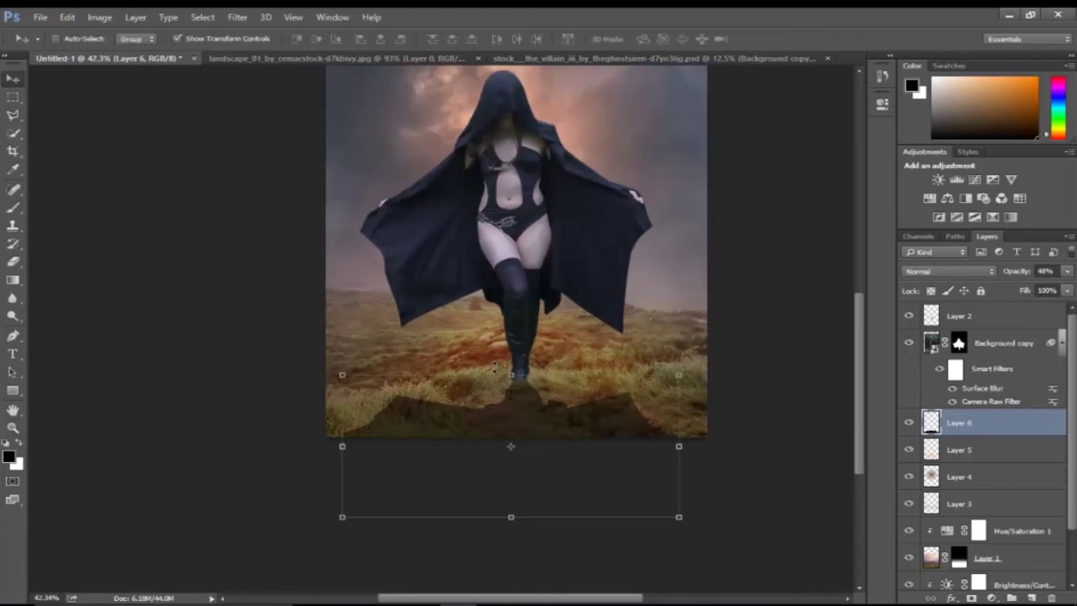
mouse_move(513, 521)
mouse_down()
mouse_move(513, 583)
mouse_move(512, 561)
mouse_move(524, 567)
mouse_up()
click(680, 40)
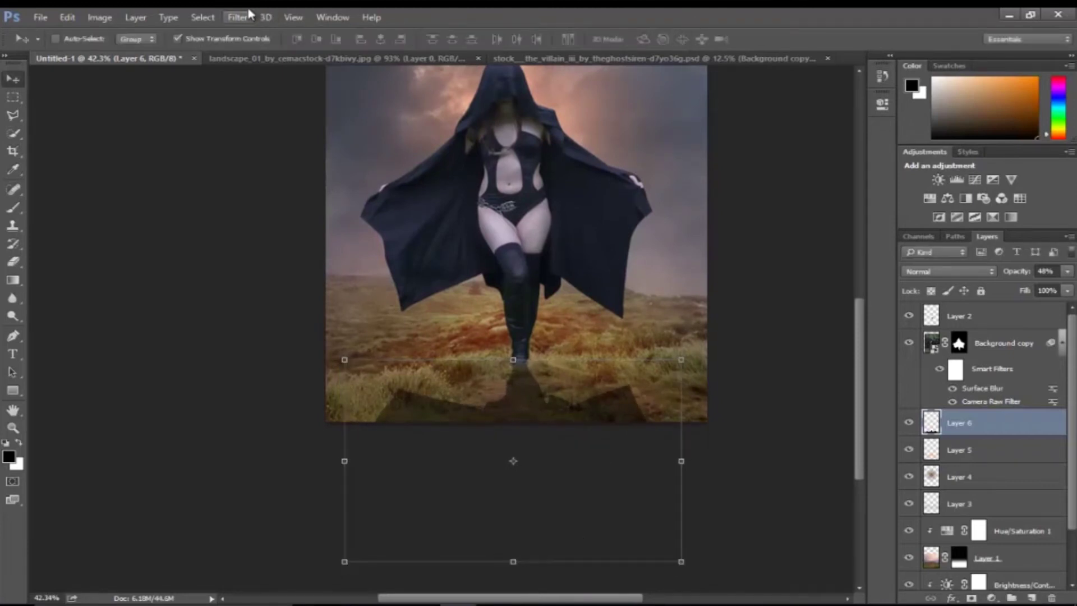
Apply a Gaussian Blur with a larger radius to soften the shadow's edges
click(237, 16)
click(468, 209)
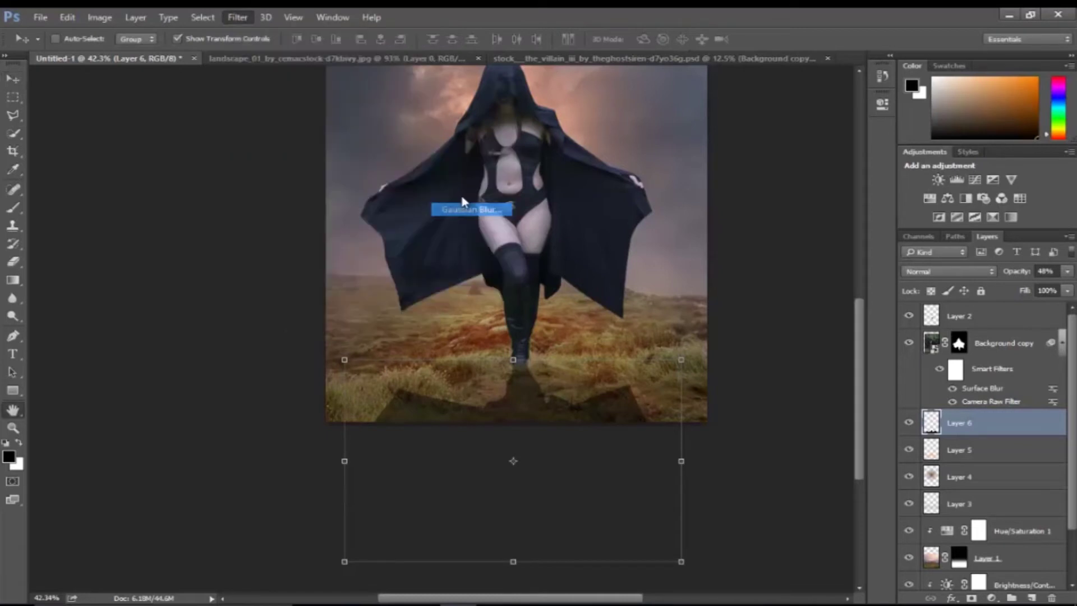
click(394, 175)
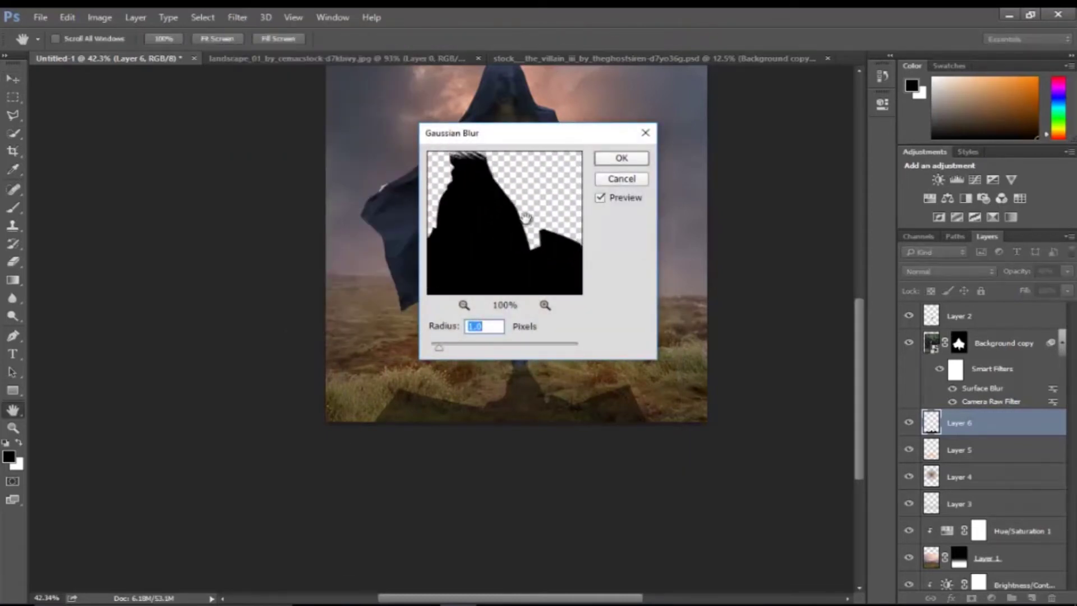
drag(439, 348, 467, 344)
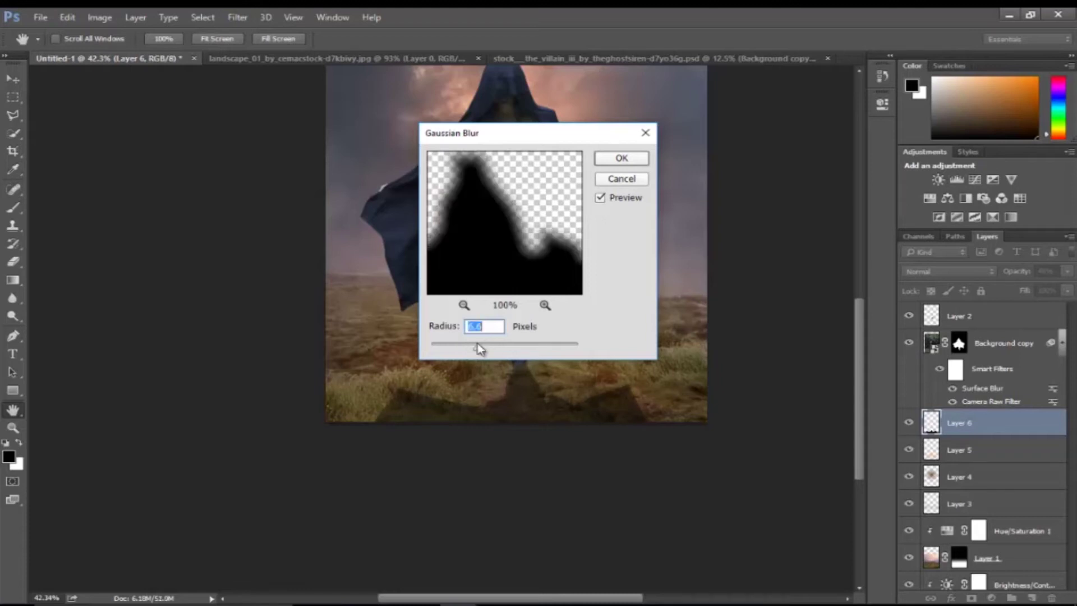
click(621, 158)
key(v)
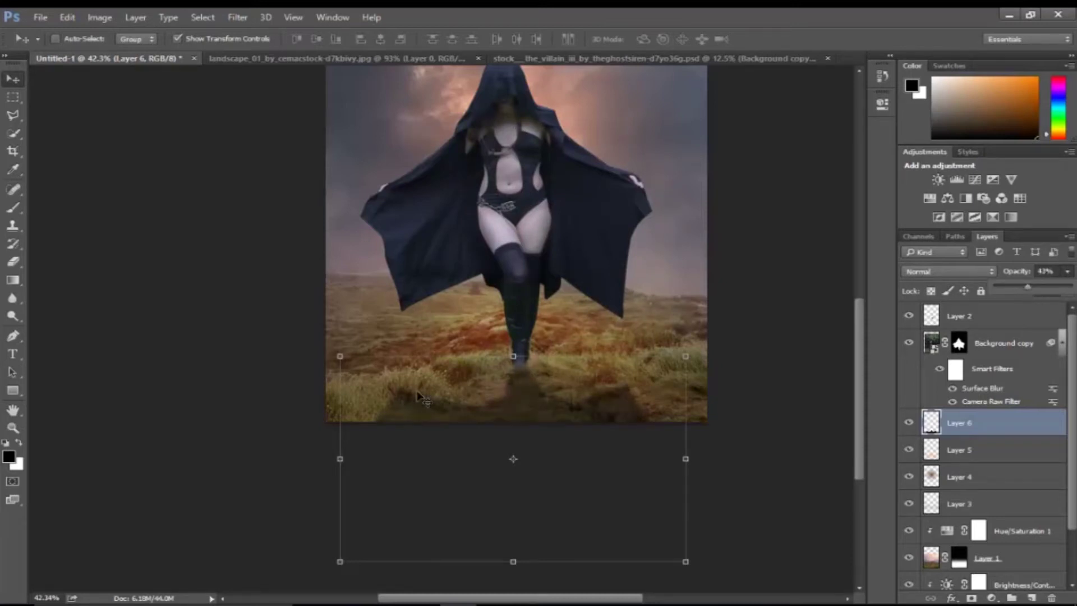
click(12, 428)
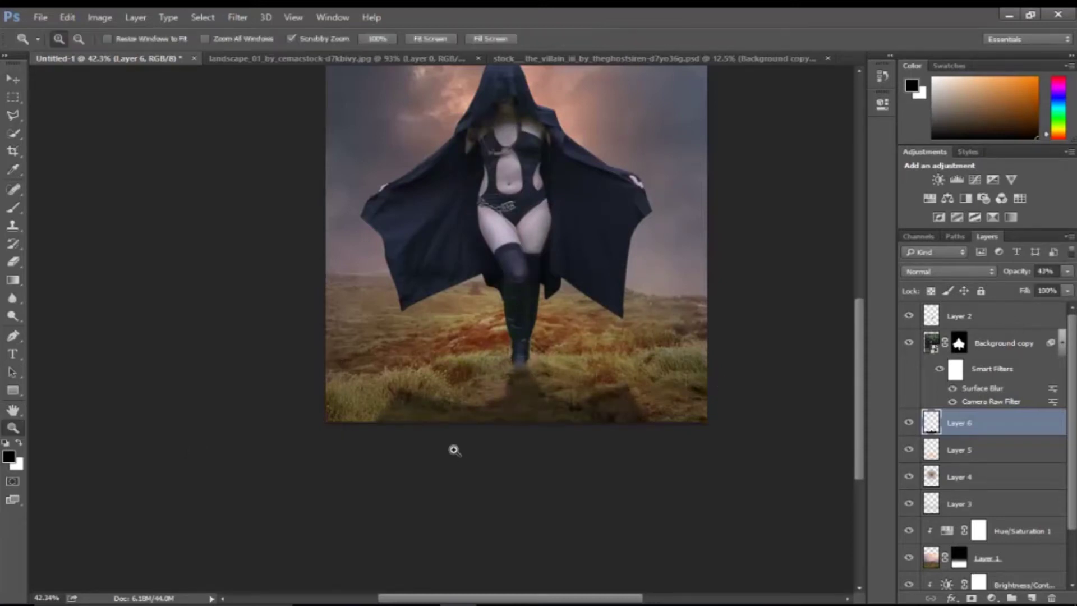
Add a new Layer 7 and set up a soft brush of about 52 px
alt+click(455, 447)
mouse_move(449, 507)
mouse_down()
mouse_move(537, 512)
mouse_move(492, 512)
mouse_move(701, 477)
mouse_up()
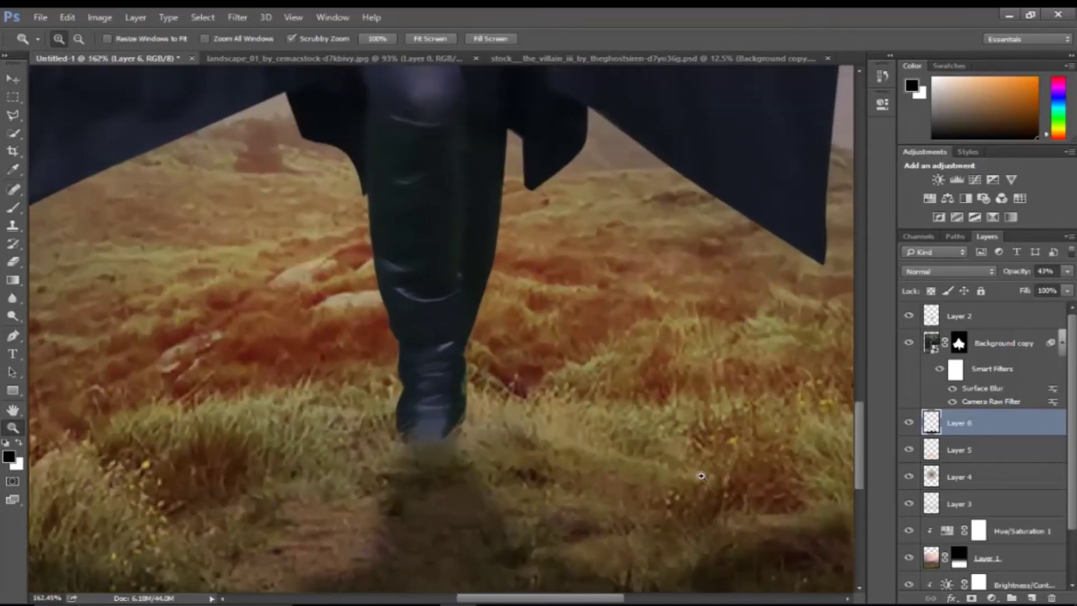
click(1031, 597)
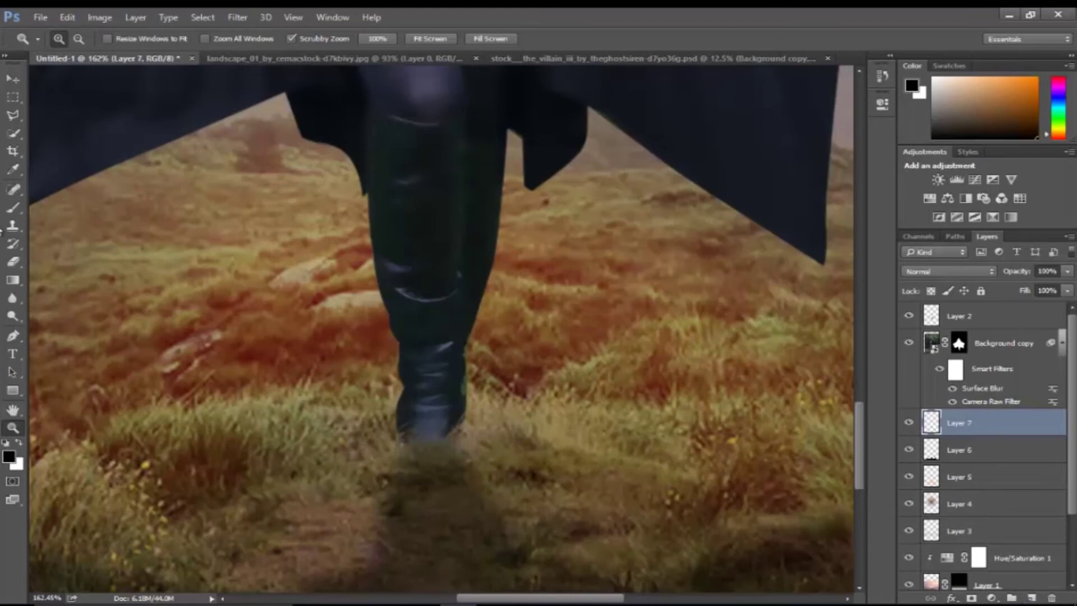
click(12, 207)
right_click(529, 430)
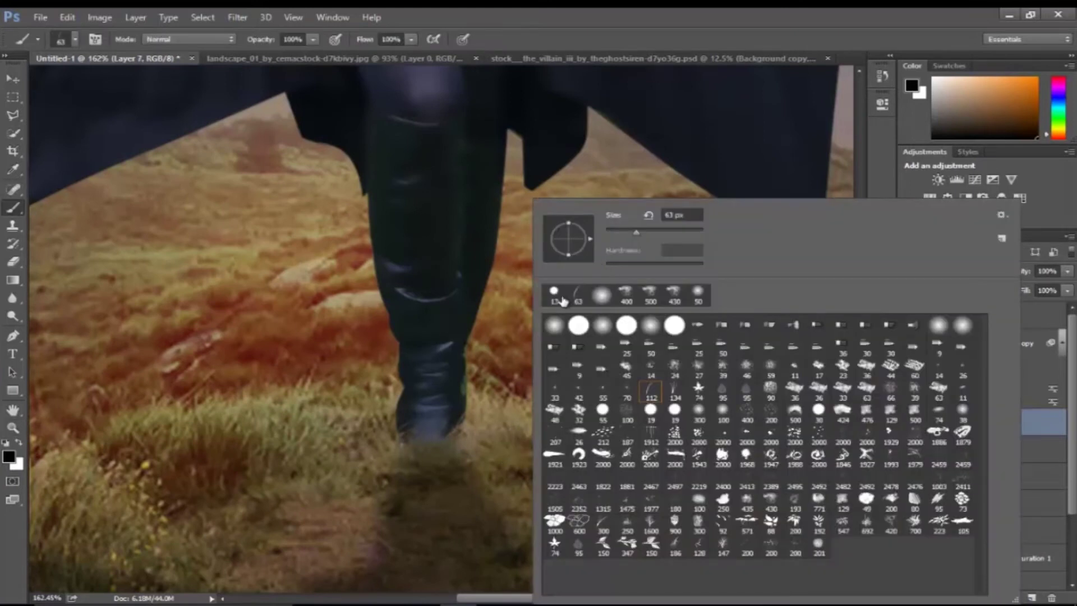
drag(634, 236, 629, 235)
key(Return)
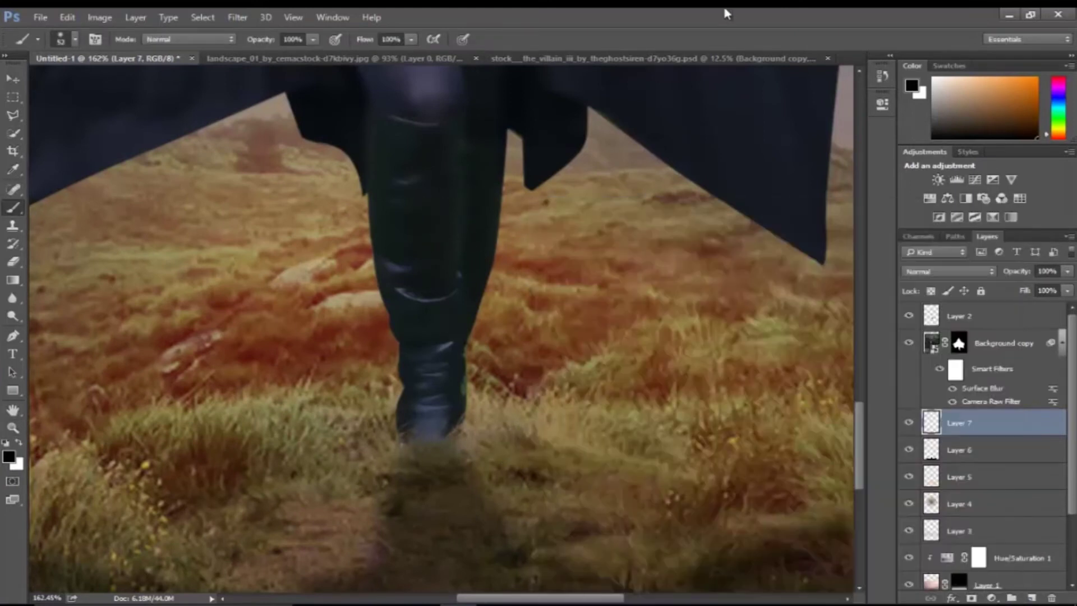
mouse_move(433, 480)
mouse_down()
mouse_move(435, 408)
mouse_move(454, 458)
mouse_up()
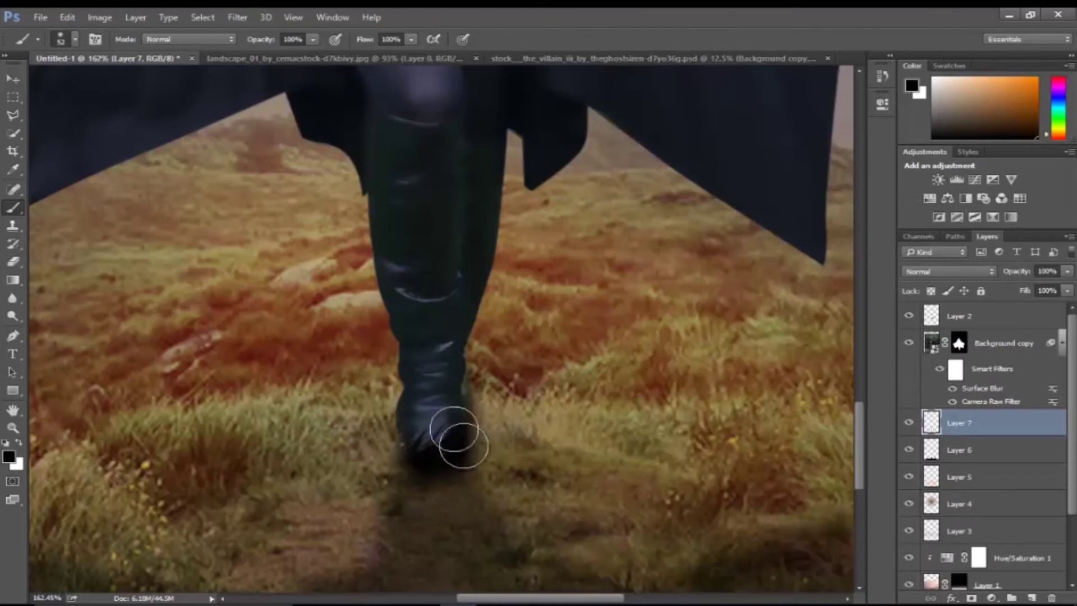
key(ctrl+z)
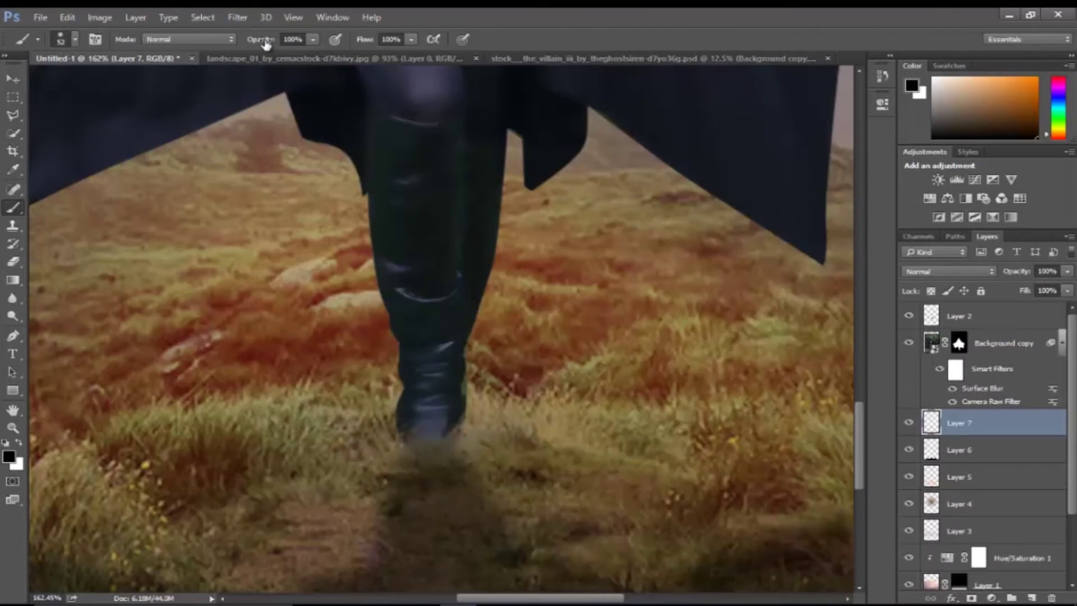
Paint a black contact shadow under the boot at Flow 44% and set Layer 7 to 61%
text(44)
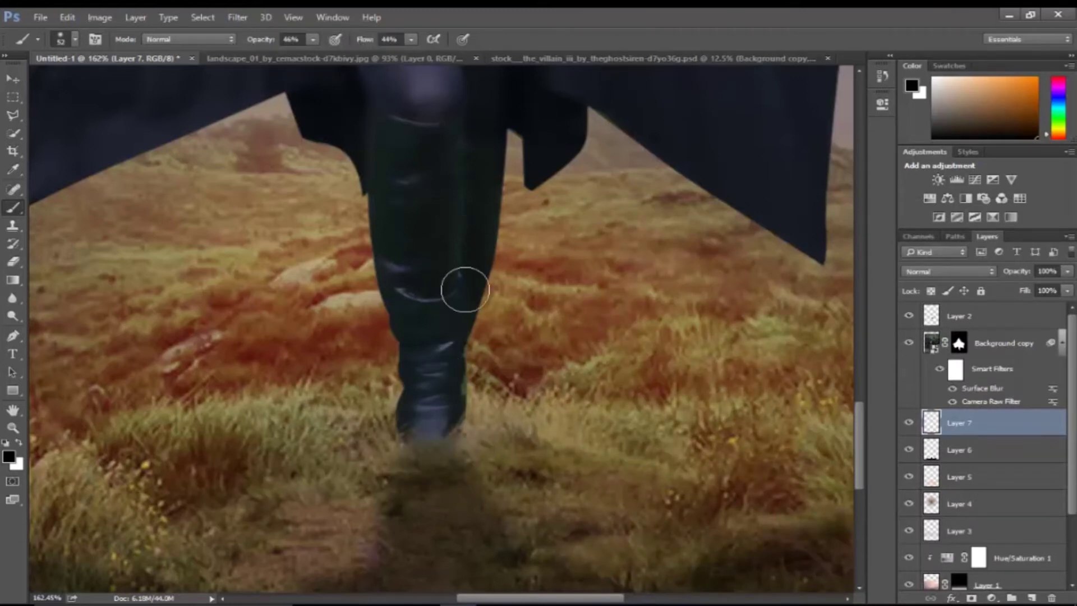
scroll(464, 288, down, 3)
drag(455, 308, 462, 289)
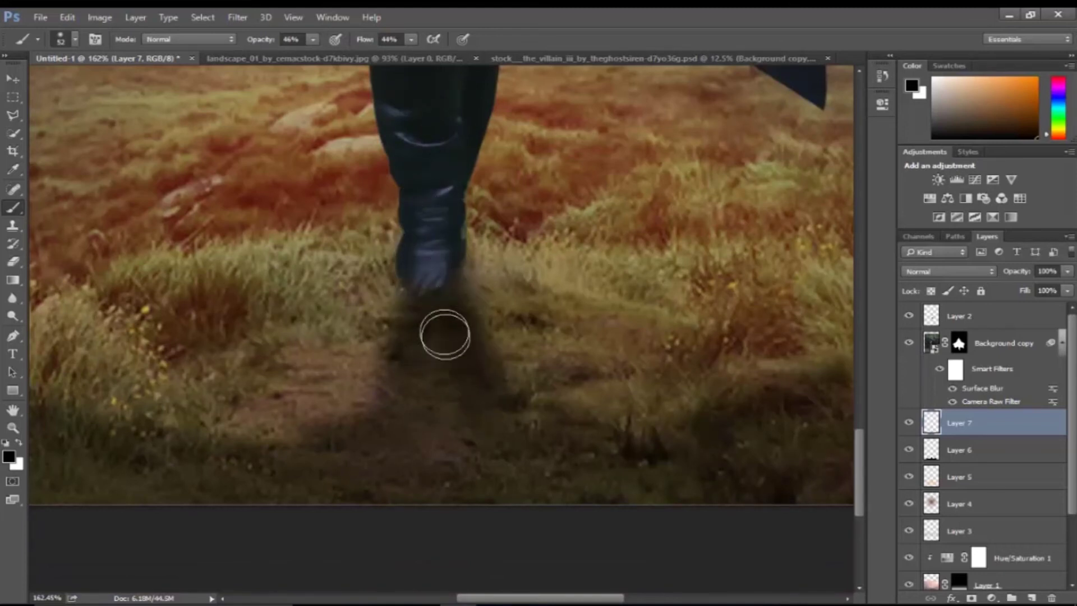
drag(462, 289, 426, 393)
click(1067, 271)
drag(1067, 286, 1040, 290)
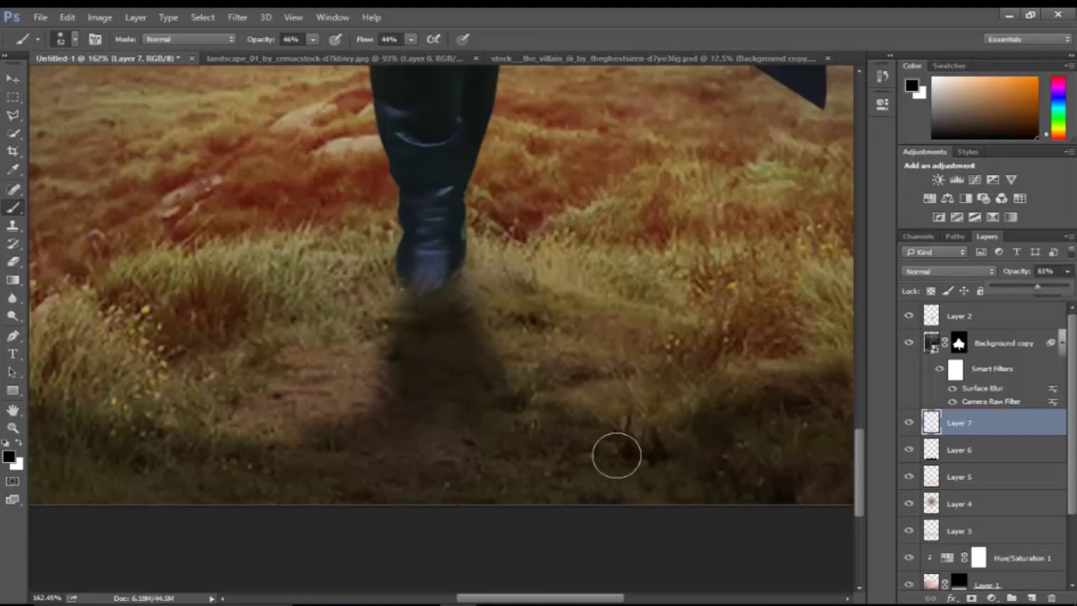
key(z)
drag(456, 355, 399, 360)
click(1004, 324)
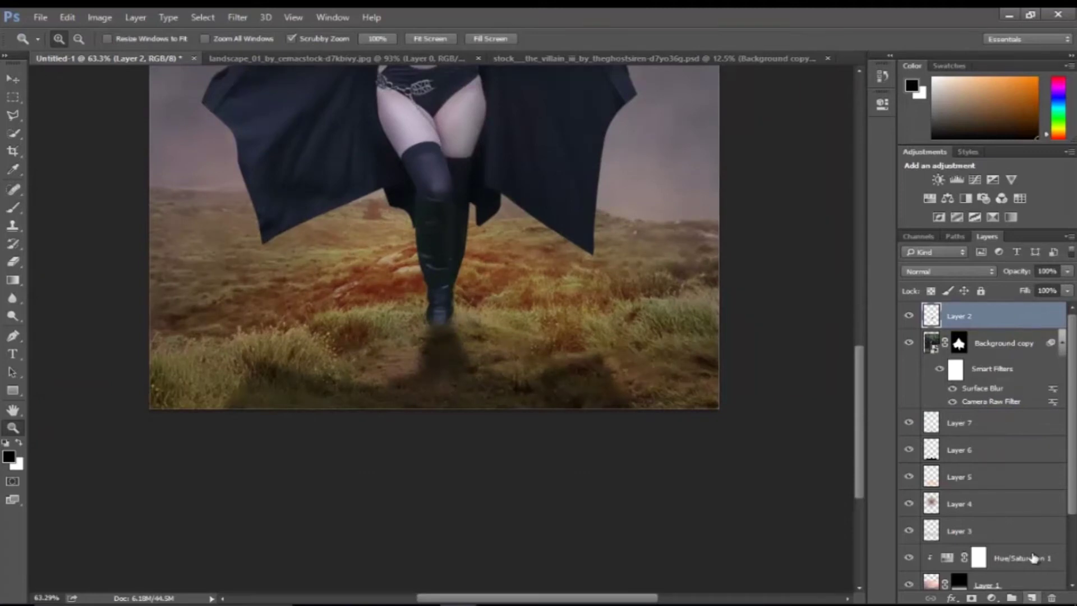
Group Layer 2 and Background copy as 'model', then add empty Layer 8 above it
ctrl+click(1005, 345)
right_click(1005, 344)
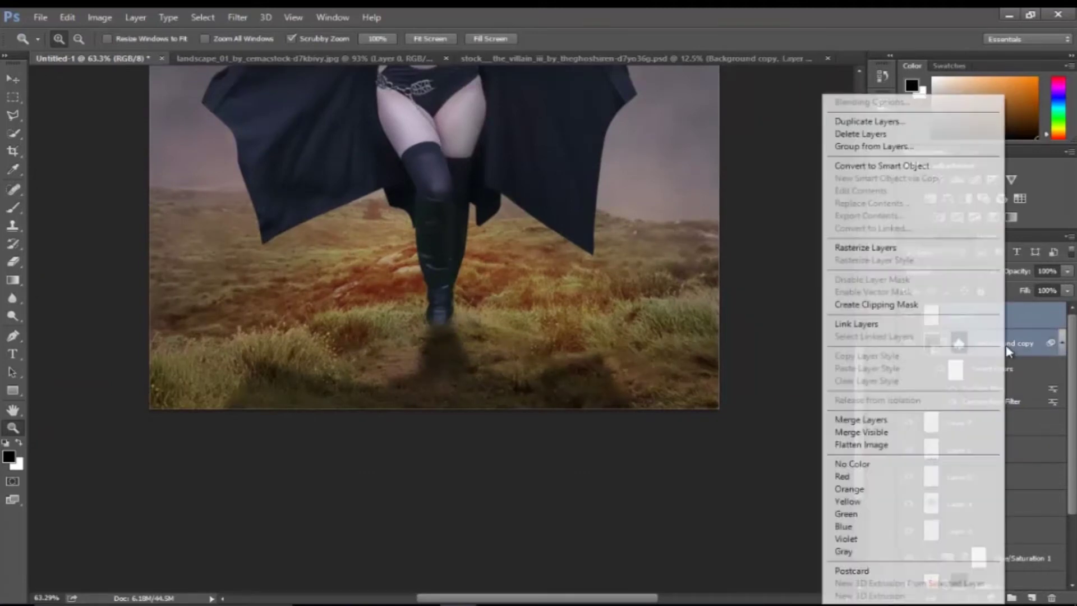
click(898, 147)
text(model)
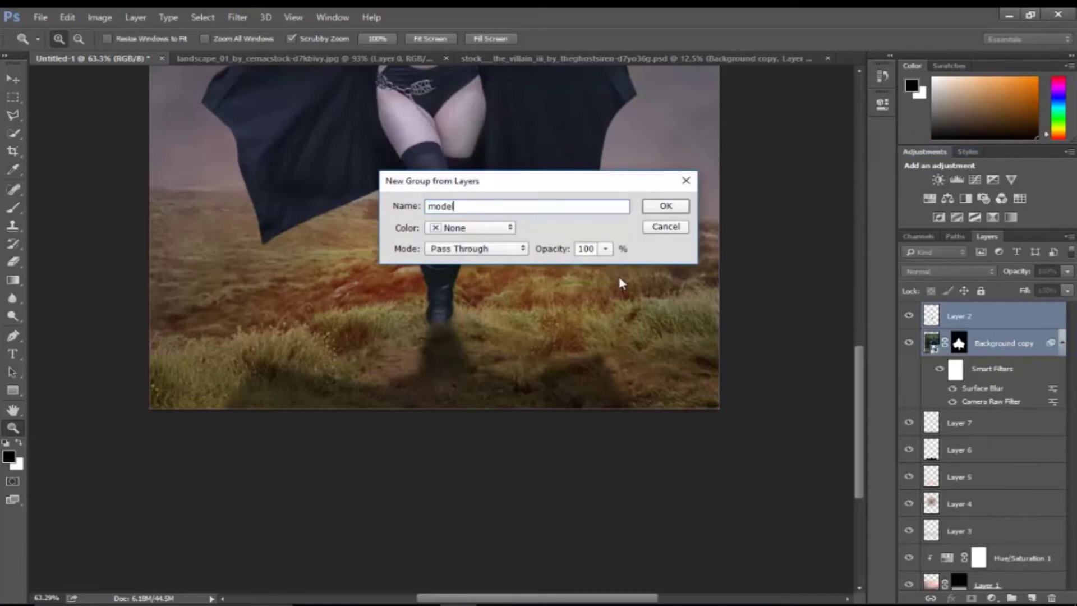
key(Return)
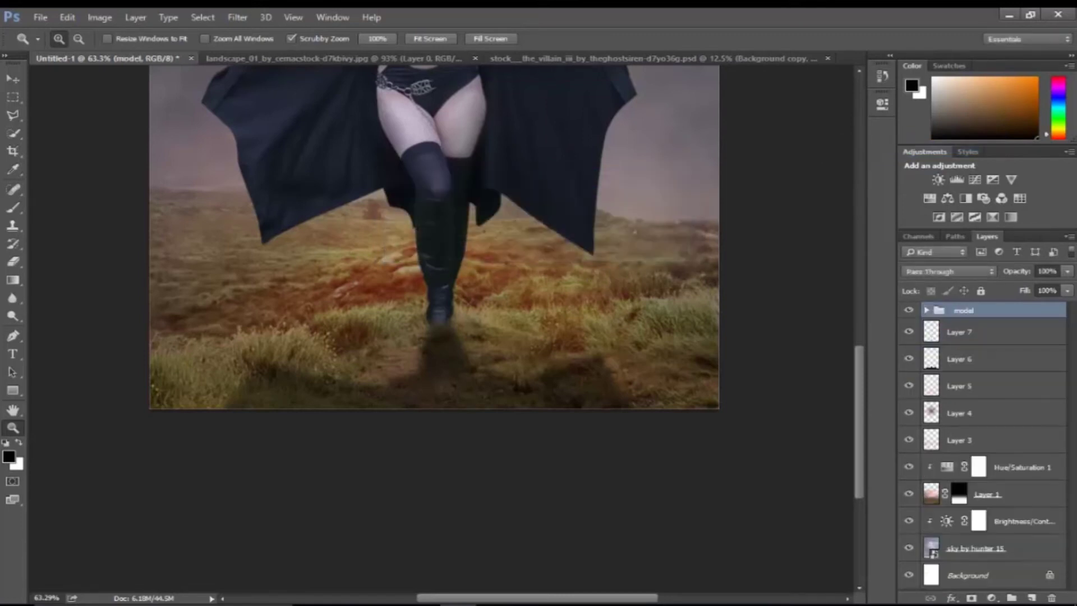
click(1031, 599)
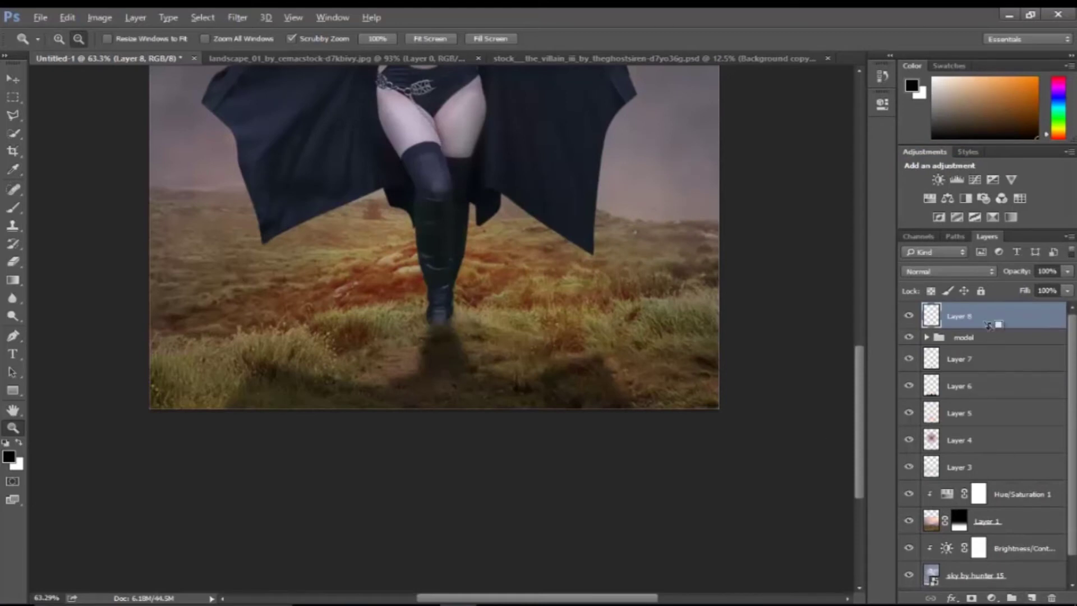
Clip Layer 8 to the model group, paint the lower boot darker, and set it to 65%
alt+click(990, 327)
click(15, 211)
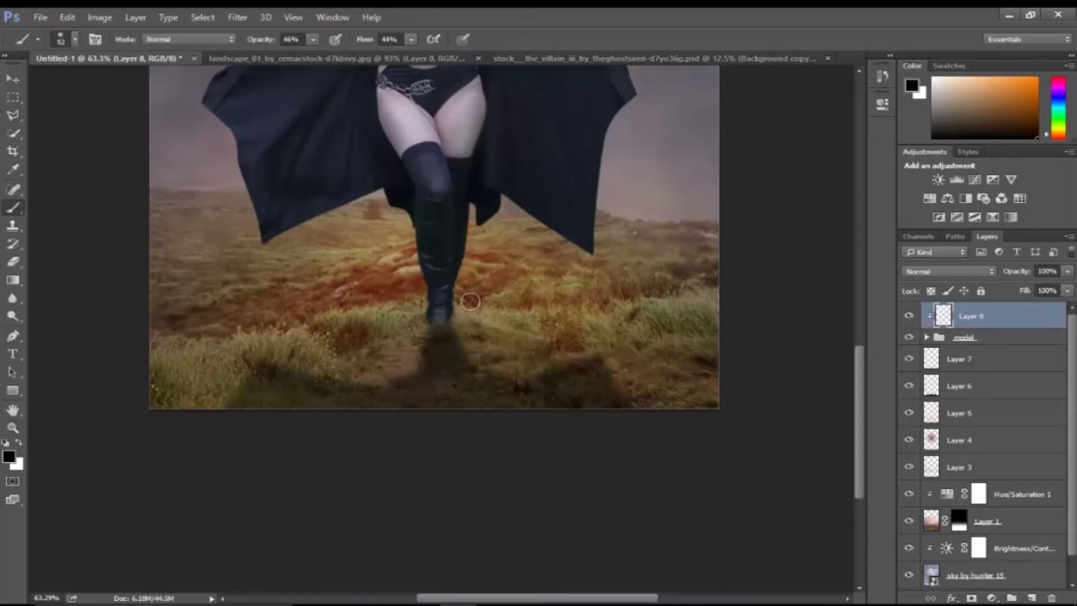
drag(419, 337, 440, 360)
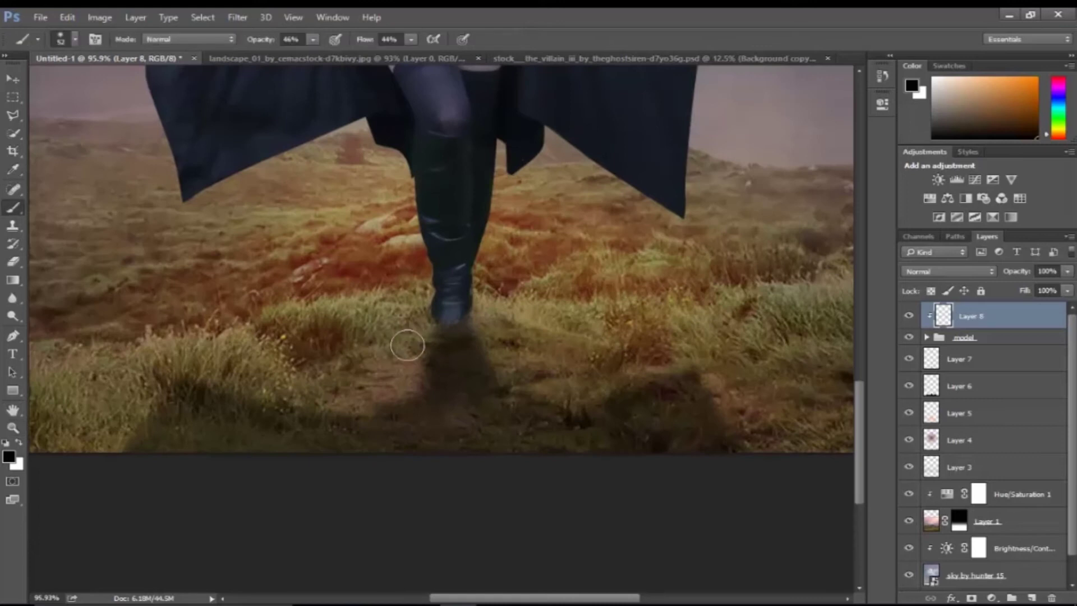
key(bracketright)
drag(440, 305, 457, 240)
key(bracketright)
mouse_move(447, 306)
mouse_down()
mouse_move(447, 351)
mouse_move(447, 291)
mouse_up()
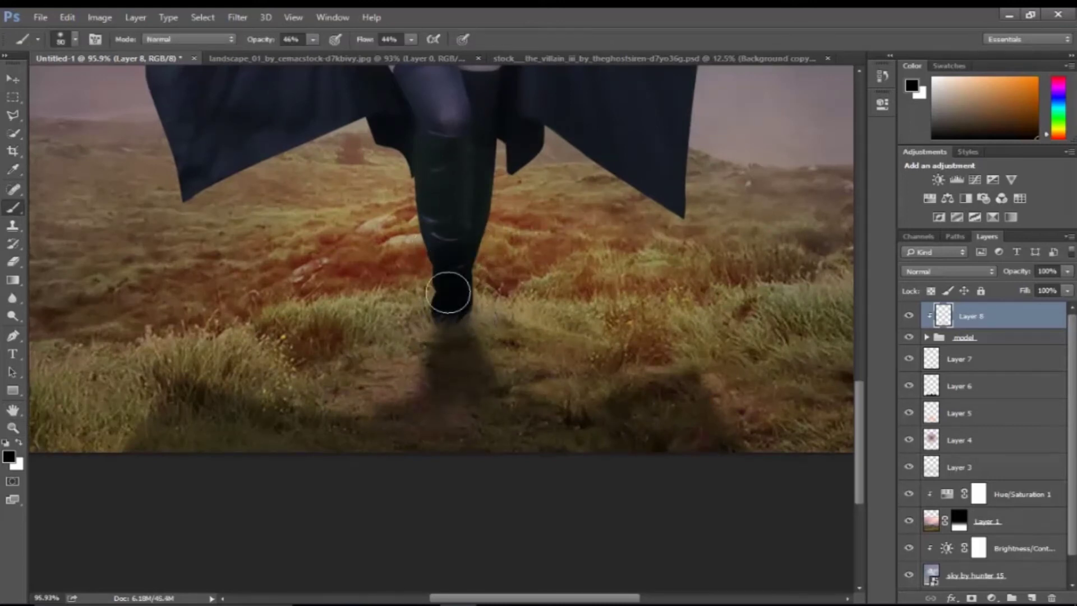
click(1067, 271)
drag(1061, 286, 1040, 286)
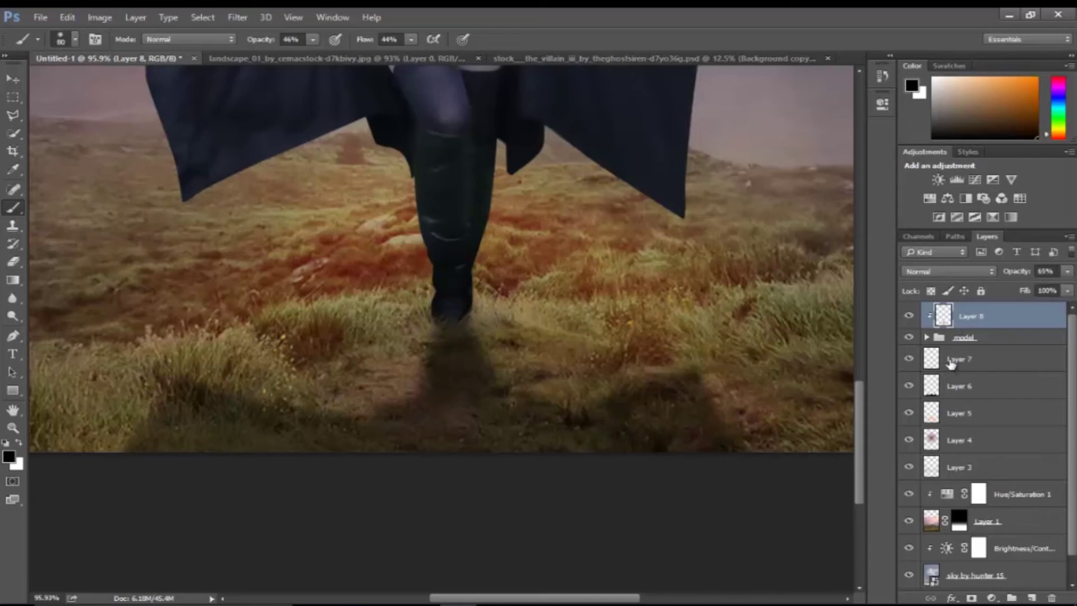
Set Layer 7's shadow opacity to 65% and prepare a 200 px eraser
click(957, 358)
click(1067, 271)
click(455, 315)
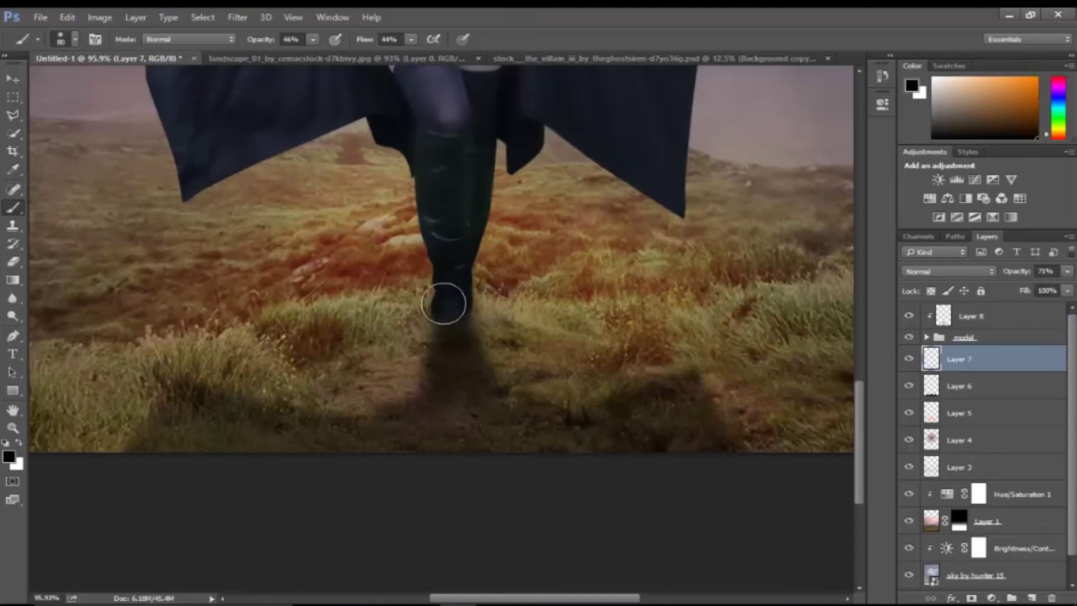
click(1067, 272)
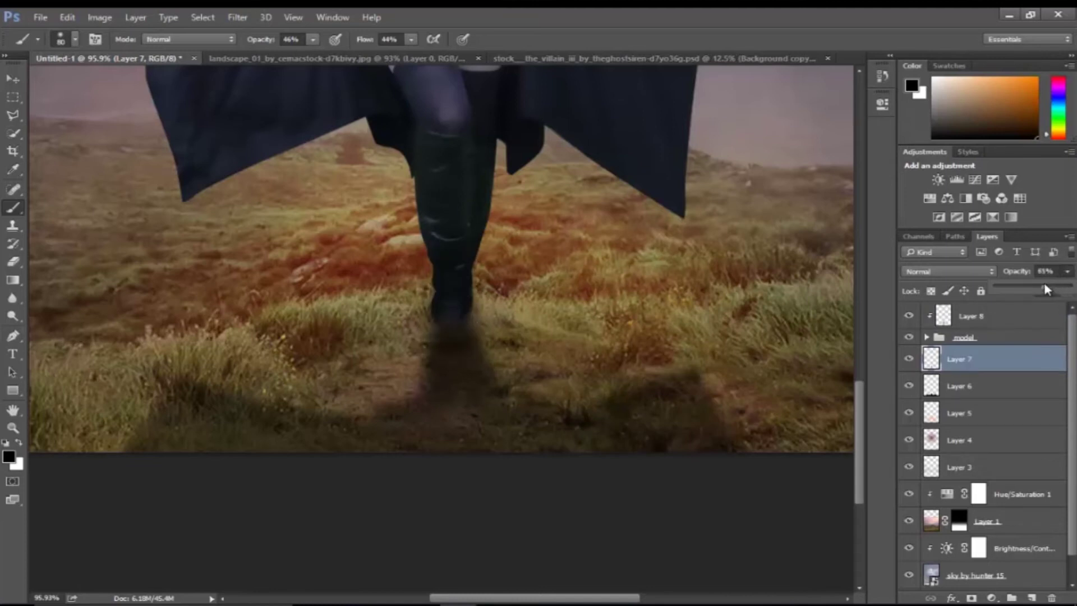
click(17, 263)
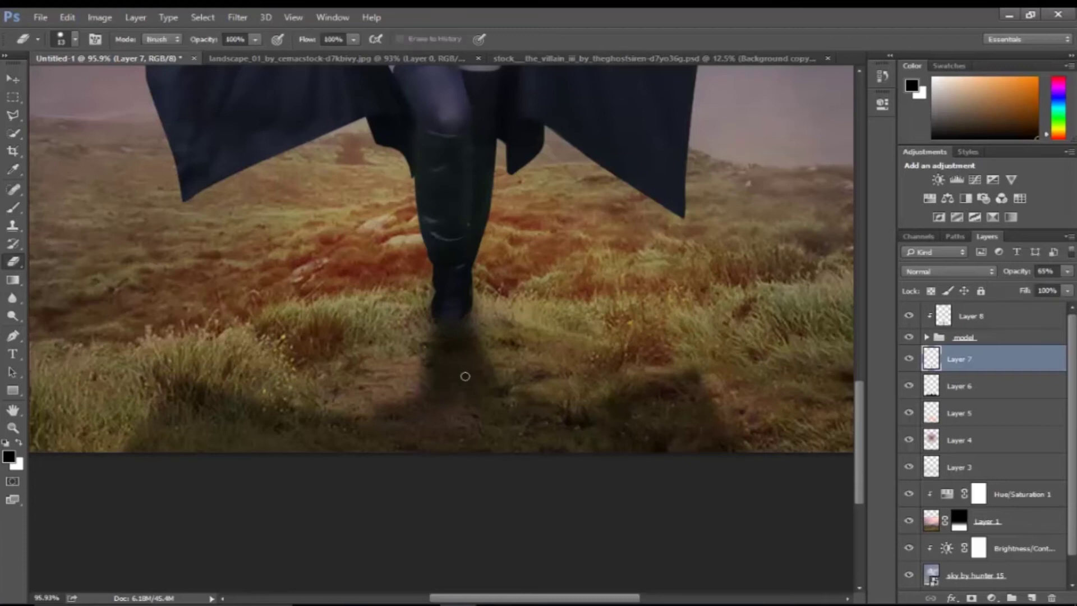
key(bracketright)
key(bracketright)
key(bracketright)
key(bracketright)
key(bracketright)
key(bracketright)
key(bracketright)
right_click(594, 286)
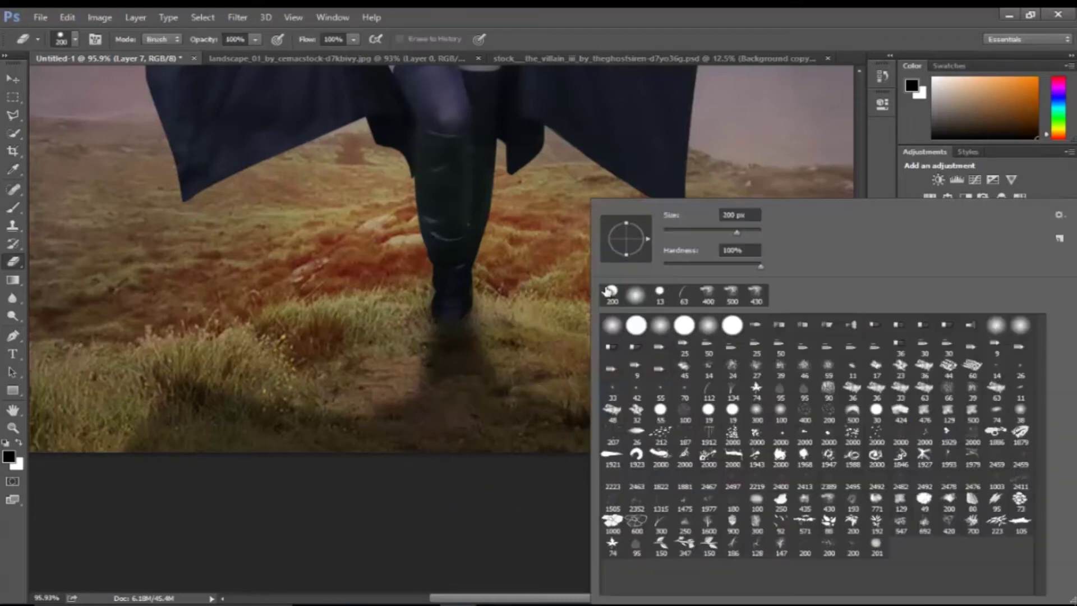
key(Return)
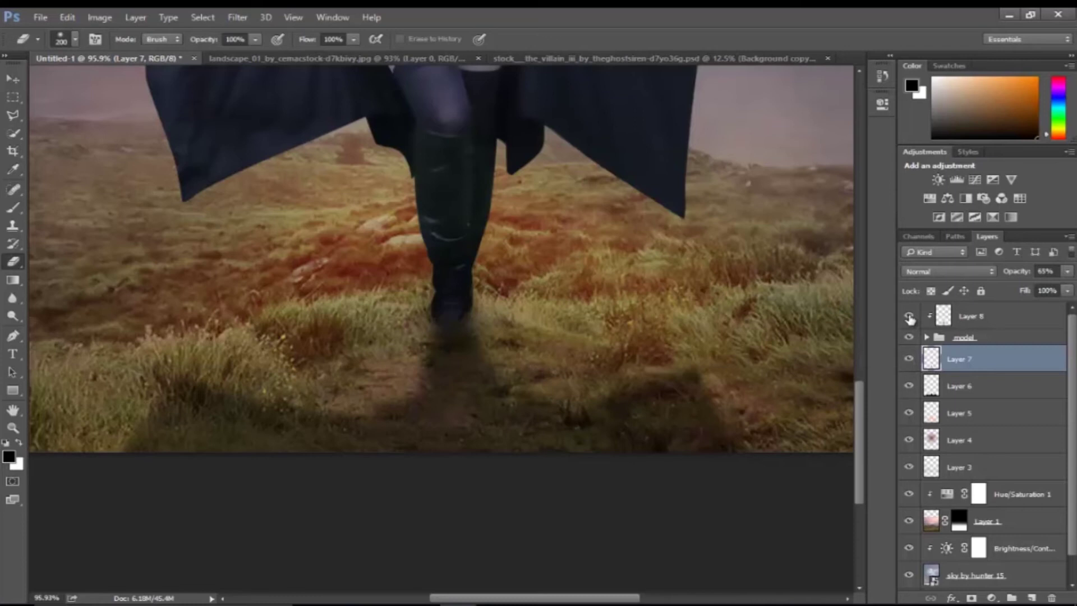
Fine-tune Layer 7's shadow opacity down to 59%
key(z)
scroll(453, 344, down, 5)
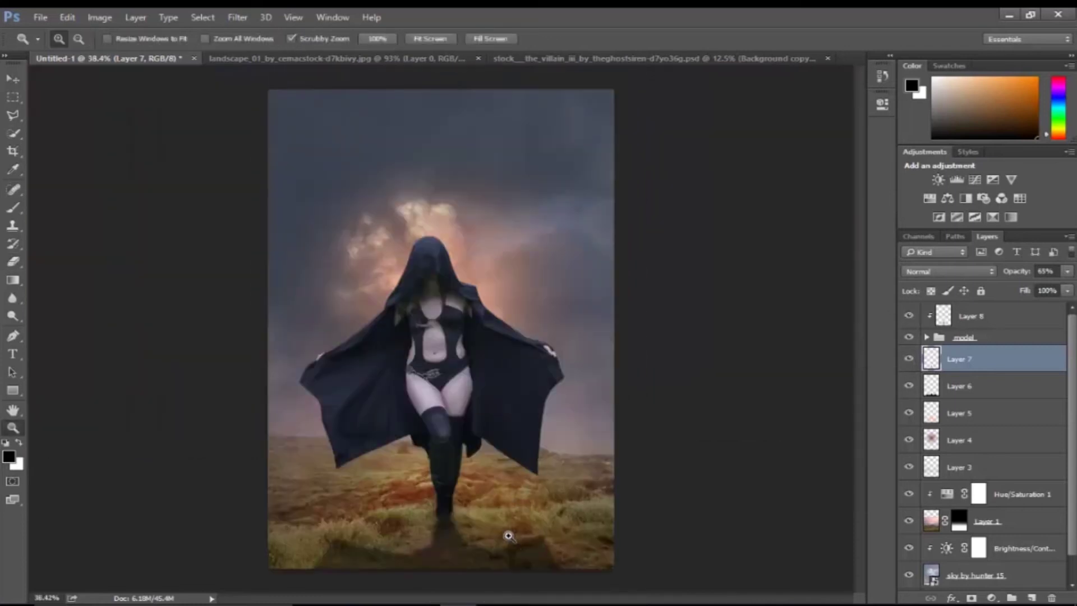
click(1066, 272)
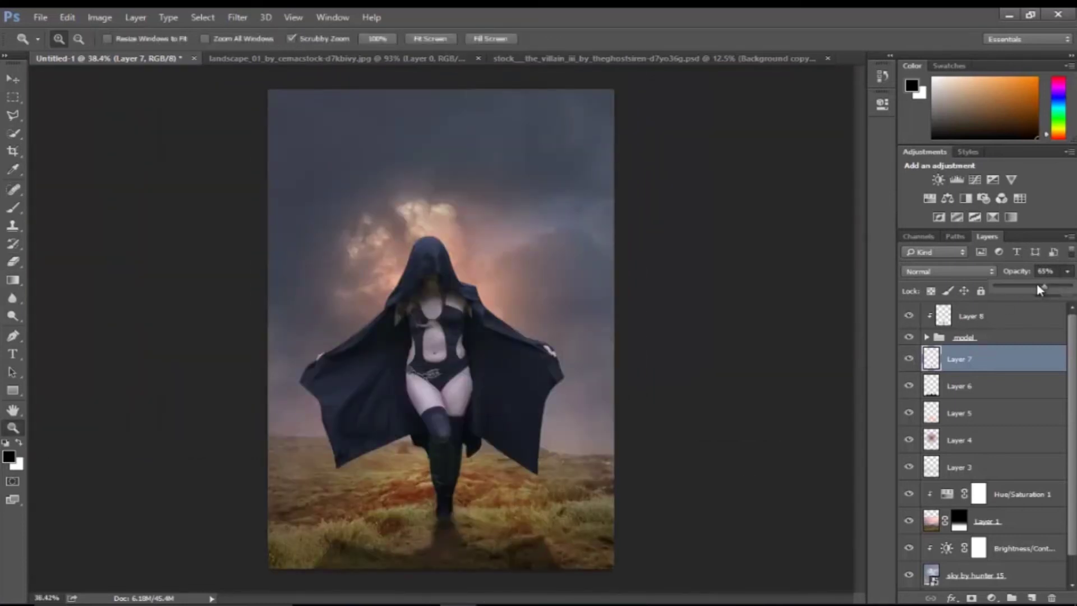
drag(1036, 289, 1038, 288)
click(1021, 359)
Lower Layer 6 to 37% and the Color Dodge Layer 5 to 60% opacity
click(1022, 386)
click(1066, 271)
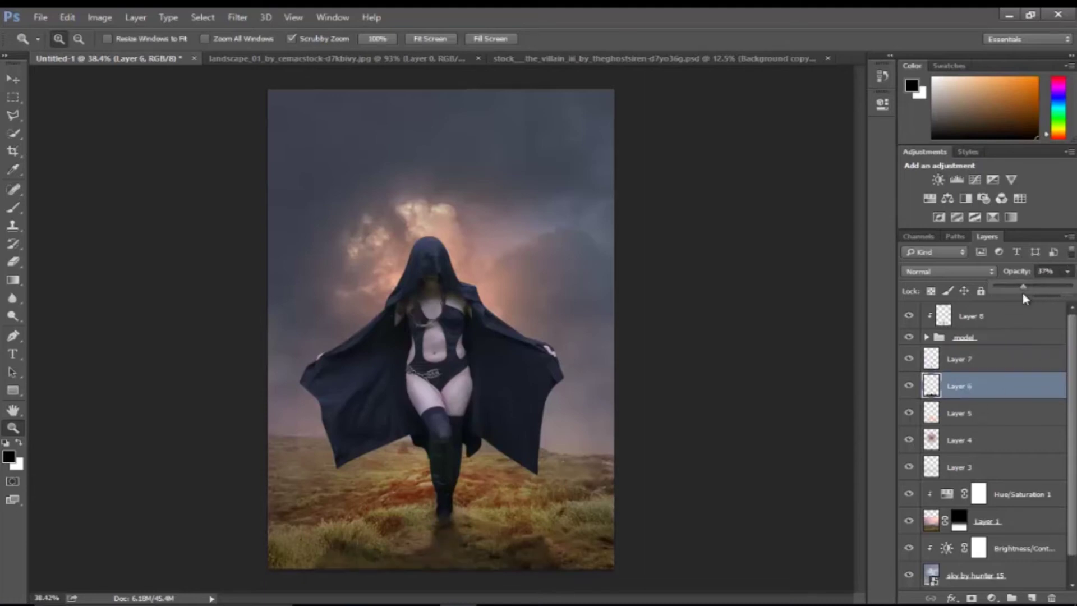
click(976, 416)
click(1068, 273)
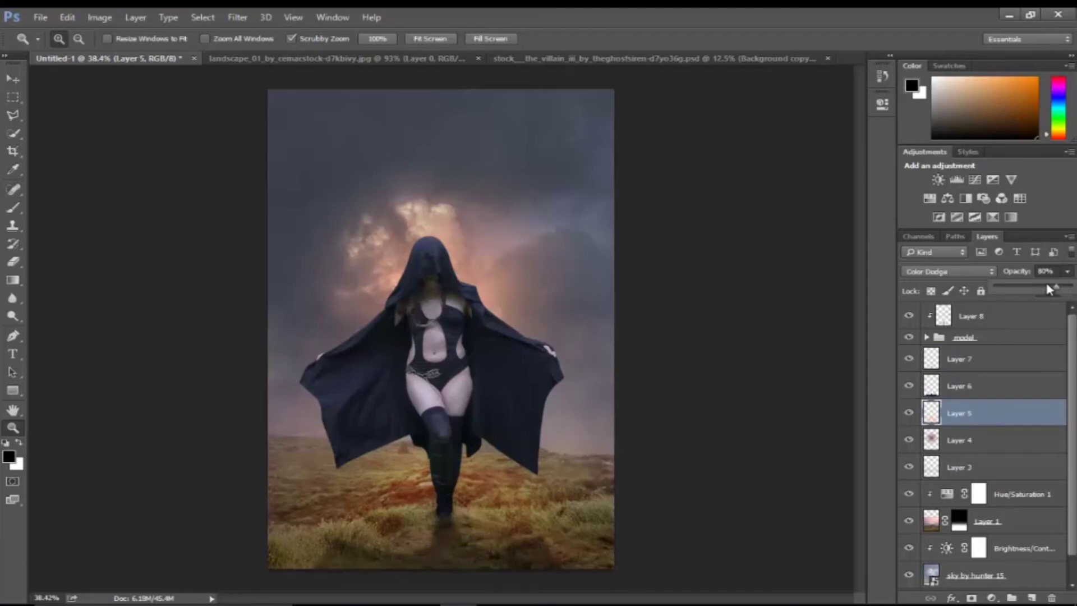
click(529, 472)
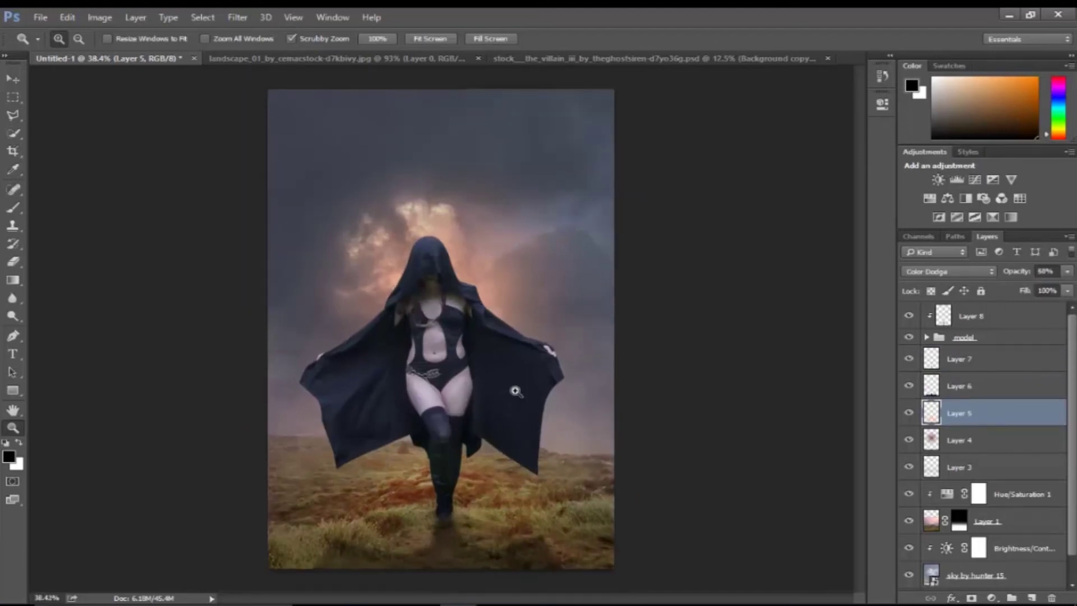
click(1001, 314)
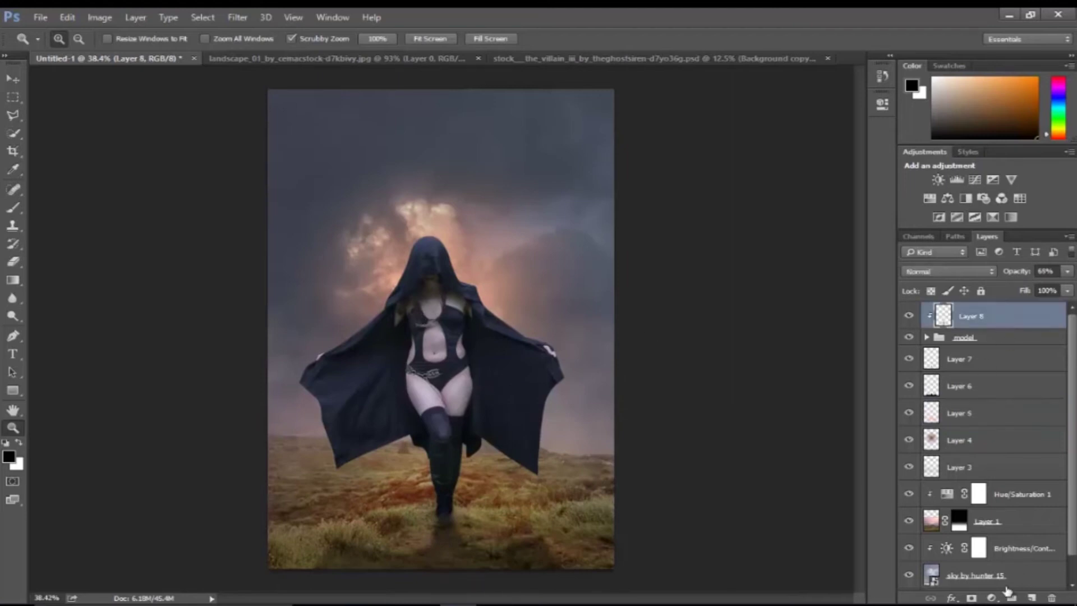
Add a new layer filled with 50% gray, set to Soft Light, and clipped to Layer 8
click(1031, 598)
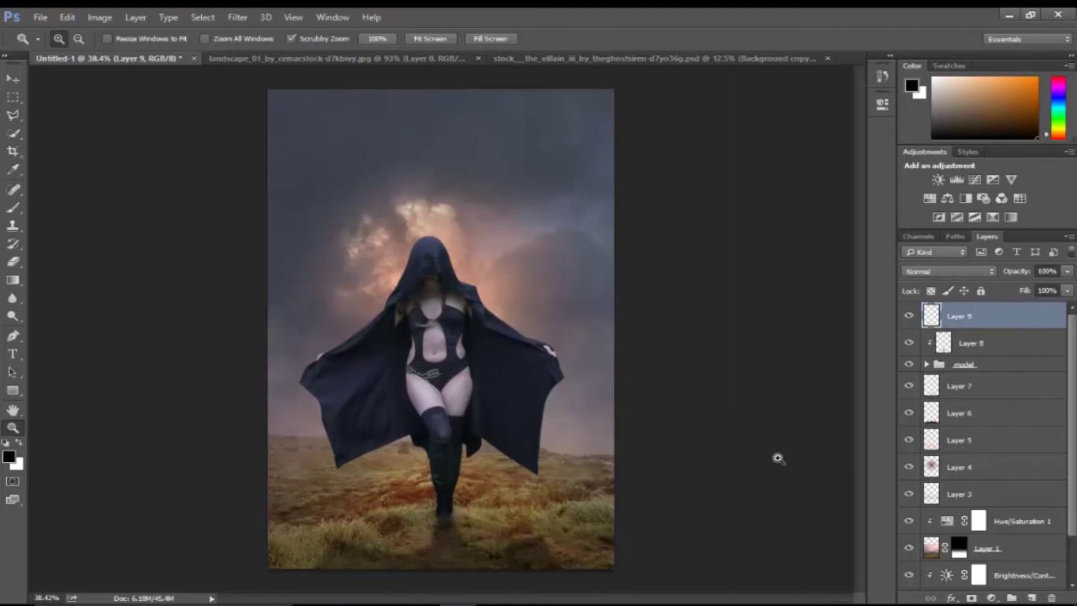
click(67, 17)
click(111, 219)
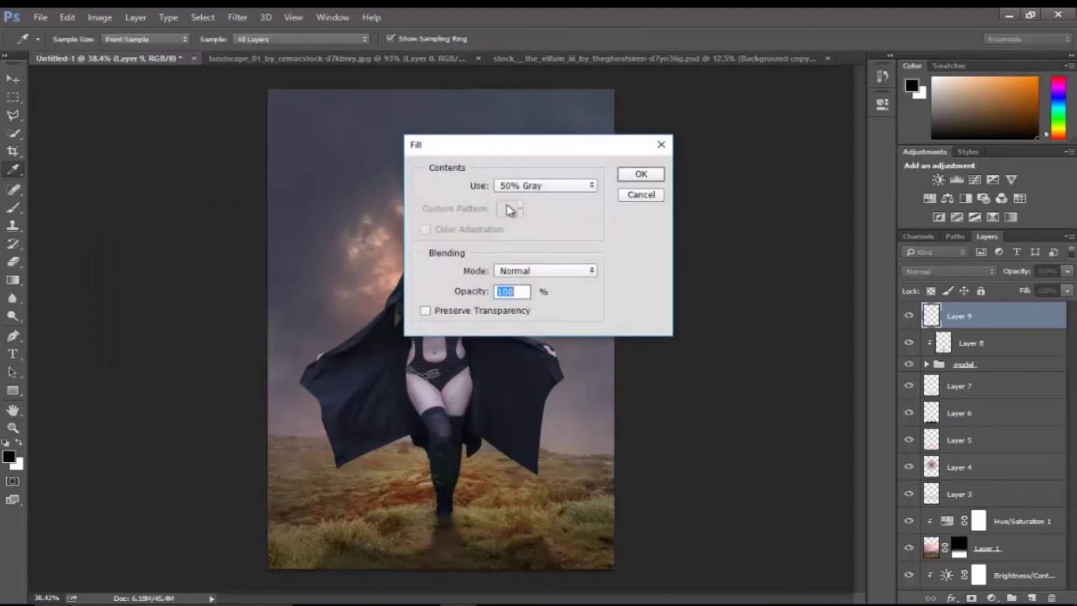
click(640, 174)
click(920, 273)
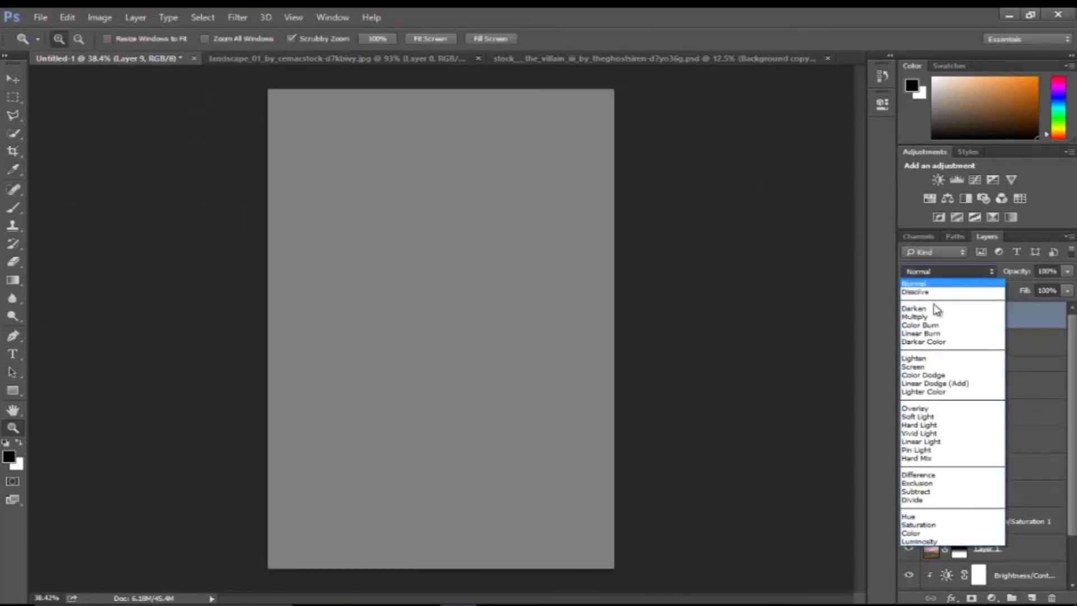
click(917, 416)
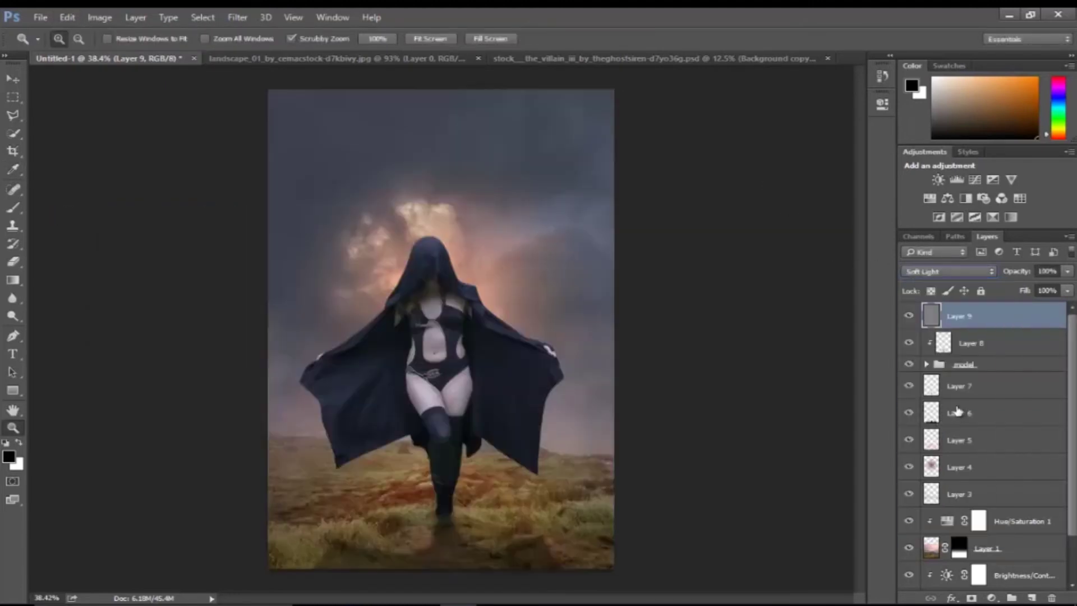
alt+click(988, 328)
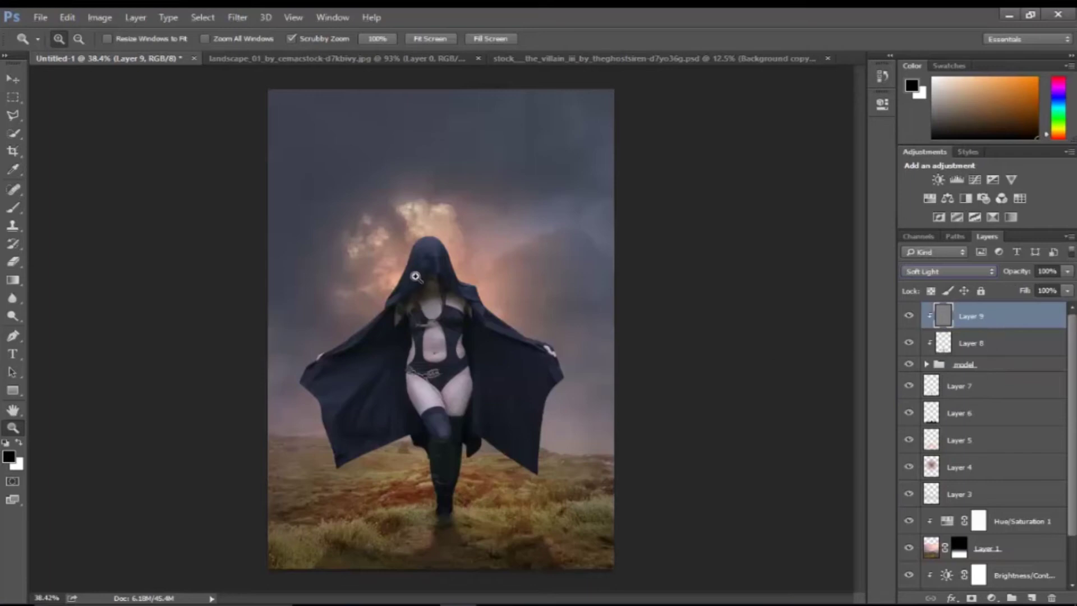
Zoom in on the hips and legs and dodge the right thigh to brighten it
drag(416, 278, 527, 288)
drag(470, 487, 425, 235)
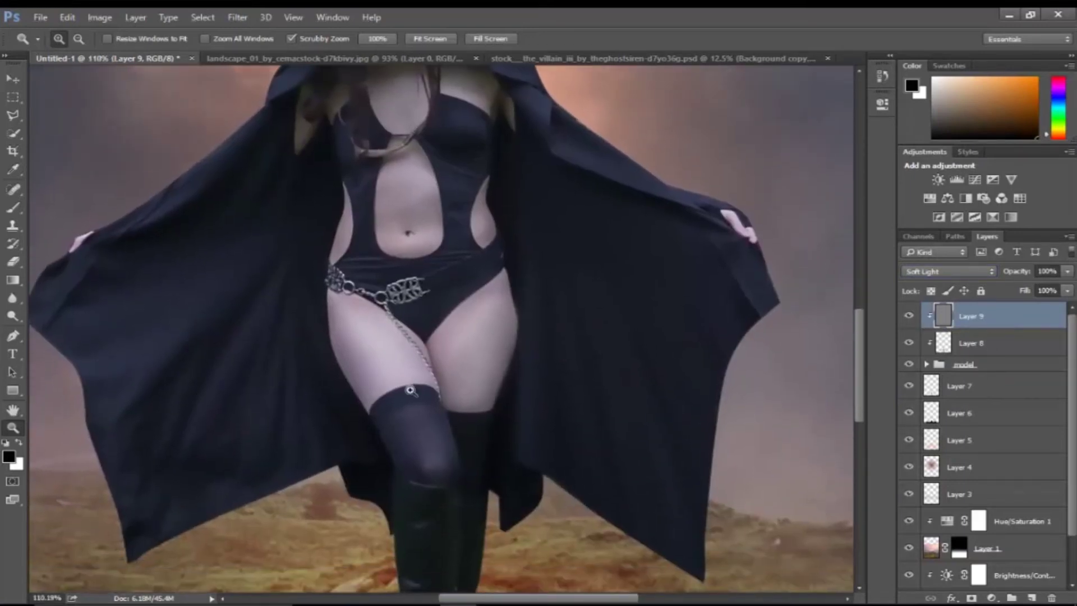
drag(342, 397, 363, 397)
click(12, 314)
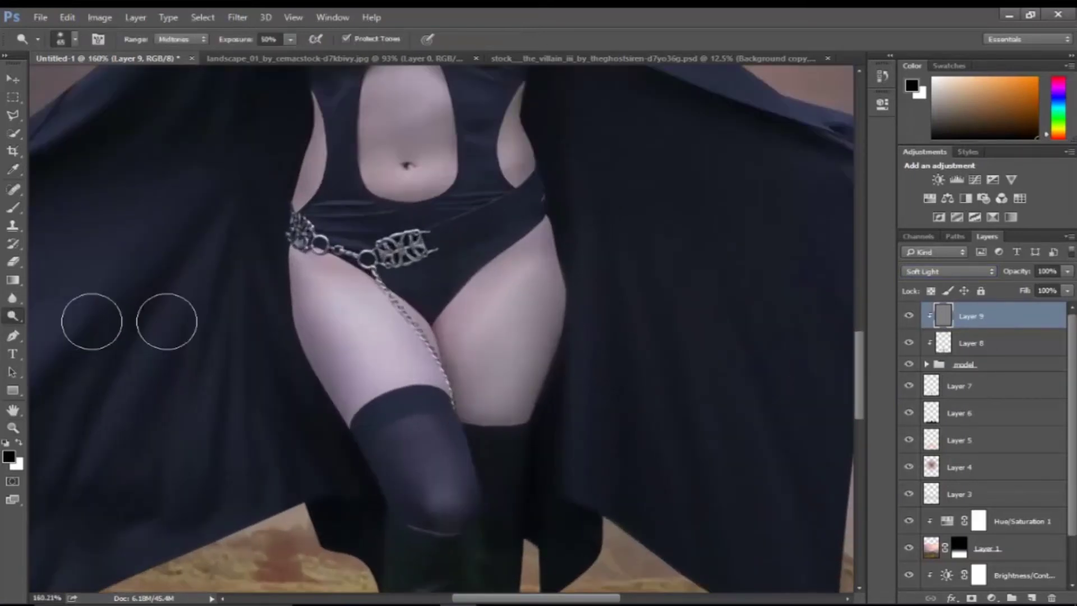
key(bracketleft)
key(bracketleft)
key(bracketleft)
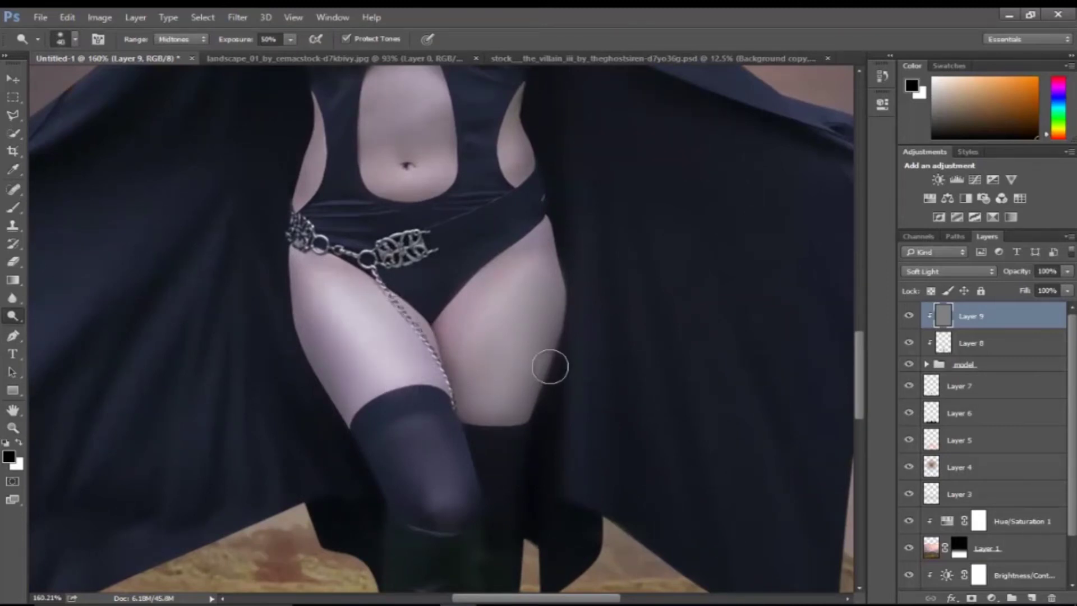
drag(534, 249, 507, 409)
key(bracketright)
drag(496, 330, 507, 365)
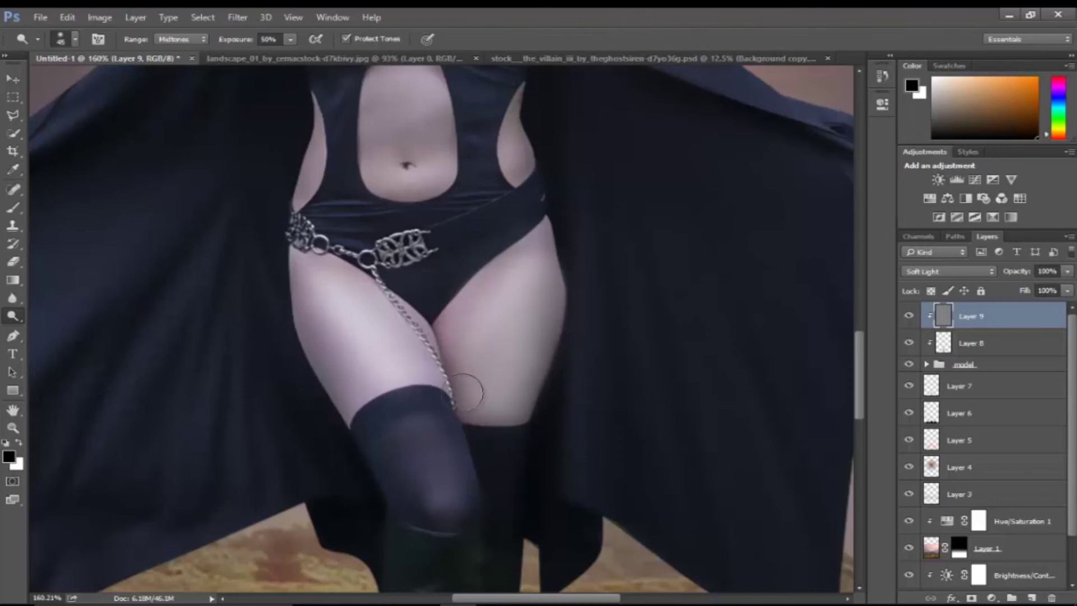
Burn the right edge of the thigh and the inner thigh near the chain
right_click(15, 324)
click(62, 328)
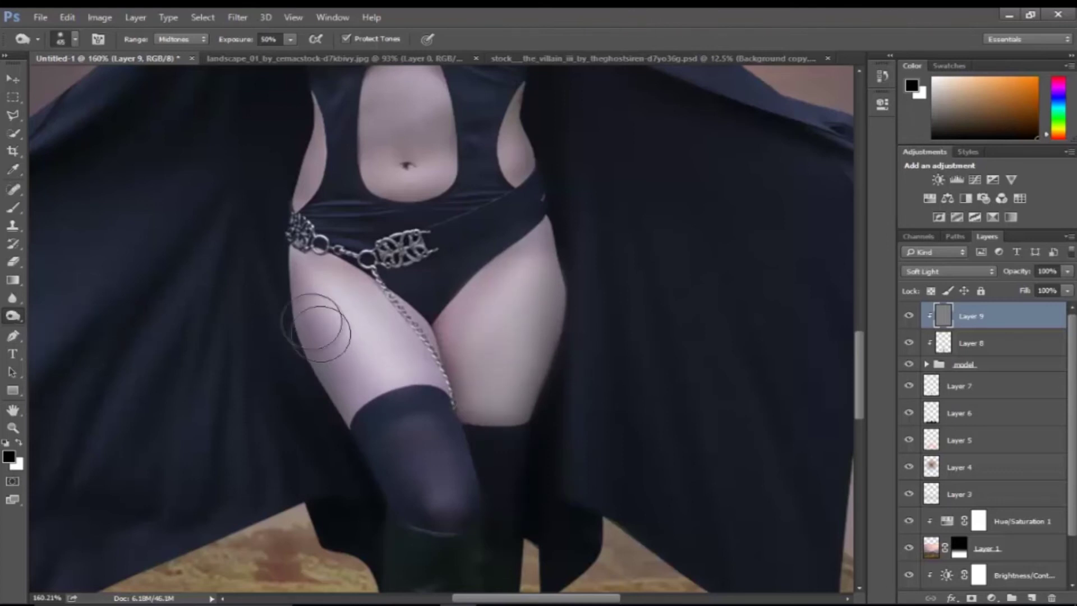
drag(551, 385, 550, 300)
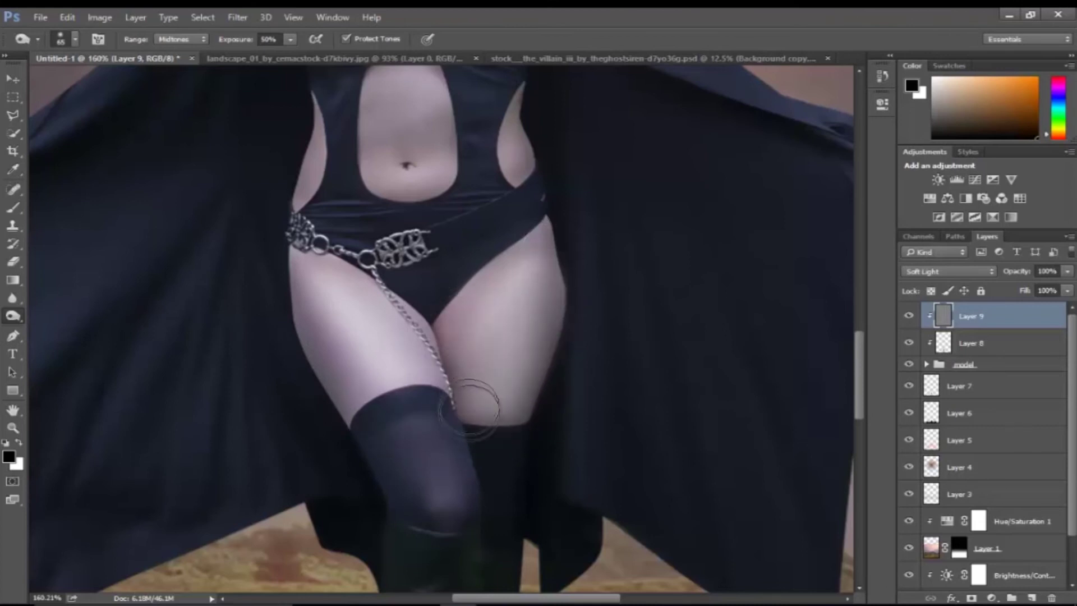
mouse_move(493, 449)
mouse_down()
mouse_move(403, 314)
mouse_move(435, 384)
mouse_move(384, 324)
mouse_move(424, 369)
mouse_up()
mouse_move(554, 316)
mouse_down()
mouse_move(553, 276)
mouse_move(516, 433)
mouse_move(491, 355)
mouse_move(477, 440)
mouse_move(432, 360)
mouse_move(457, 428)
mouse_move(396, 464)
mouse_up()
Dodge the belly, both sides of the waist, and the neck and upper chest
right_click(13, 319)
click(61, 313)
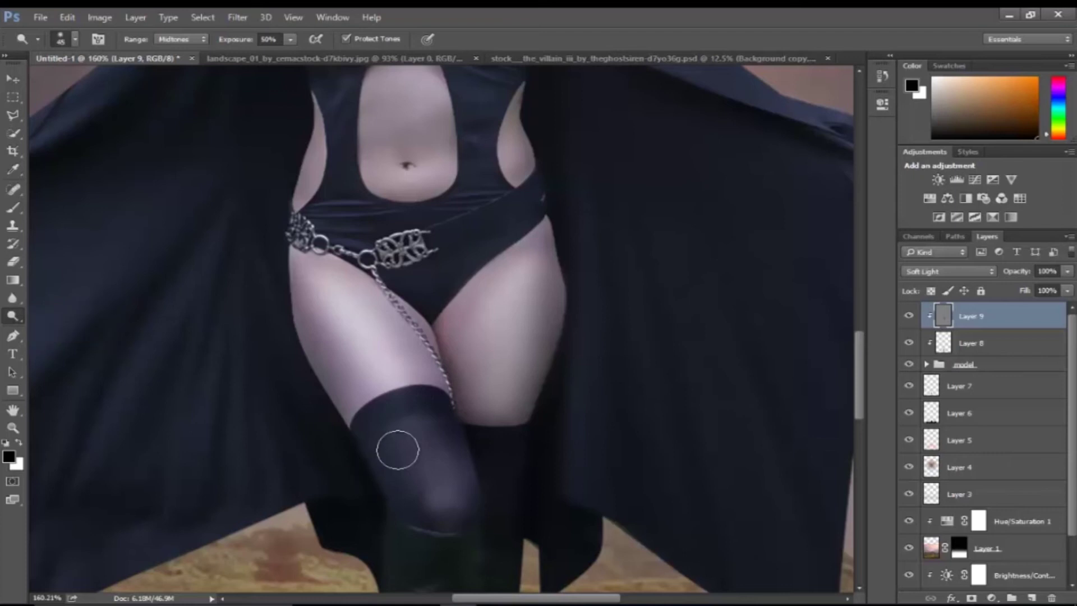
scroll(494, 477, down, 3)
scroll(460, 460, down, 2)
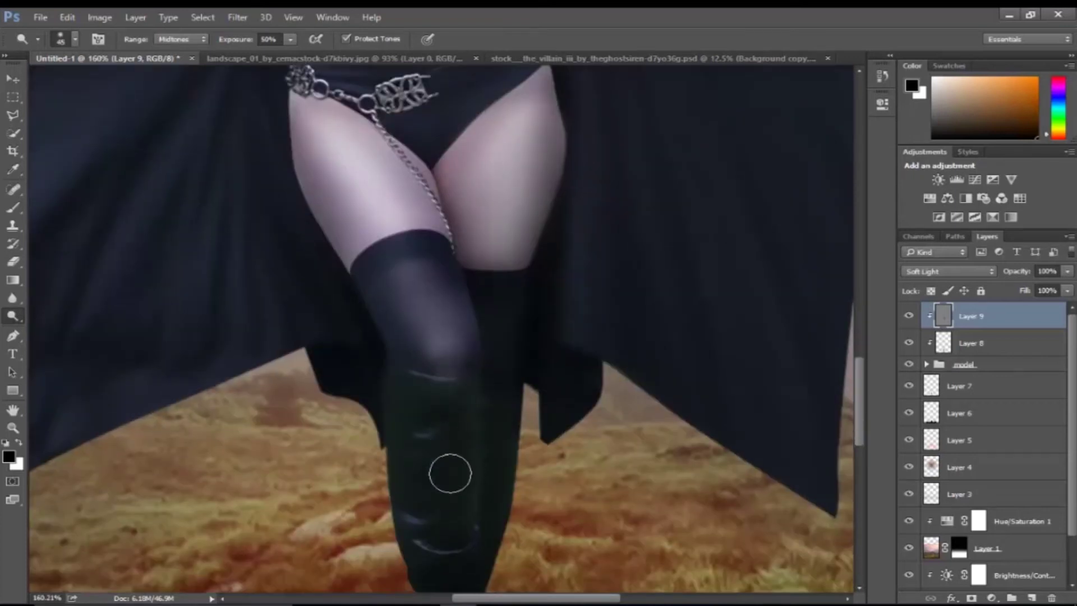
scroll(457, 474, up, 2)
scroll(457, 460, up, 4)
scroll(448, 437, up, 3)
key(bracketleft)
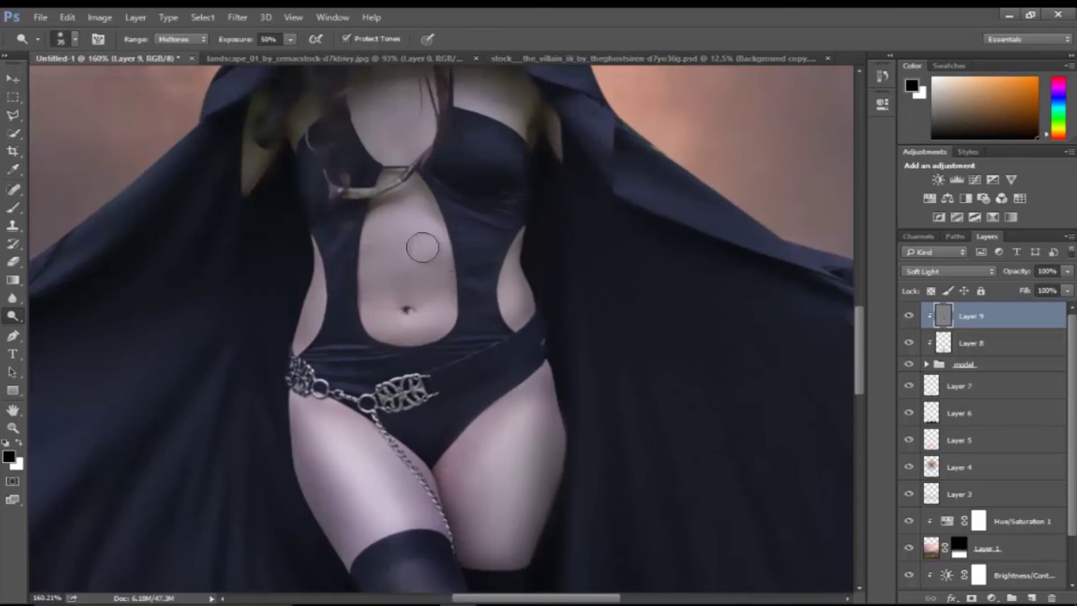
mouse_move(375, 243)
mouse_down()
mouse_move(385, 300)
mouse_move(421, 233)
mouse_move(432, 313)
mouse_move(406, 262)
mouse_up()
drag(312, 273, 304, 349)
drag(512, 276, 524, 319)
scroll(428, 171, up, 2)
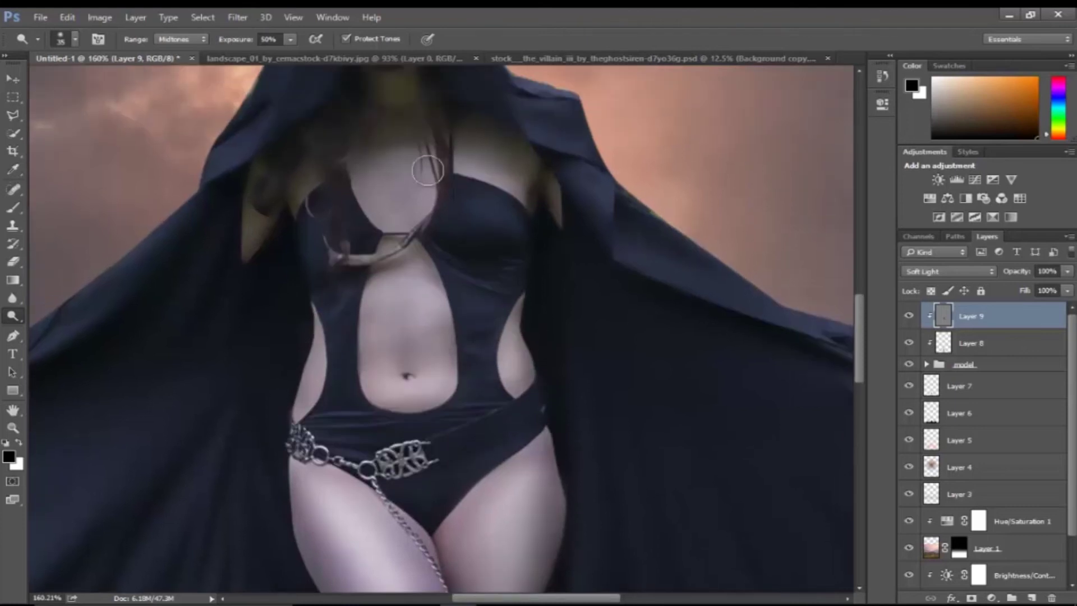
mouse_move(389, 179)
mouse_down()
mouse_move(393, 197)
mouse_move(494, 180)
mouse_move(474, 157)
mouse_move(560, 207)
mouse_up()
Lower the gray dodge-and-burn layer to 73% opacity and zoom out to the whole image
drag(1045, 285, 1047, 288)
key(z)
key(ctrl+0)
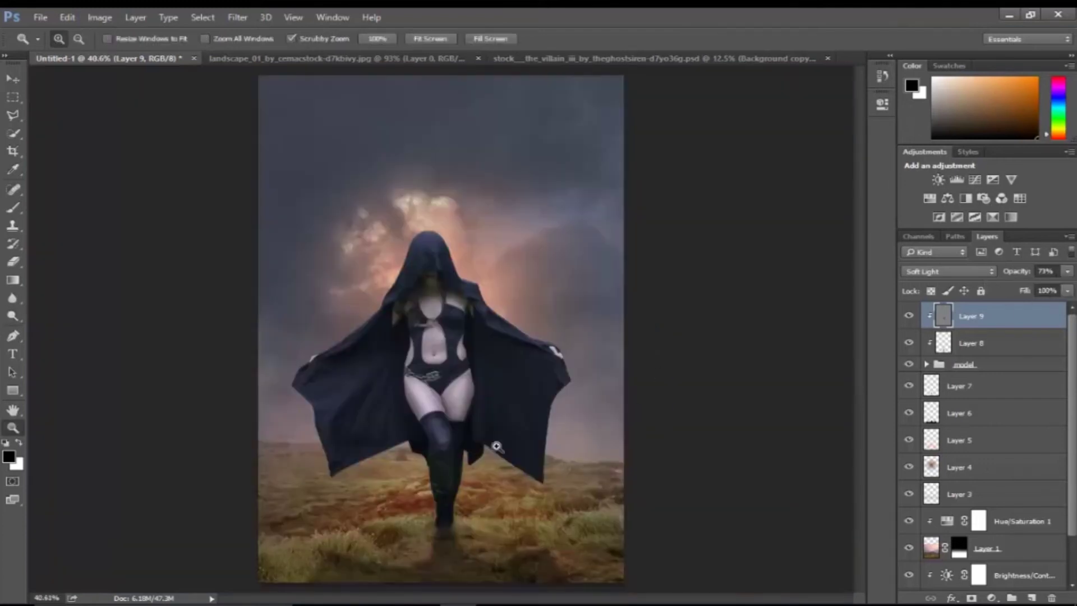
Drop the gray layer to 56% opacity and burn the outer edge of the left thigh
click(1068, 290)
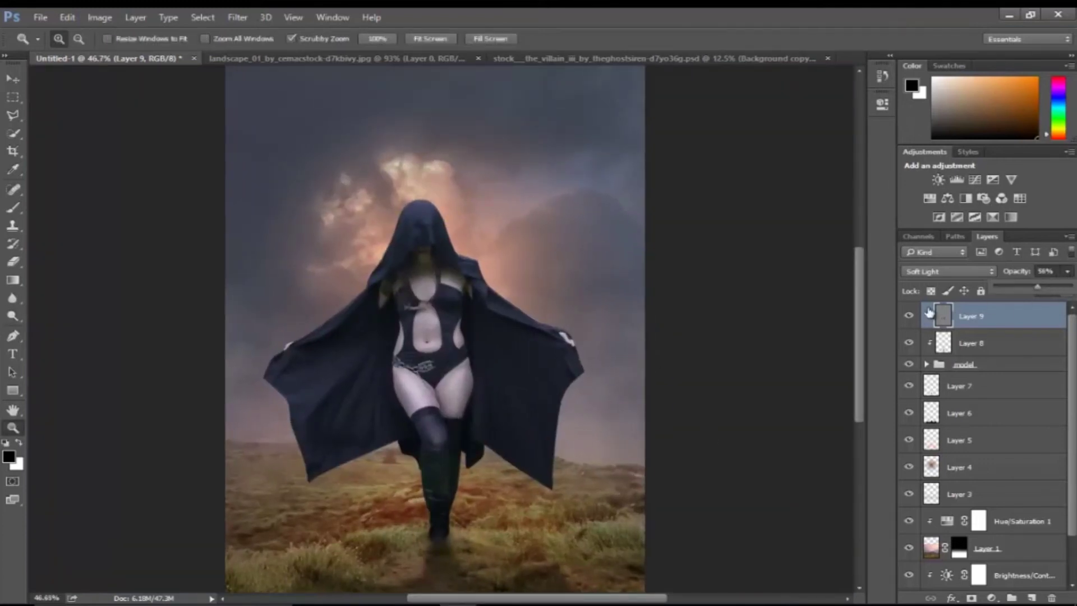
mouse_move(403, 392)
mouse_down()
mouse_move(493, 443)
mouse_move(435, 450)
mouse_move(505, 478)
mouse_move(438, 477)
mouse_move(488, 509)
mouse_up()
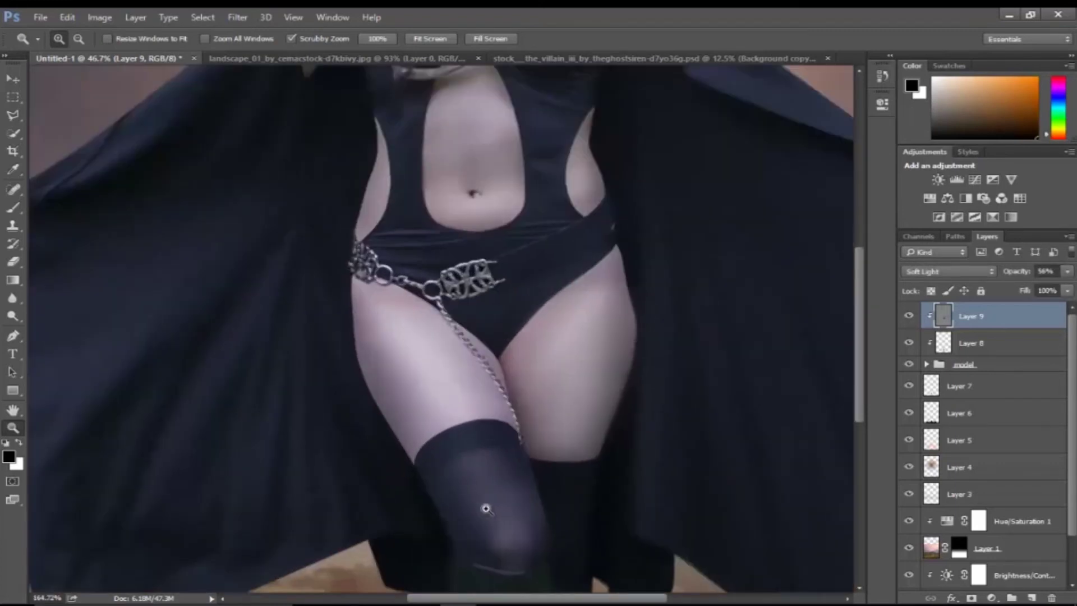
click(14, 316)
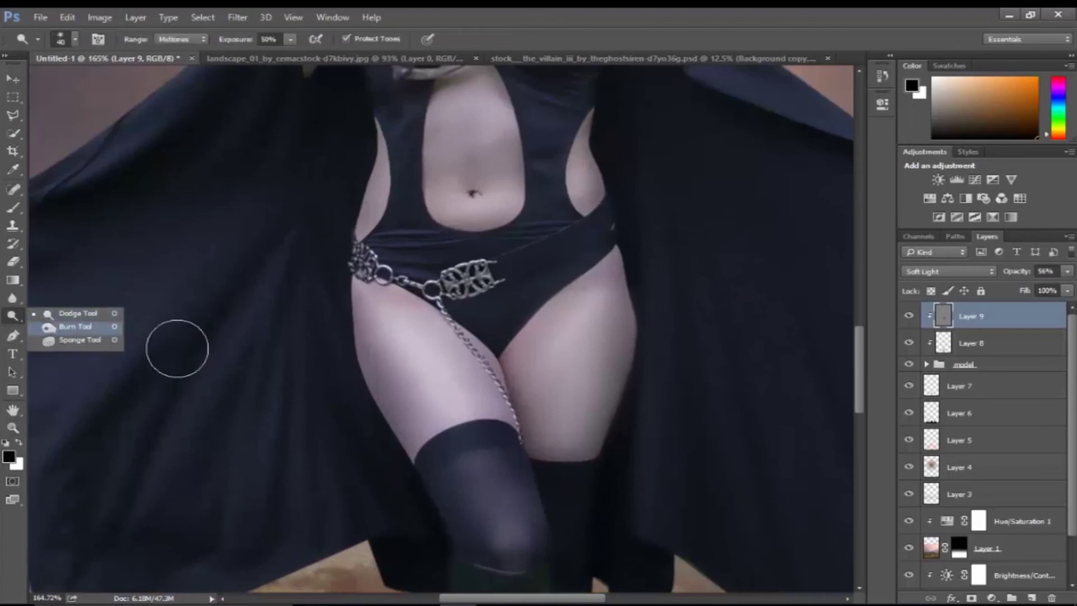
click(129, 327)
mouse_move(360, 312)
mouse_down()
mouse_move(365, 360)
mouse_move(398, 403)
mouse_move(490, 415)
mouse_up()
key(z)
alt+click(288, 372)
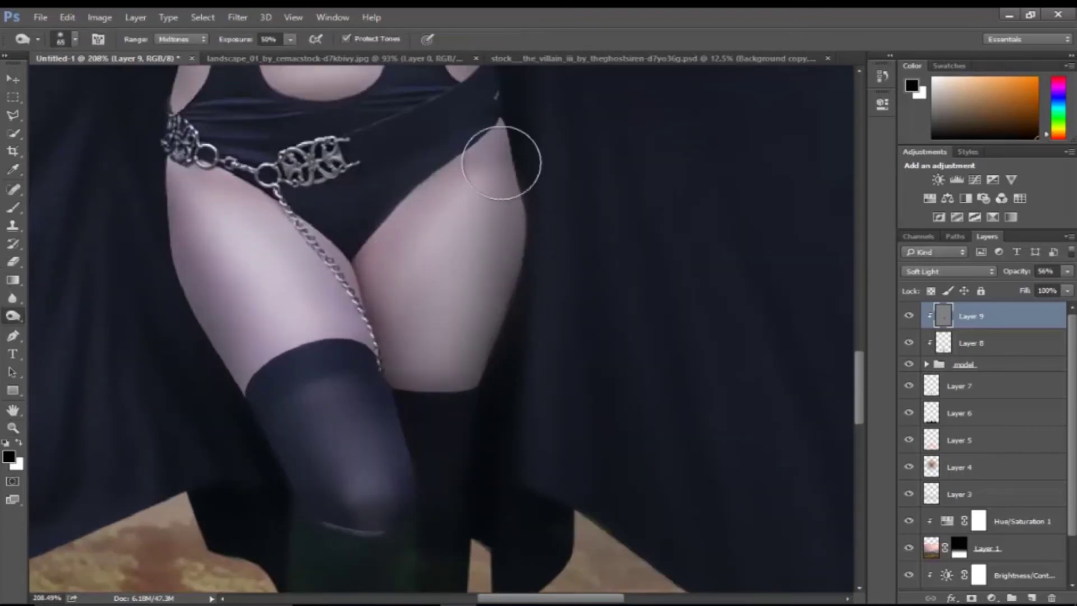
Lighten the inner thigh with Dodge, then return to Burn and zoom out to the full figure
drag(387, 246, 418, 223)
right_click(14, 317)
click(61, 330)
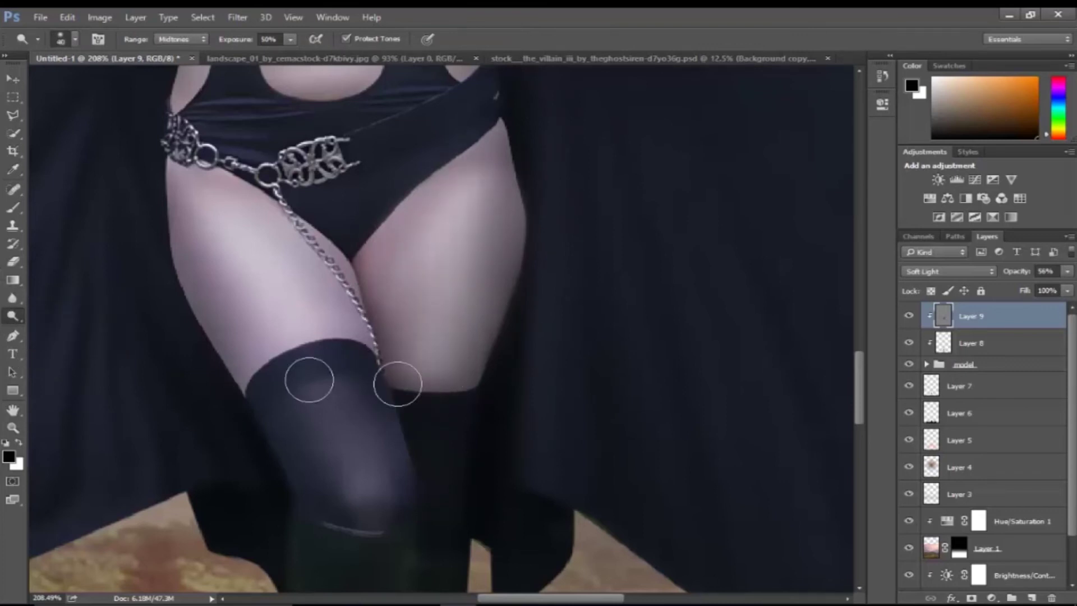
key(z)
key(ctrl+0)
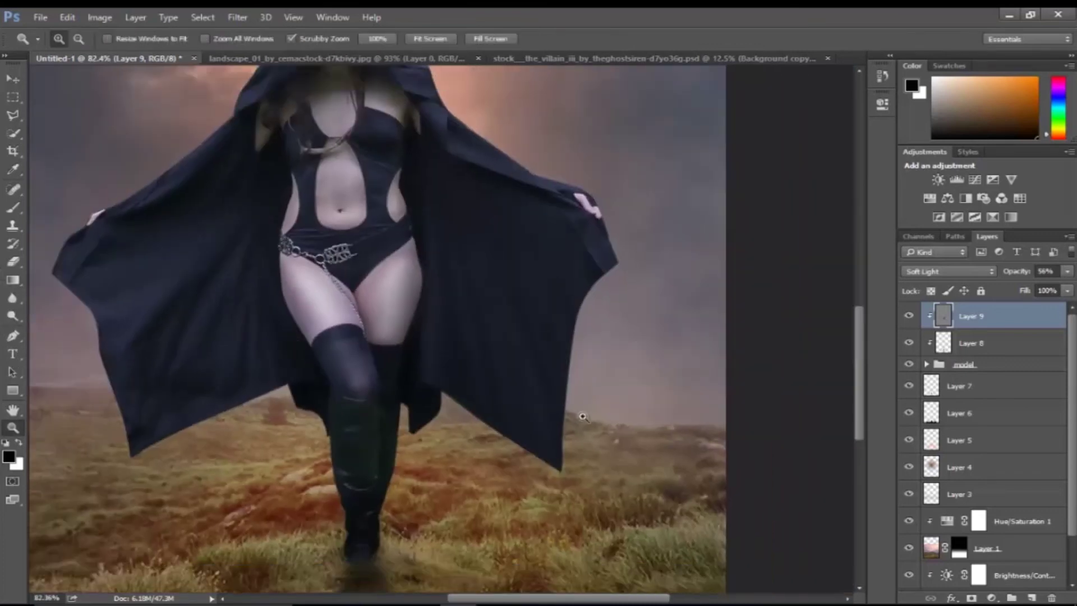
mouse_move(404, 317)
mouse_down()
mouse_move(452, 378)
mouse_move(420, 390)
mouse_move(452, 365)
mouse_up()
Compare with Layer 9 hidden, ease it to about 48% opacity, and add an empty Layer 10
click(910, 316)
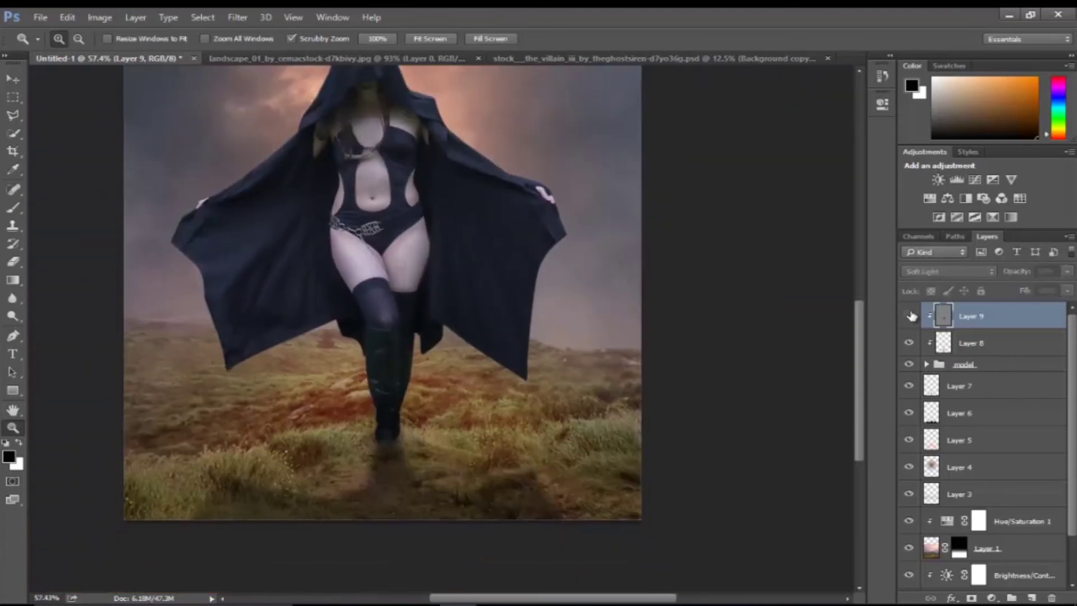
click(1068, 272)
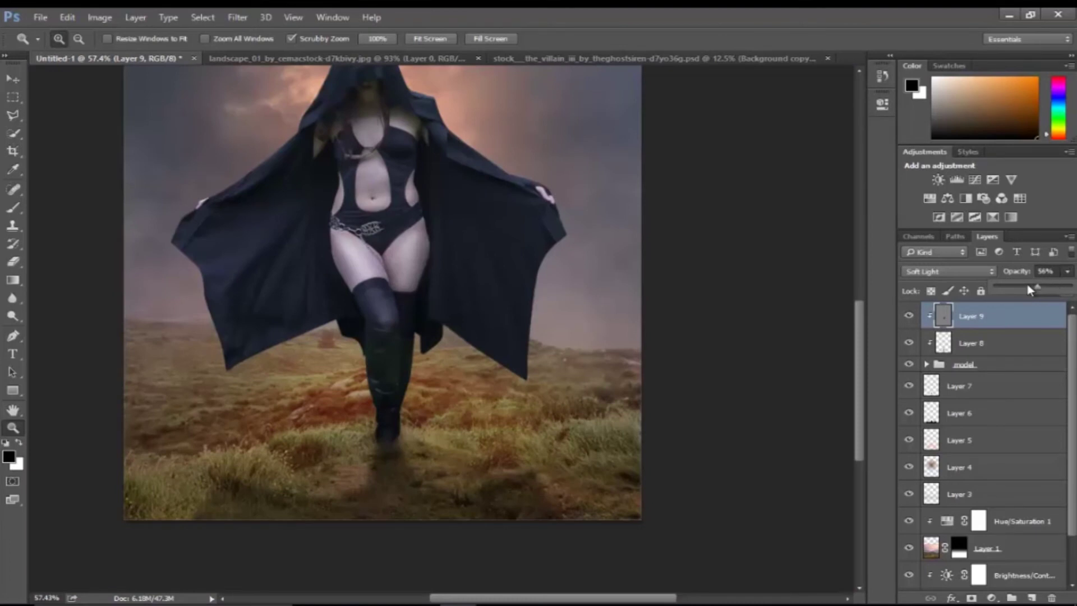
drag(1049, 297, 1032, 300)
mouse_move(649, 315)
mouse_down()
mouse_move(534, 411)
mouse_move(541, 402)
mouse_up()
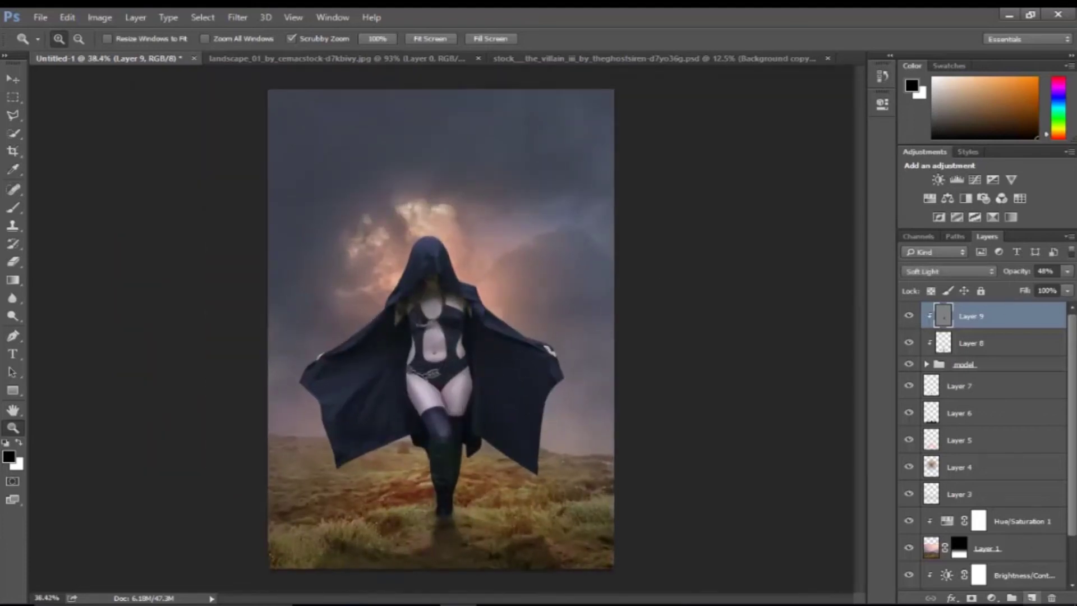
click(1031, 598)
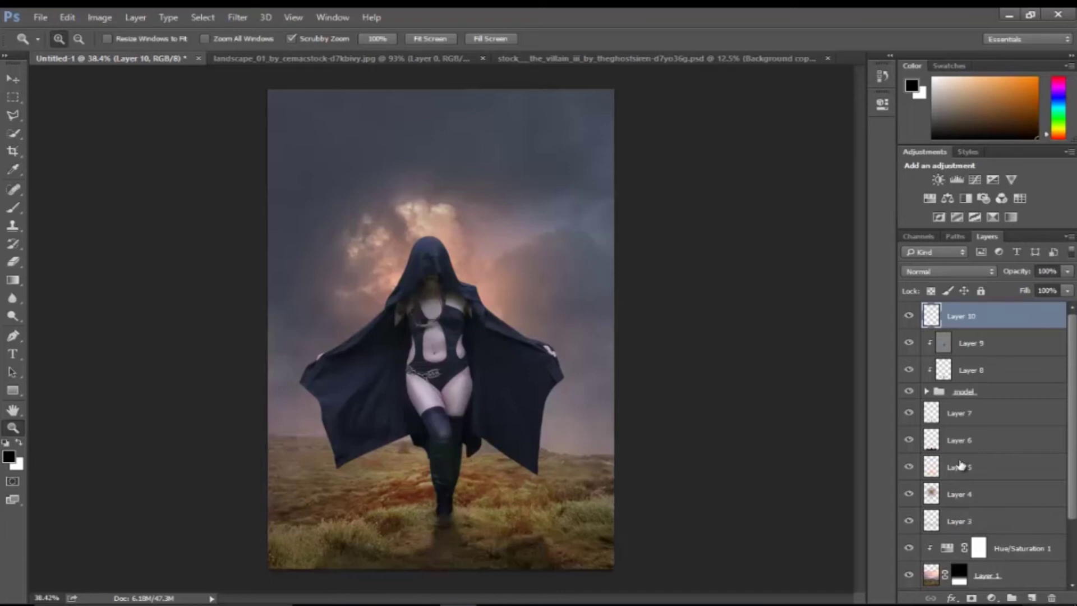
Switch Layer 5 from Hard Light to Color Dodge, compare it, trim its opacity, and reselect Layer 10
click(953, 468)
click(948, 271)
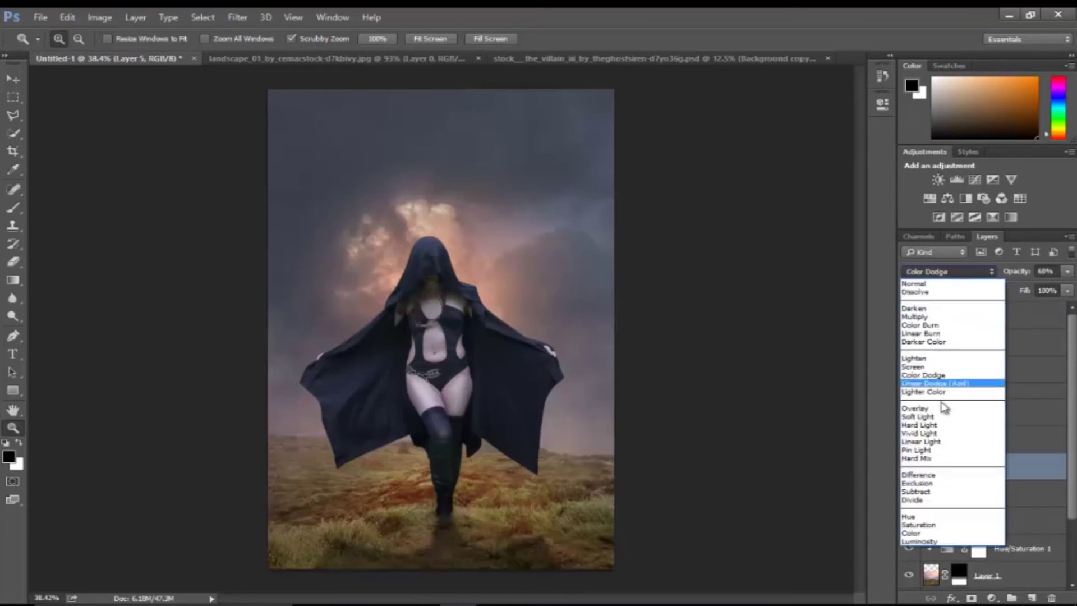
click(935, 430)
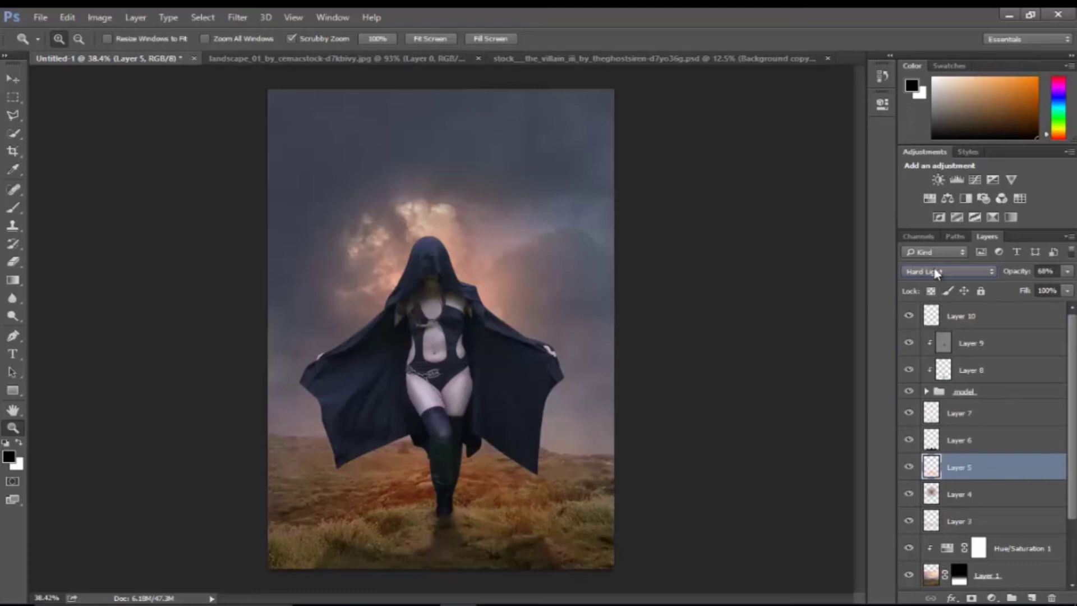
click(948, 272)
click(940, 377)
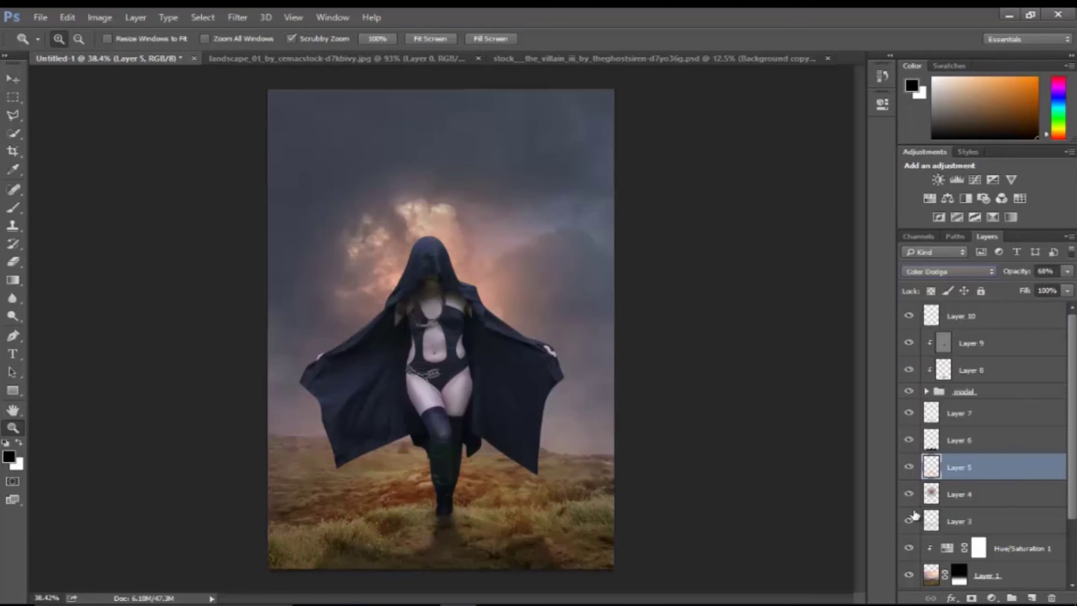
click(908, 467)
click(908, 467)
click(908, 467)
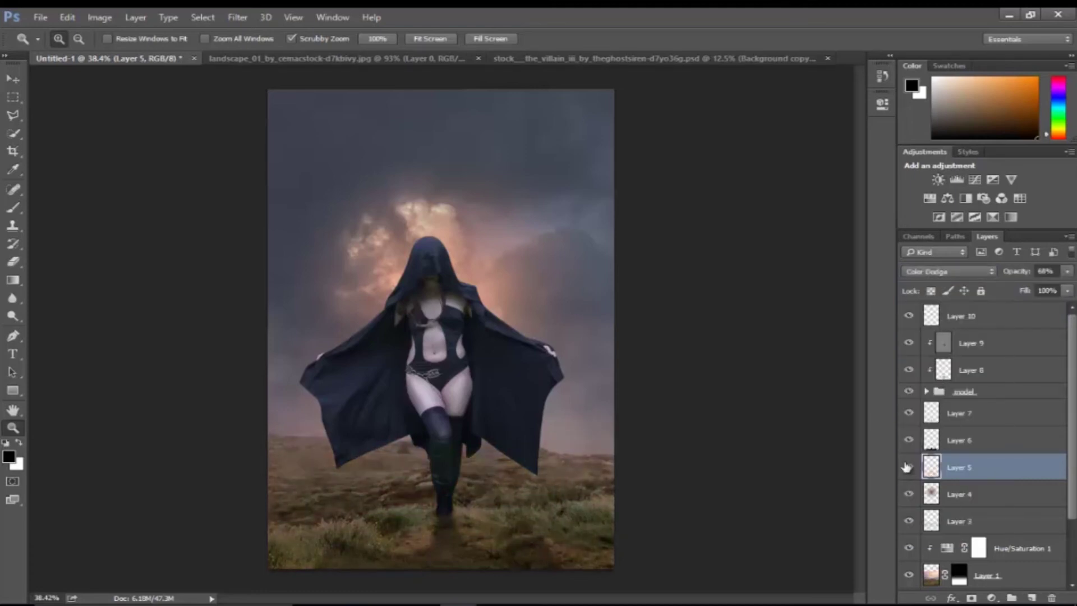
click(1067, 271)
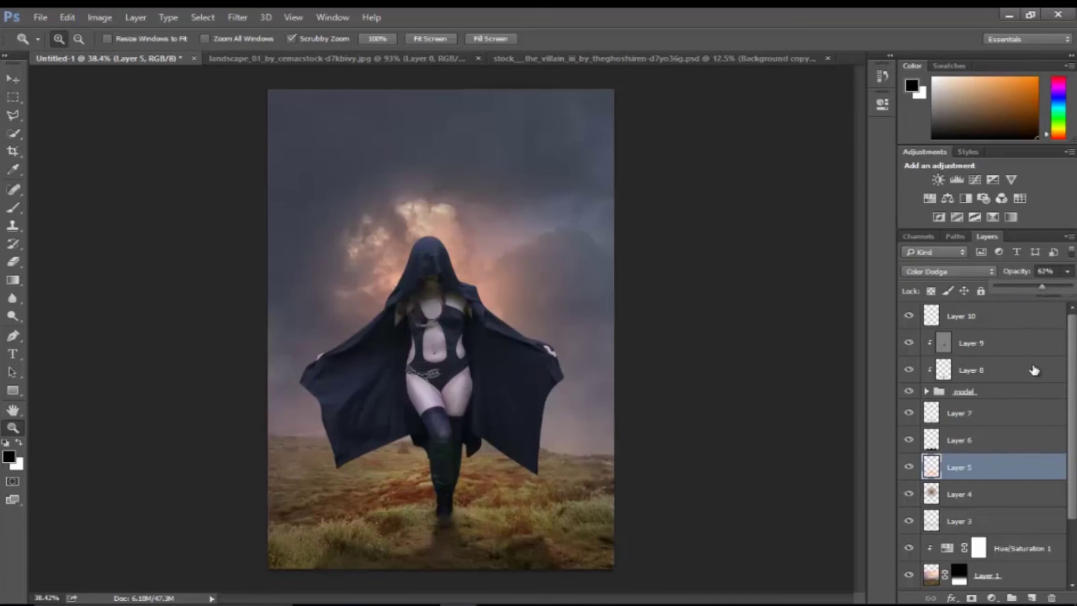
click(1008, 313)
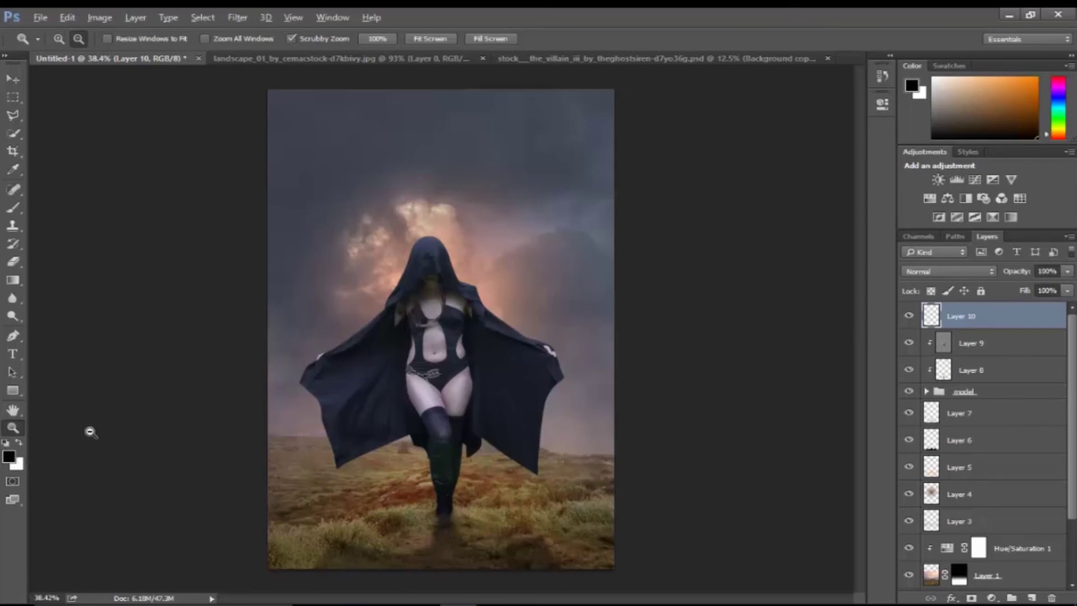
Fill Layer 10 with black and apply monochromatic Gaussian Add Noise
key(alt+BackSpace)
click(238, 18)
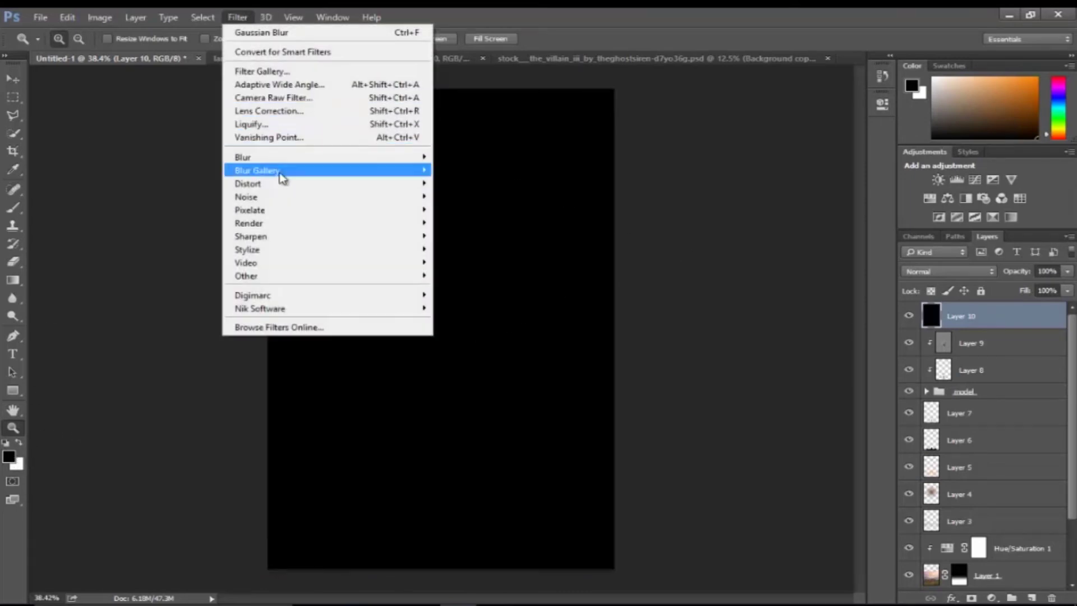
mouse_move(246, 196)
click(457, 196)
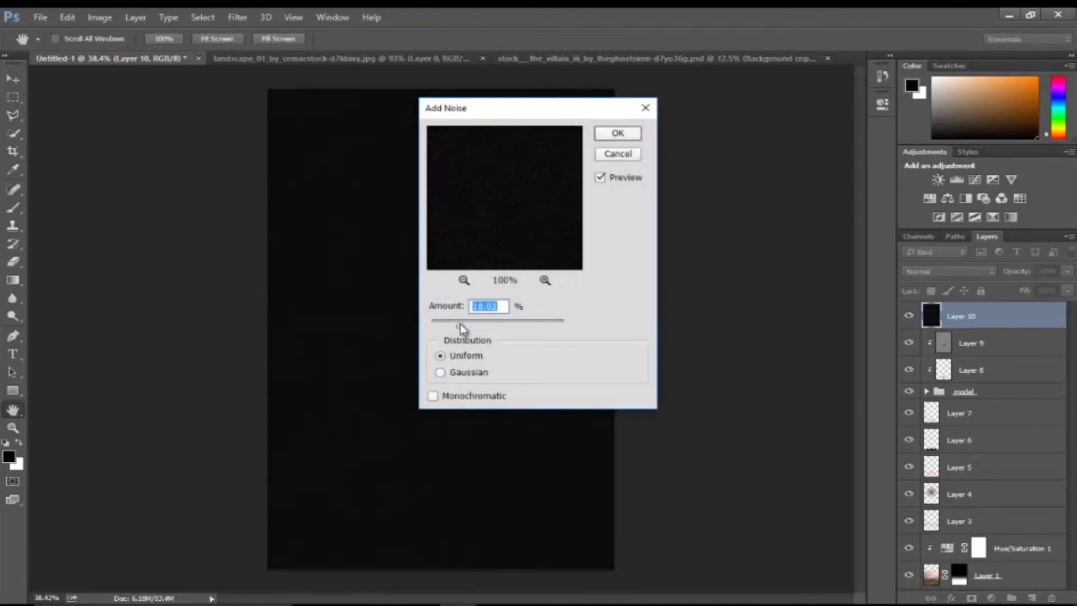
click(440, 371)
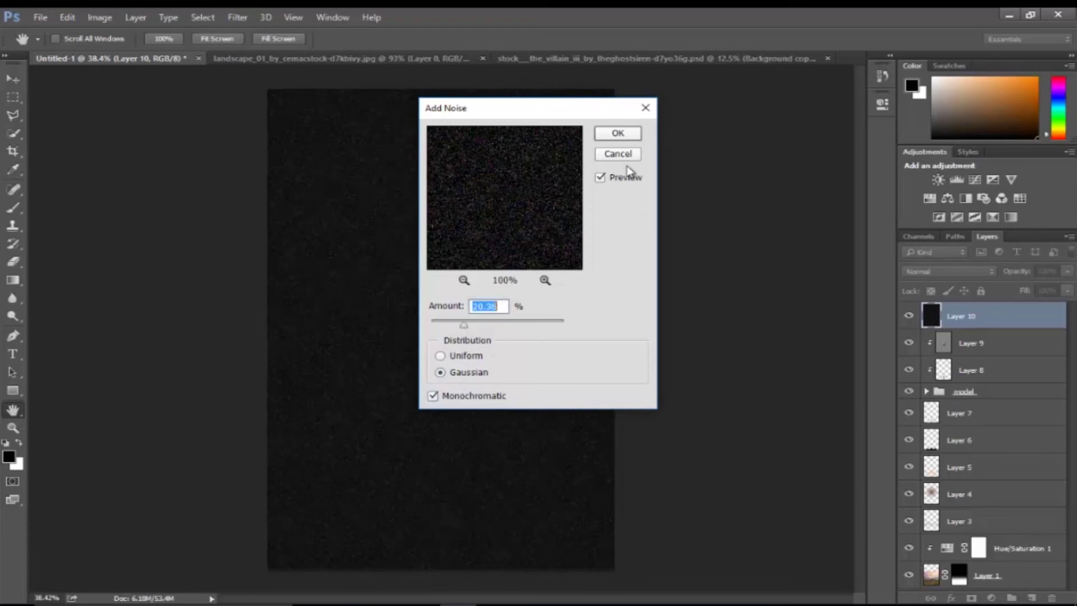
click(617, 132)
key(z)
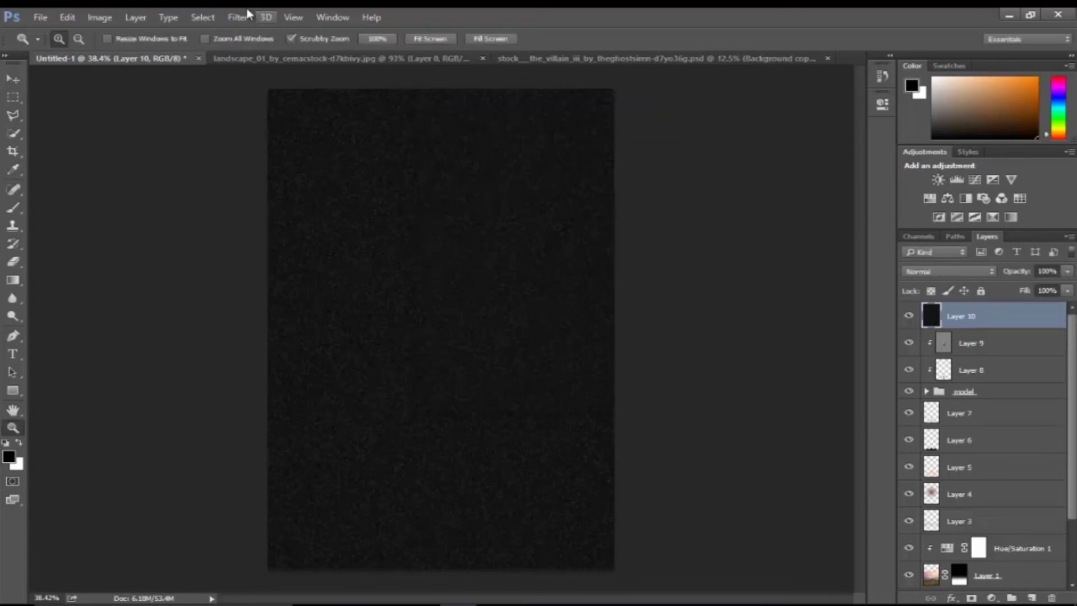
click(237, 17)
Apply Sketch > Chalk & Charcoal with a high Charcoal Area, slightly lower Chalk Area, and tuned Stroke Pressure
click(266, 71)
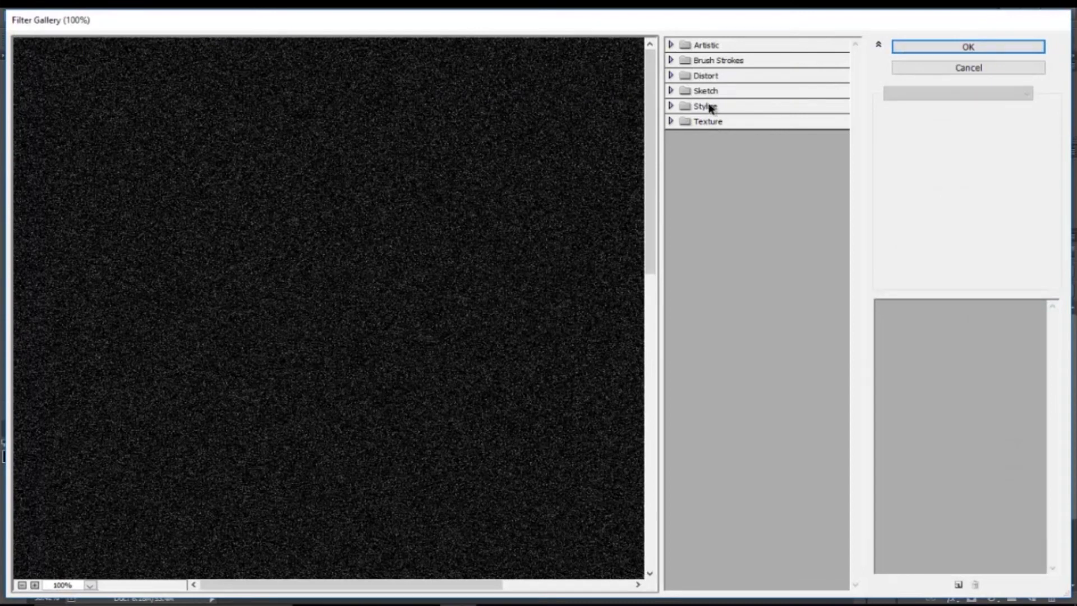
click(710, 107)
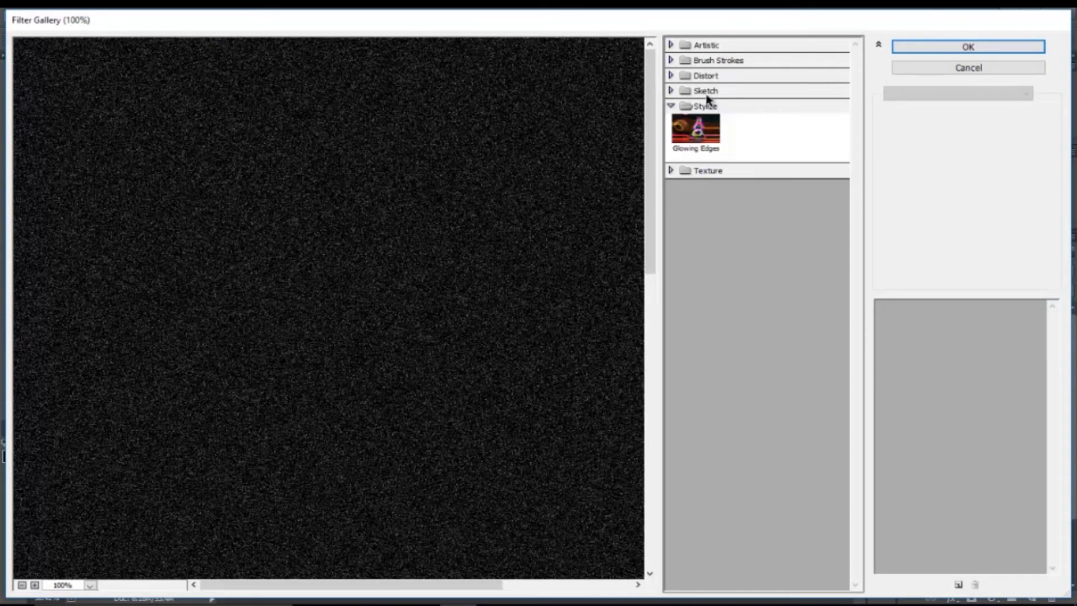
click(707, 93)
click(756, 123)
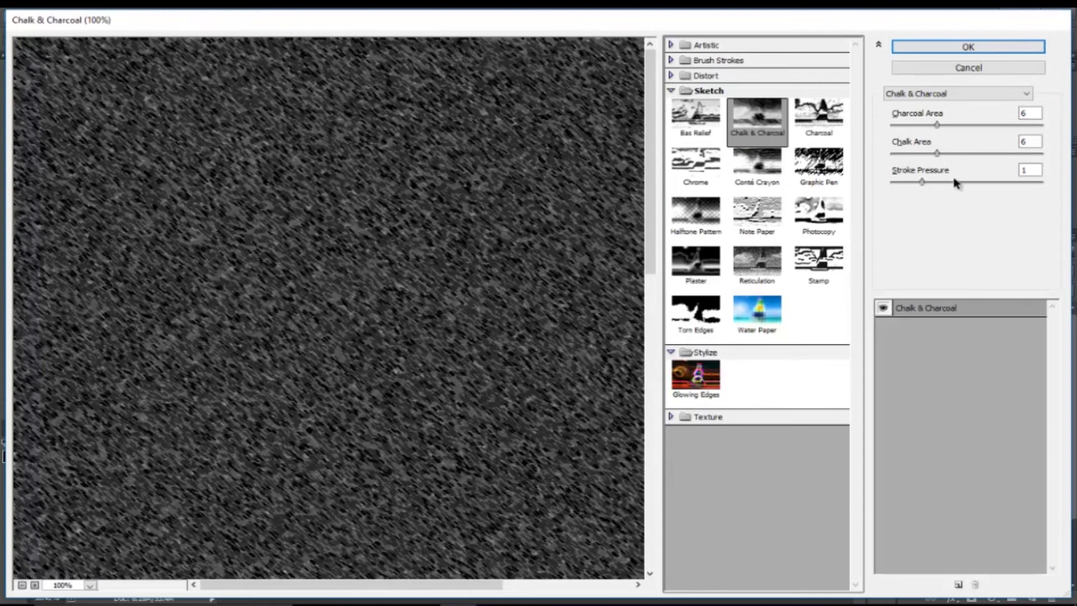
drag(955, 182, 1004, 182)
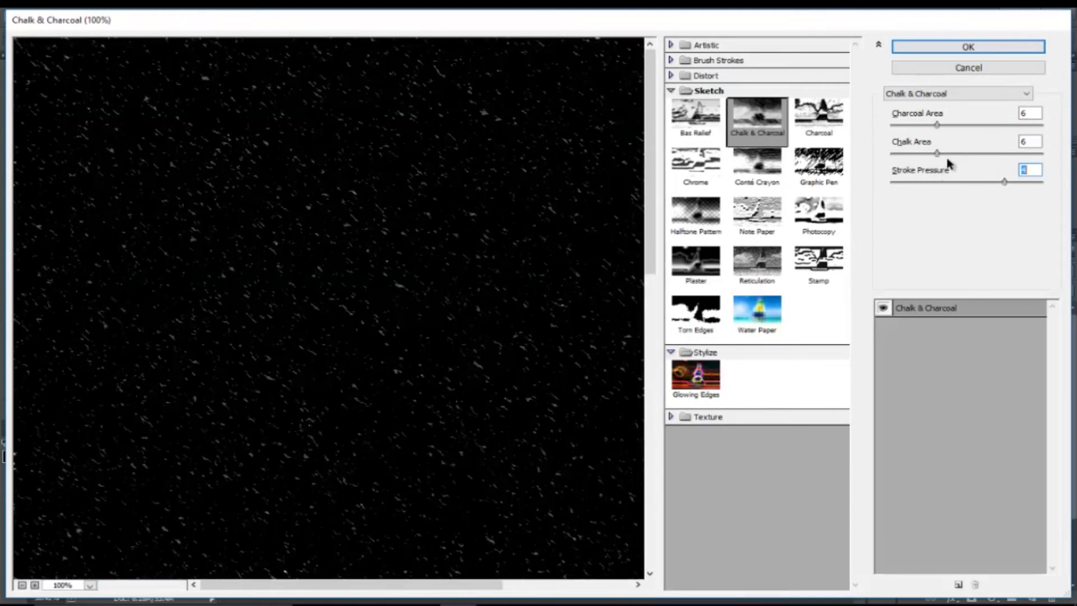
key(shift+Tab)
key(Down)
mouse_move(955, 124)
mouse_down()
mouse_move(1030, 126)
mouse_move(1059, 150)
mouse_up()
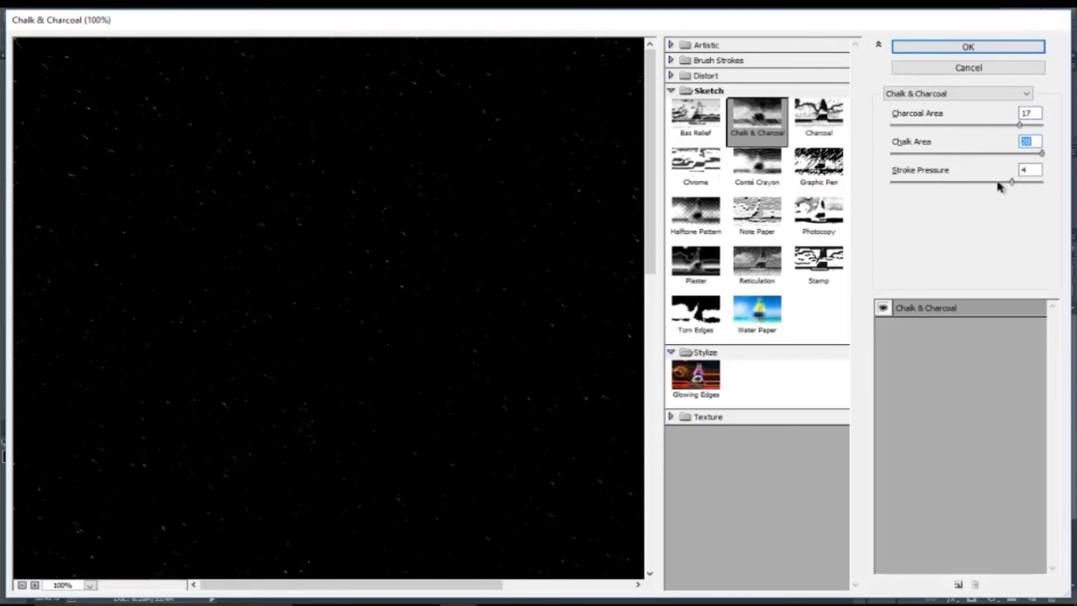
drag(1011, 183, 984, 183)
mouse_move(1019, 125)
mouse_down()
mouse_move(1042, 125)
mouse_move(1012, 126)
mouse_up()
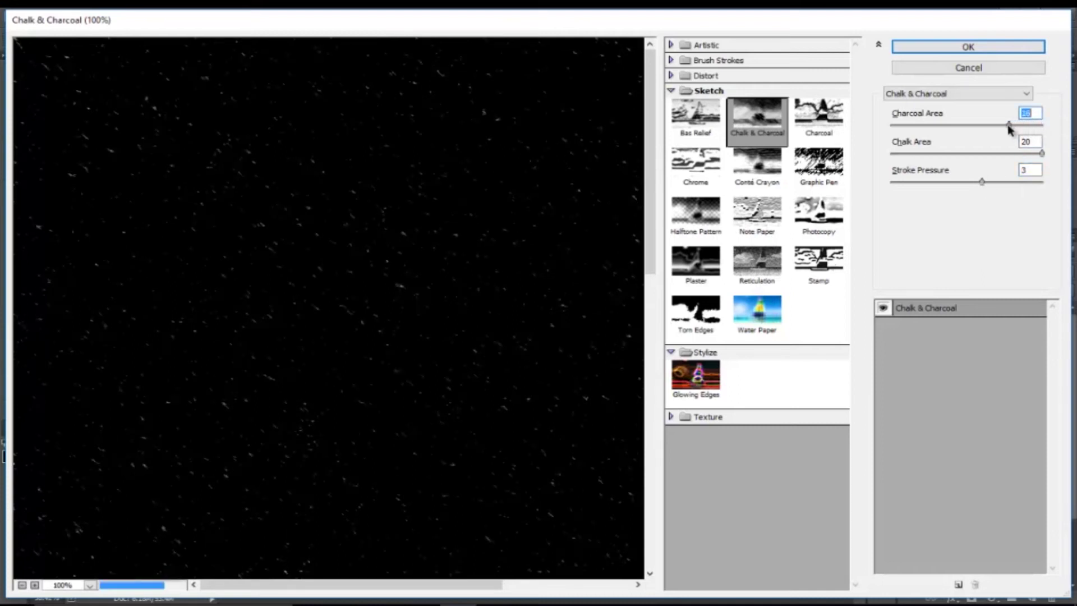
click(968, 47)
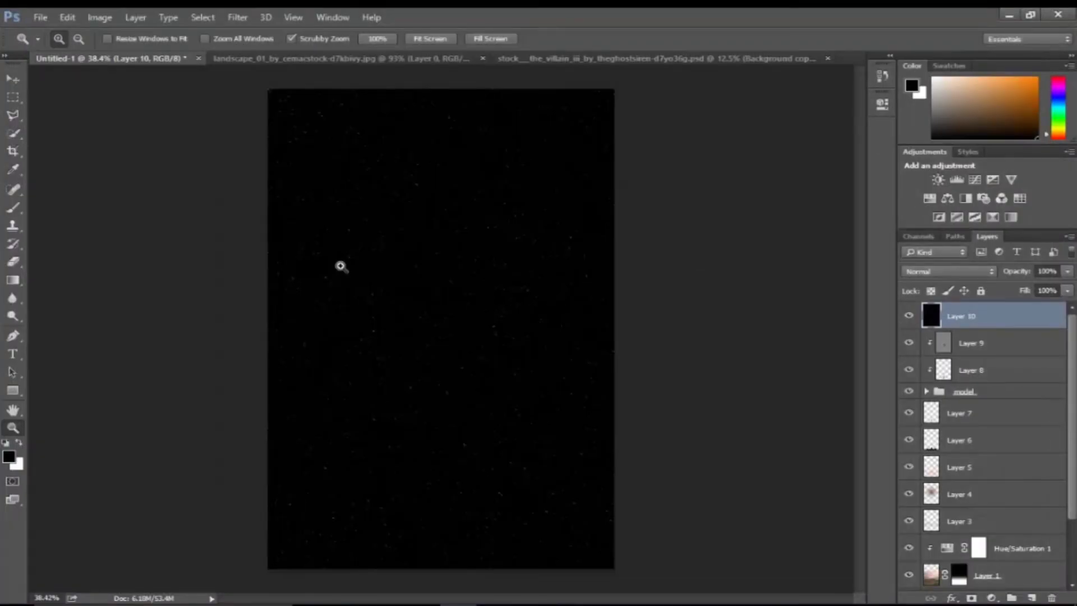
Flip Layer 10 horizontally with Free Transform
click(67, 18)
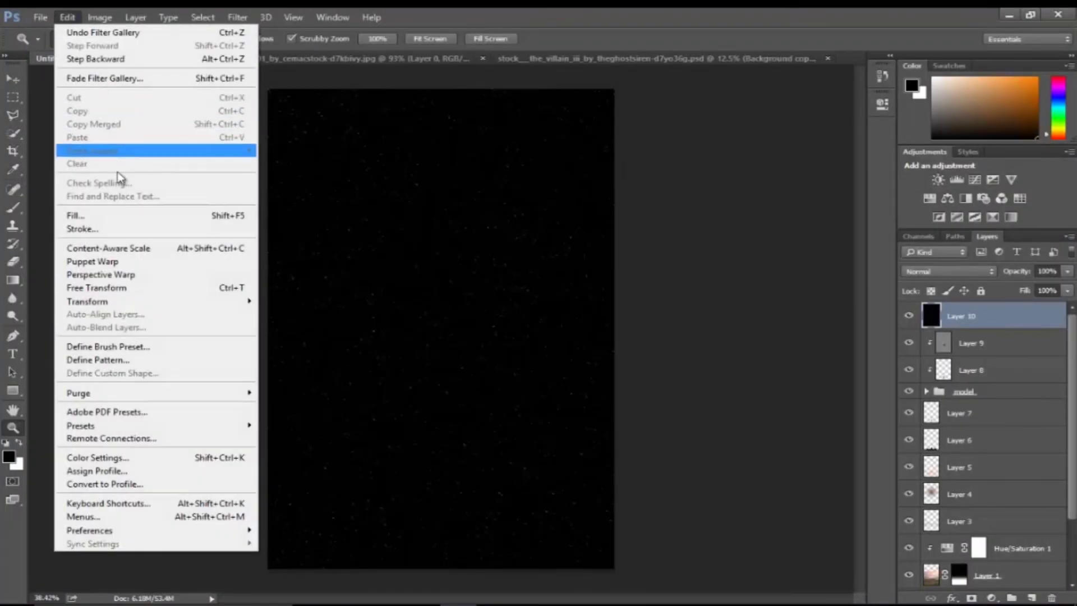
click(96, 288)
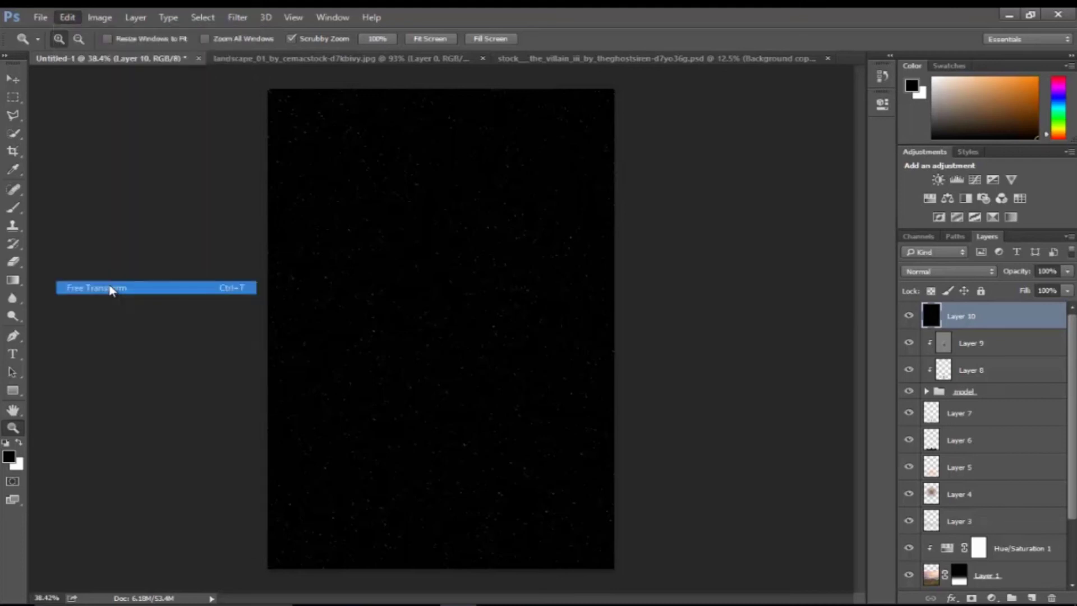
right_click(488, 227)
click(581, 397)
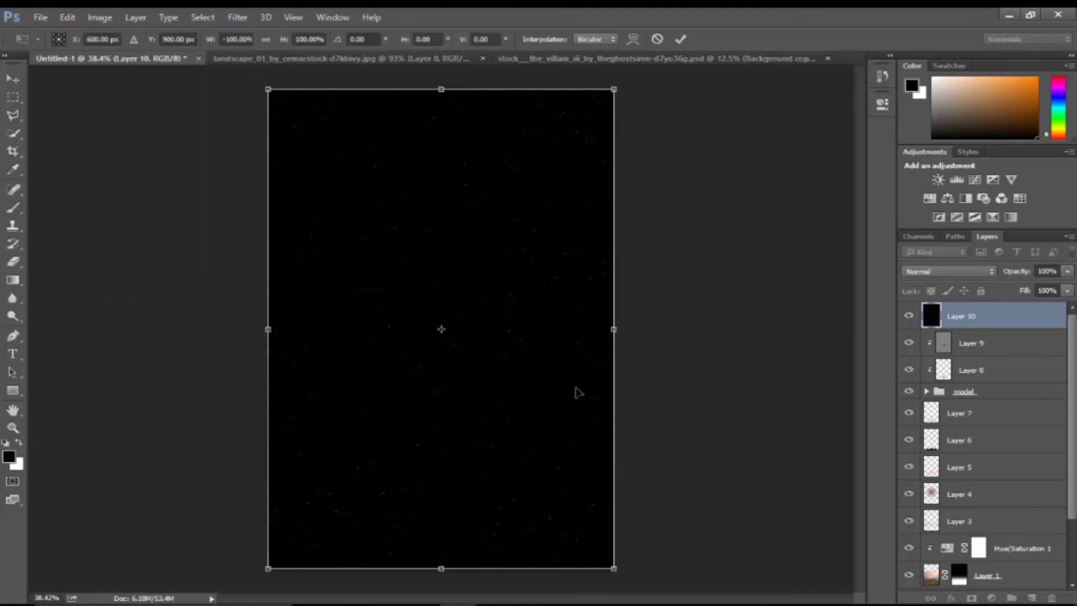
click(680, 39)
Set up a Motion Blur at a diagonal angle of about 56–60° with 17-pixel distance
click(237, 17)
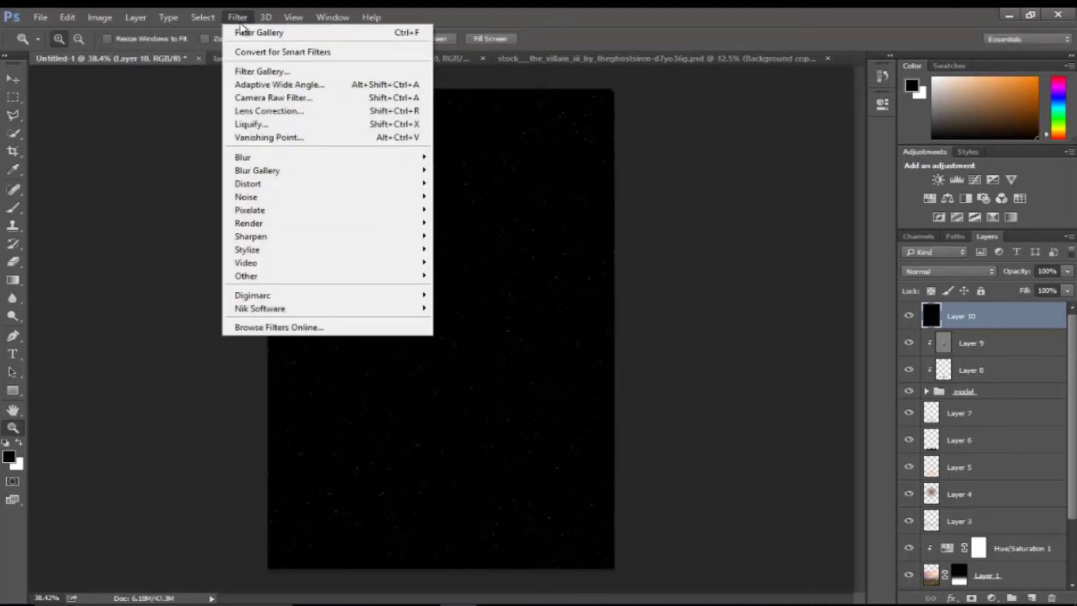
mouse_move(242, 157)
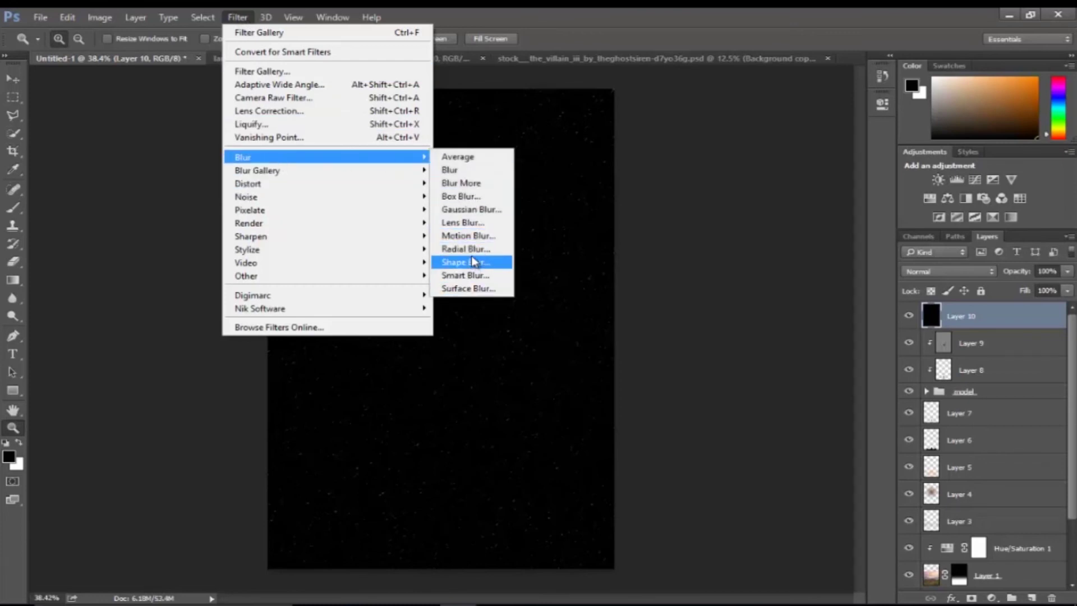
click(474, 235)
drag(541, 329, 539, 331)
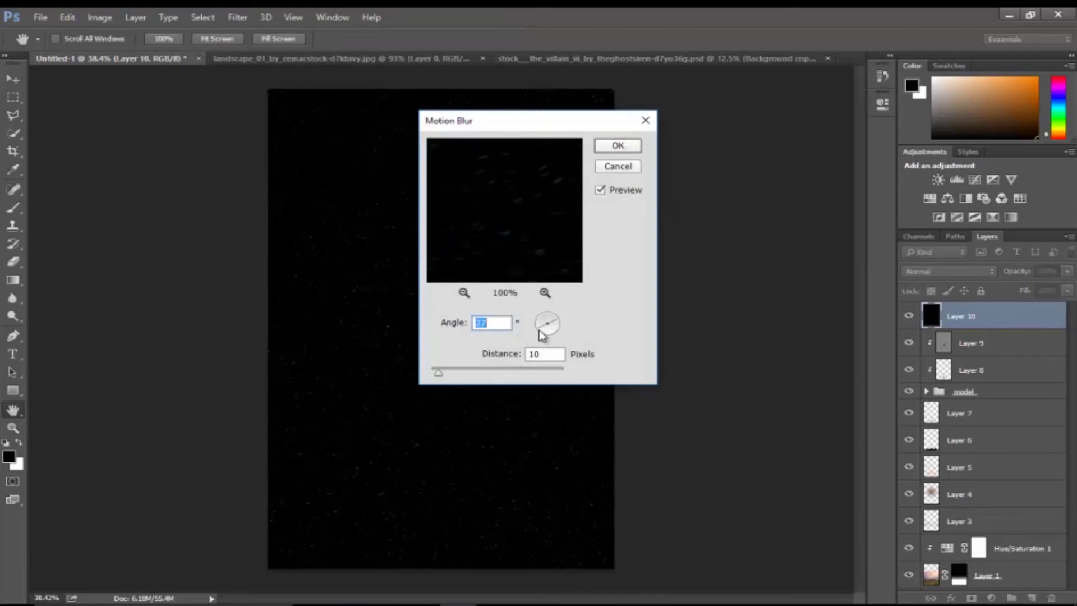
drag(541, 332, 526, 336)
drag(539, 335, 547, 321)
drag(440, 373, 445, 376)
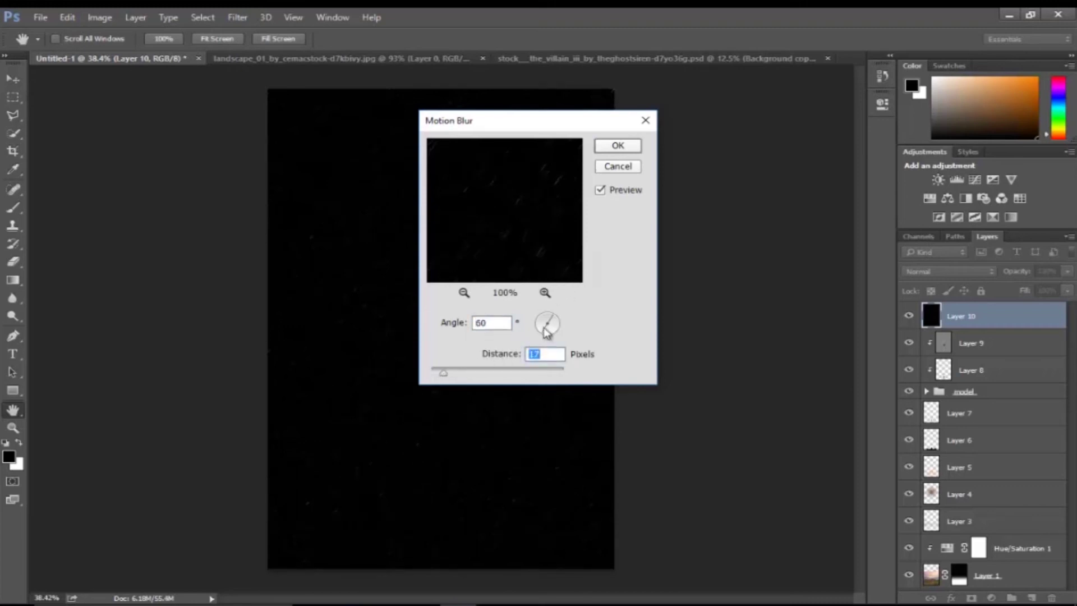
key(Tab)
Apply the motion blur, blend Layer 10 as Screen to reveal faint rain, and add empty Layer 11
click(615, 149)
click(969, 272)
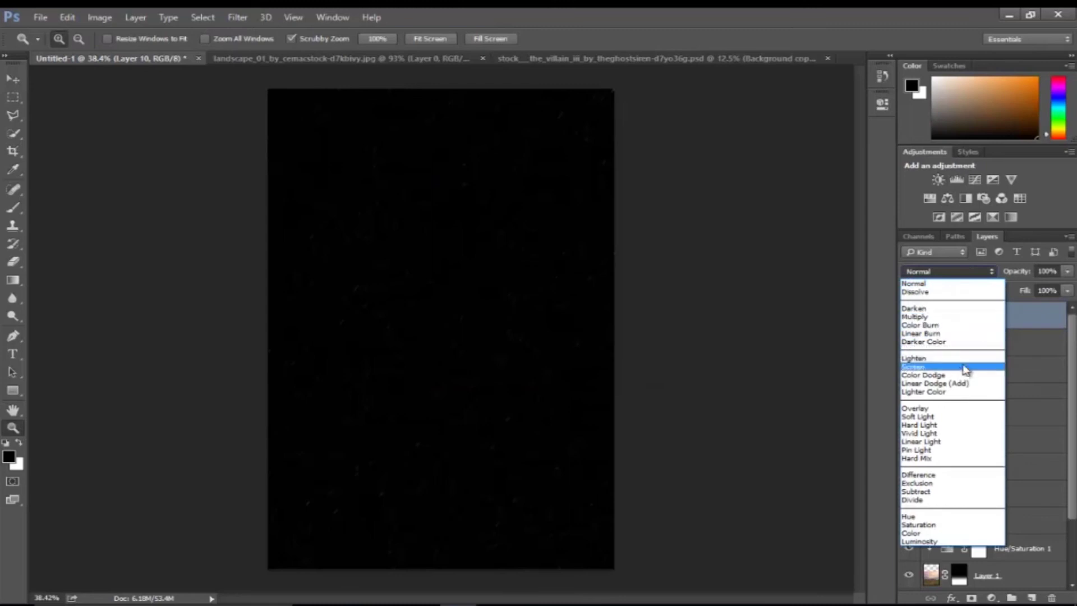
click(929, 366)
mouse_move(530, 248)
mouse_down()
mouse_move(596, 252)
mouse_move(517, 248)
mouse_move(551, 262)
mouse_move(540, 258)
mouse_up()
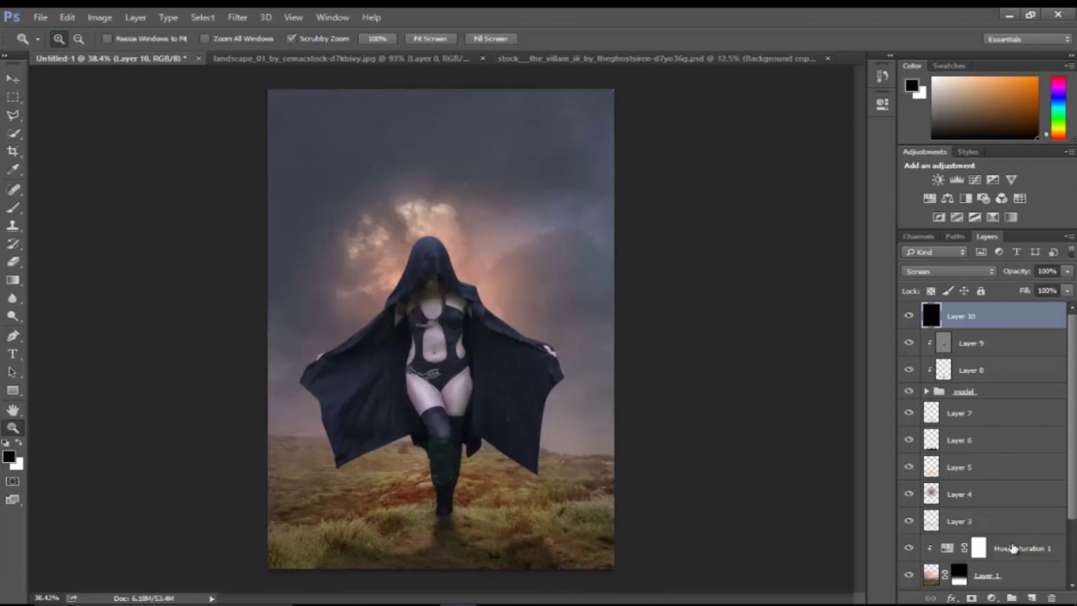
click(1029, 598)
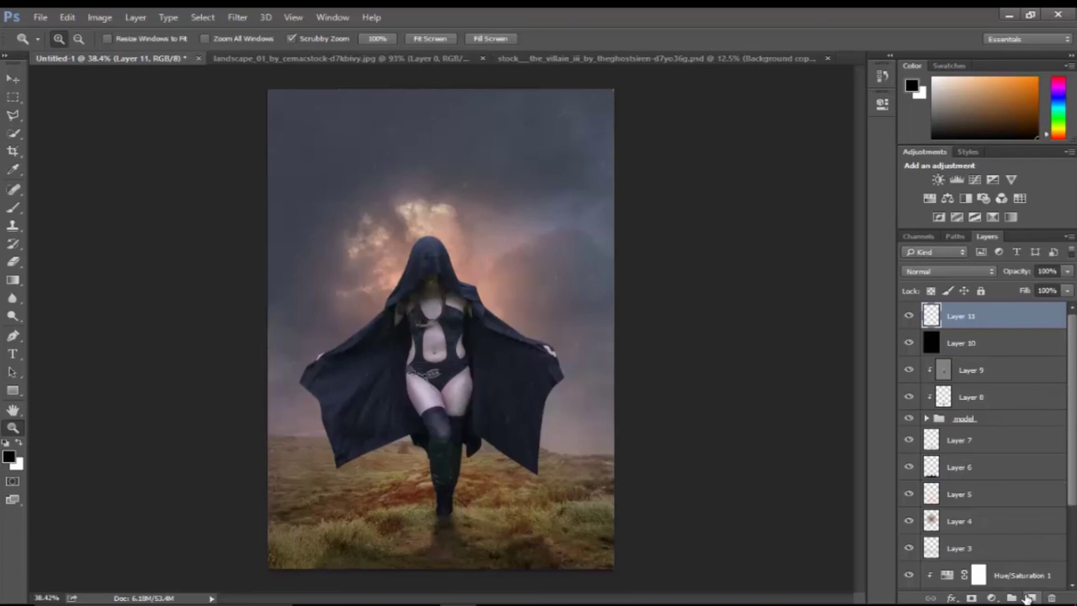
Fill Layer 11 with black and cover it with heavy Add Noise
key(alt+BackSpace)
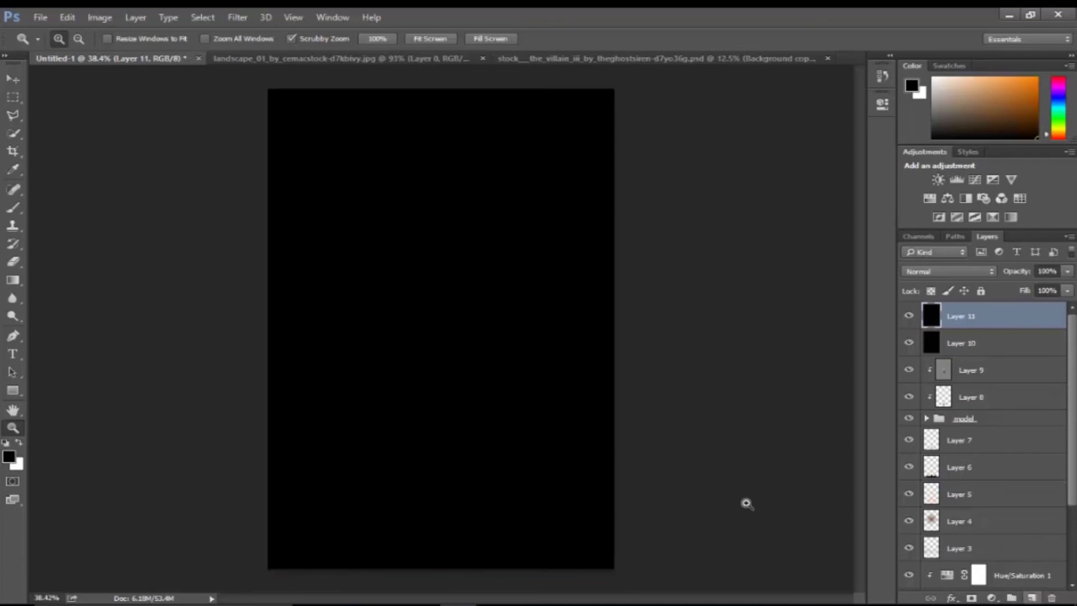
click(237, 17)
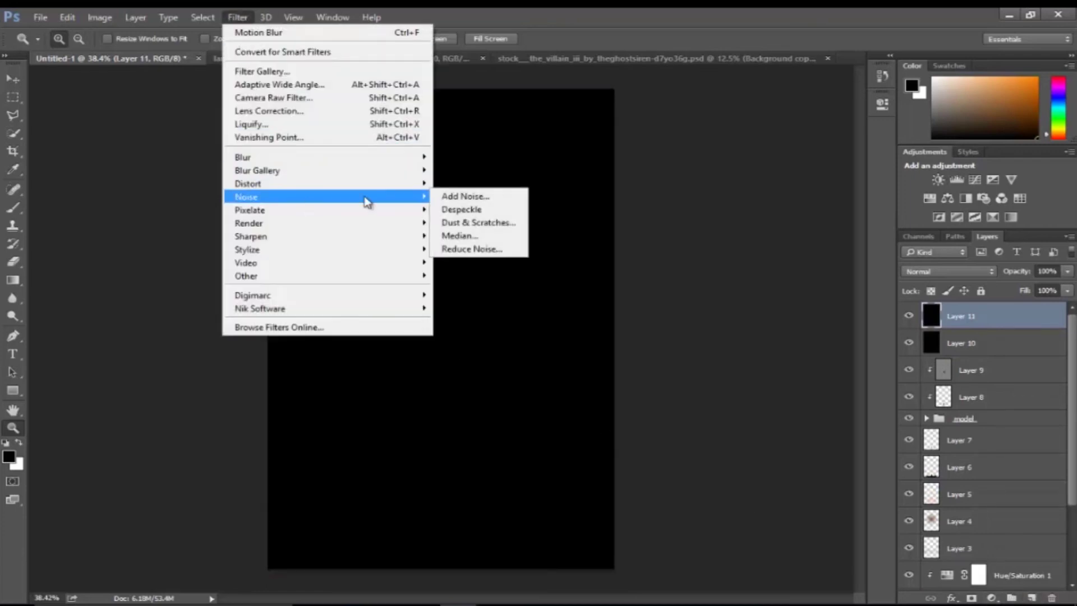
click(468, 196)
drag(524, 324, 535, 324)
click(617, 133)
key(z)
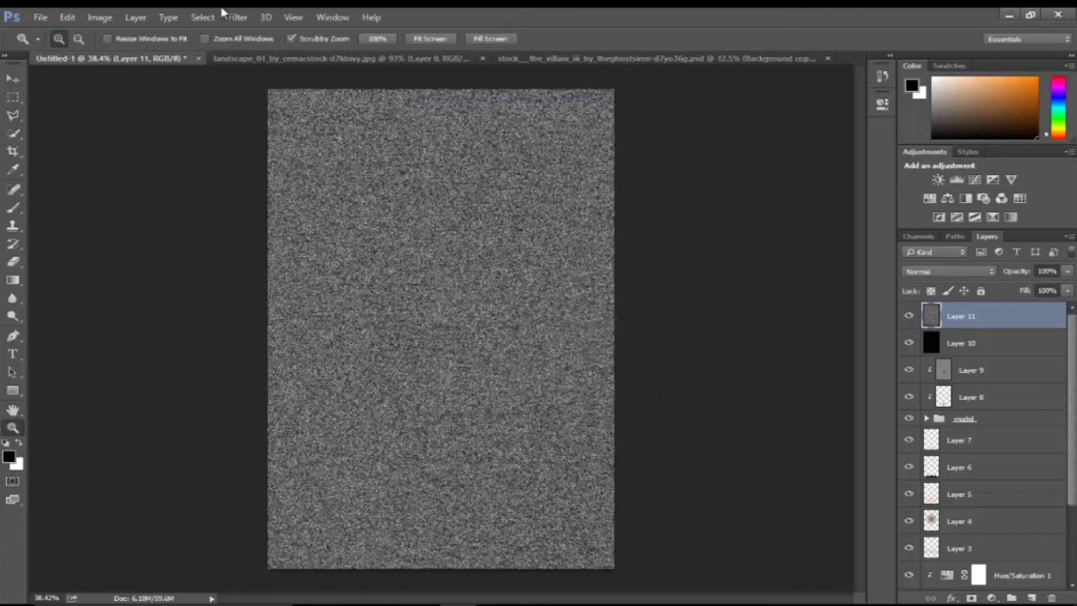
Apply Artistic > Dry Brush with Brush Detail 0, a small brush size, and adjusted texture
click(227, 14)
click(278, 71)
click(705, 85)
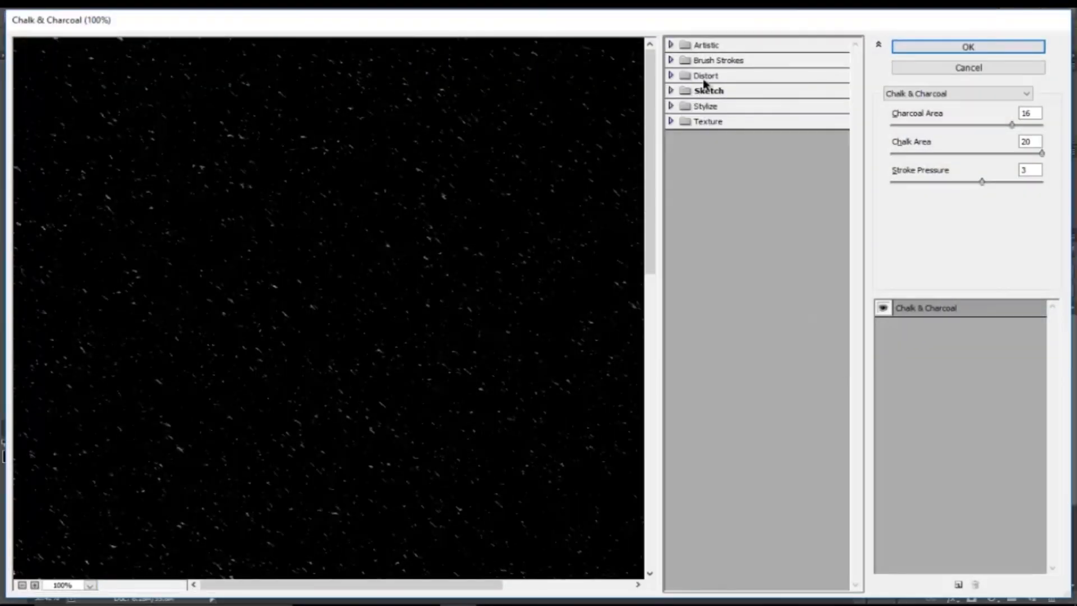
click(710, 46)
click(819, 76)
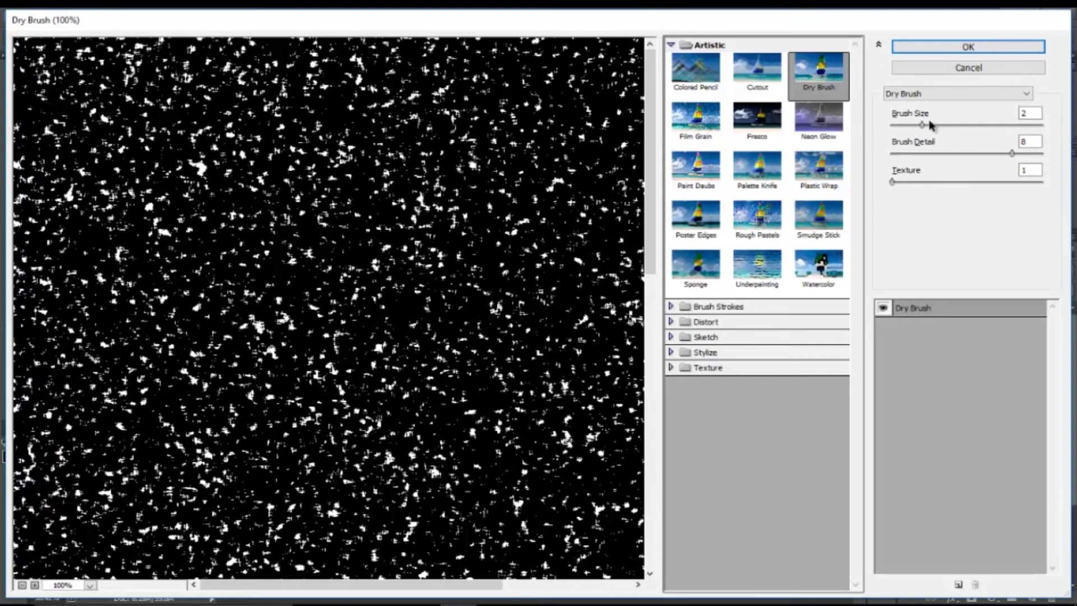
drag(952, 124, 978, 125)
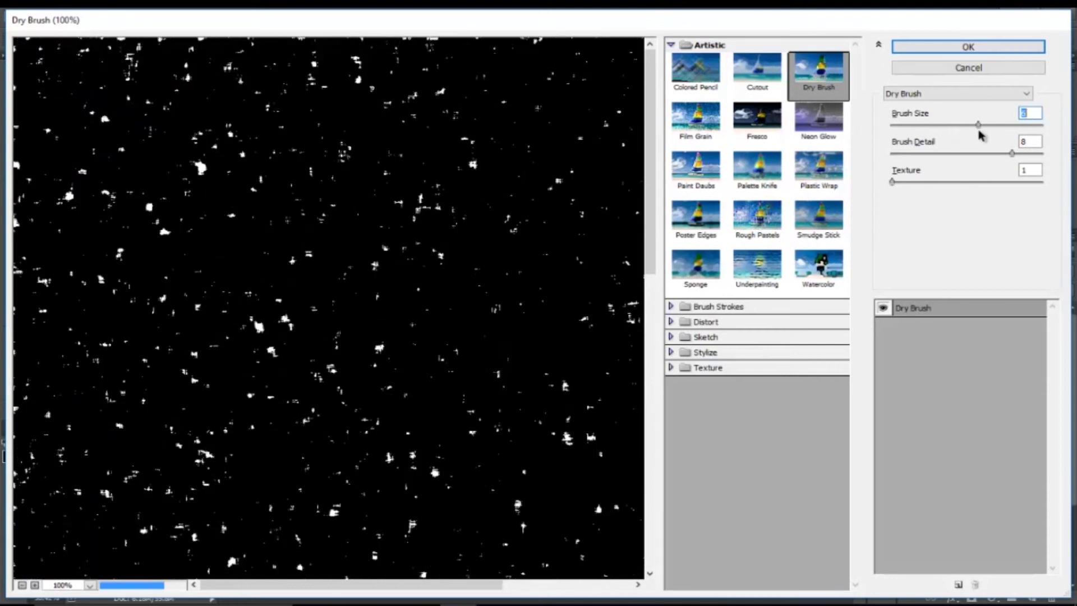
mouse_move(926, 181)
mouse_down()
mouse_move(957, 180)
mouse_move(853, 189)
mouse_up()
mouse_move(1011, 155)
mouse_down()
mouse_move(1041, 151)
mouse_move(880, 171)
mouse_up()
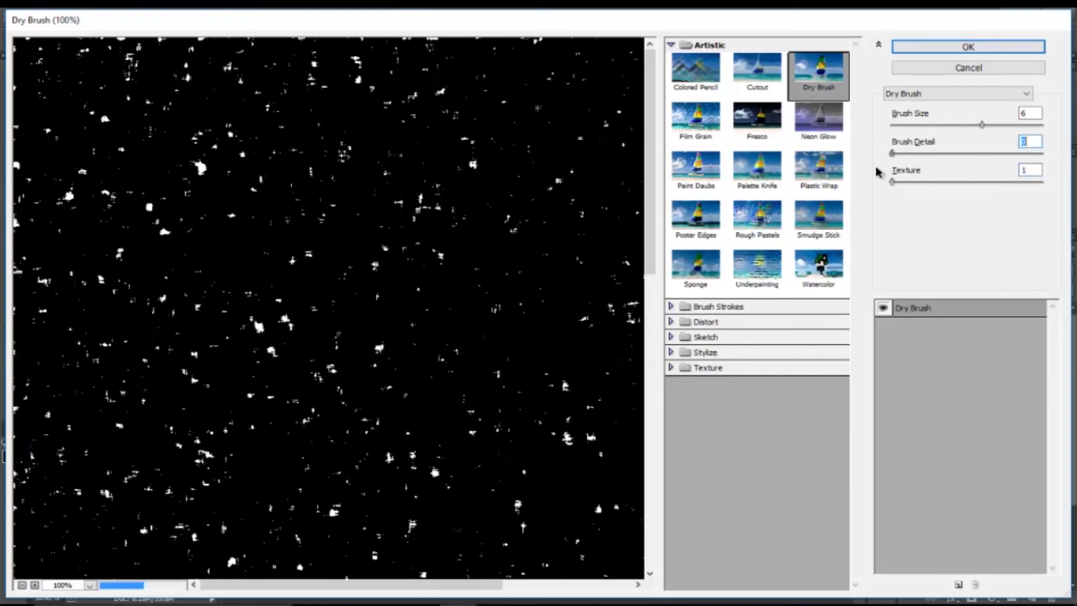
drag(982, 124, 988, 125)
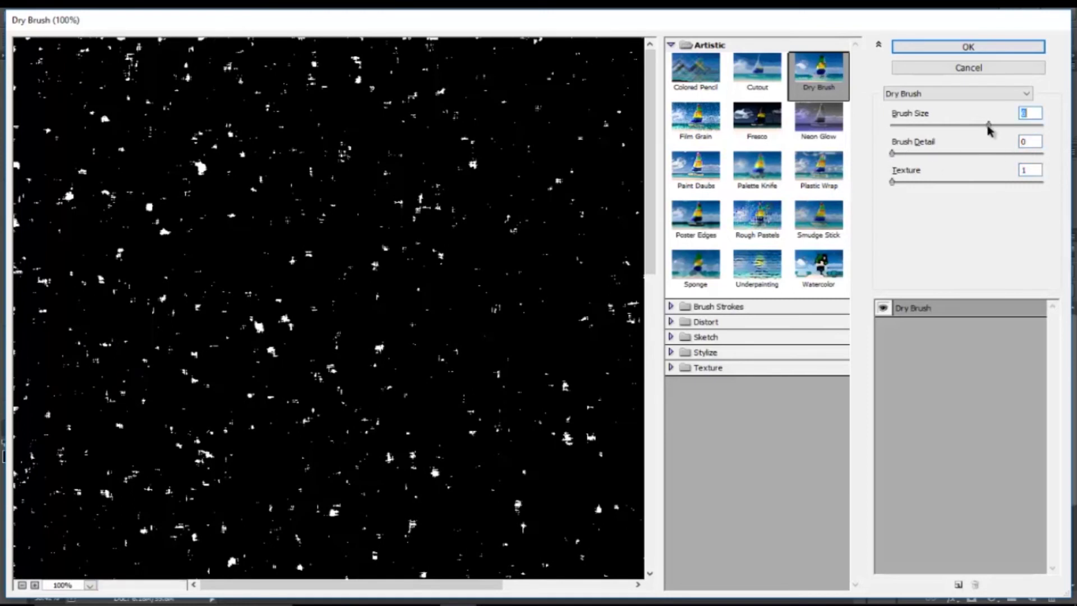
click(973, 48)
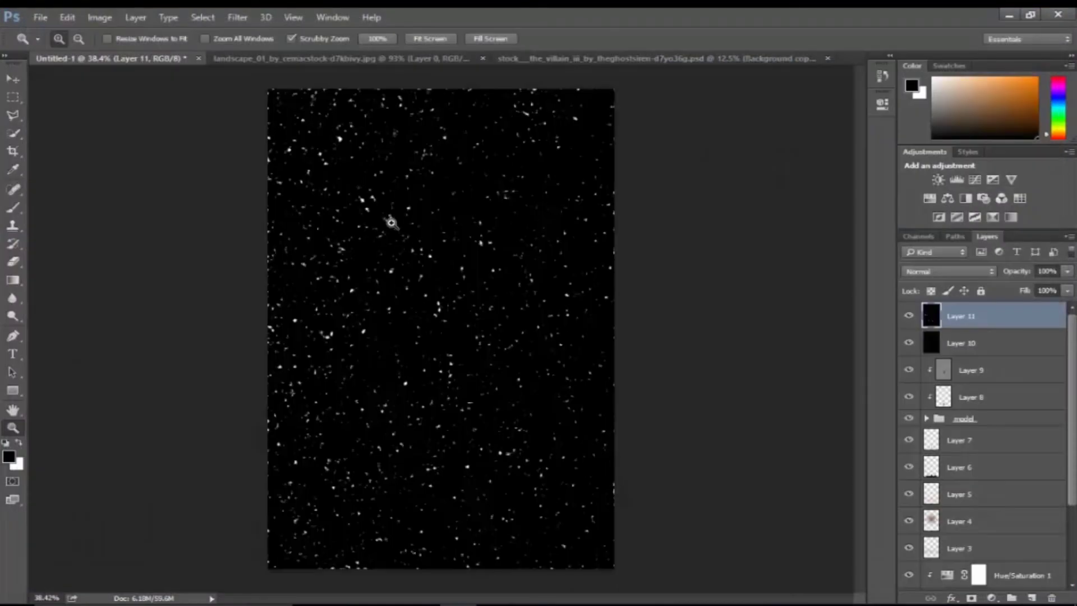
Skip Gaussian Blur, motion-blur the speckles instead, and set Layer 11 to Screen blending
click(237, 17)
mouse_move(244, 157)
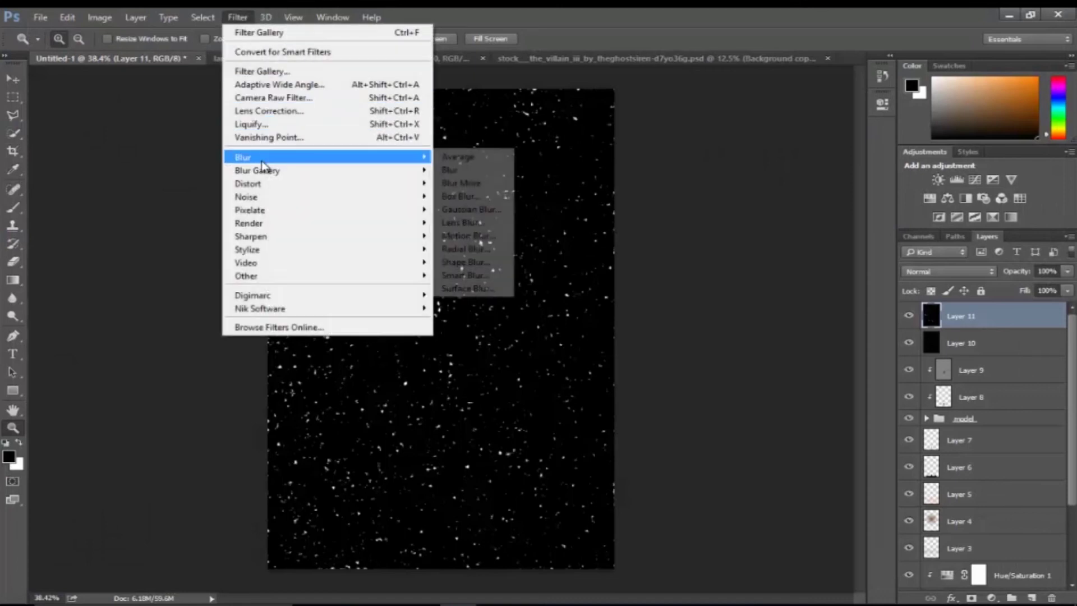
click(487, 209)
drag(476, 348, 474, 347)
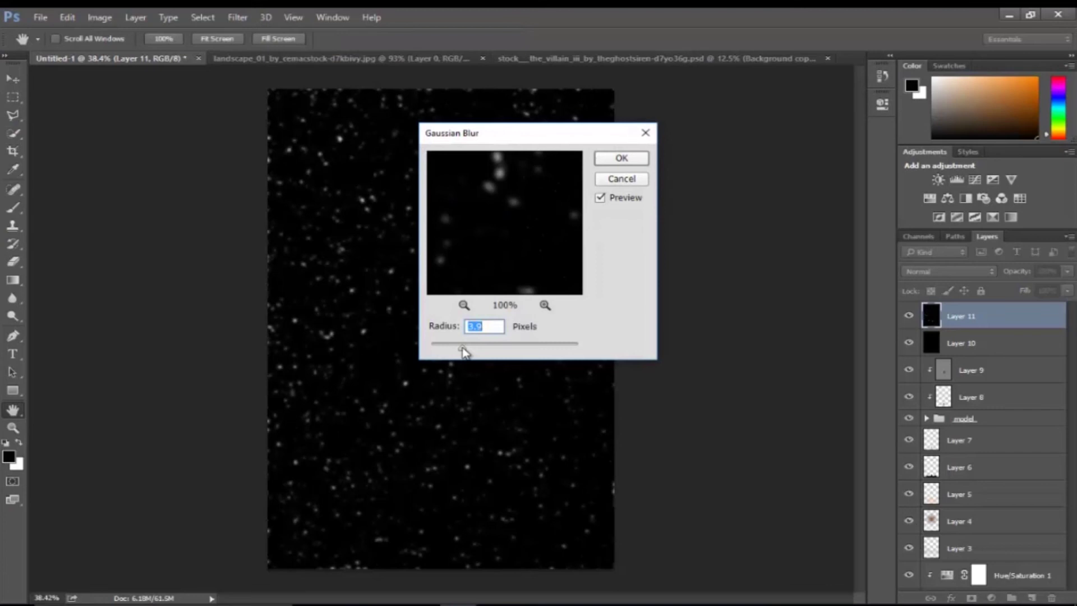
click(622, 179)
key(z)
click(237, 17)
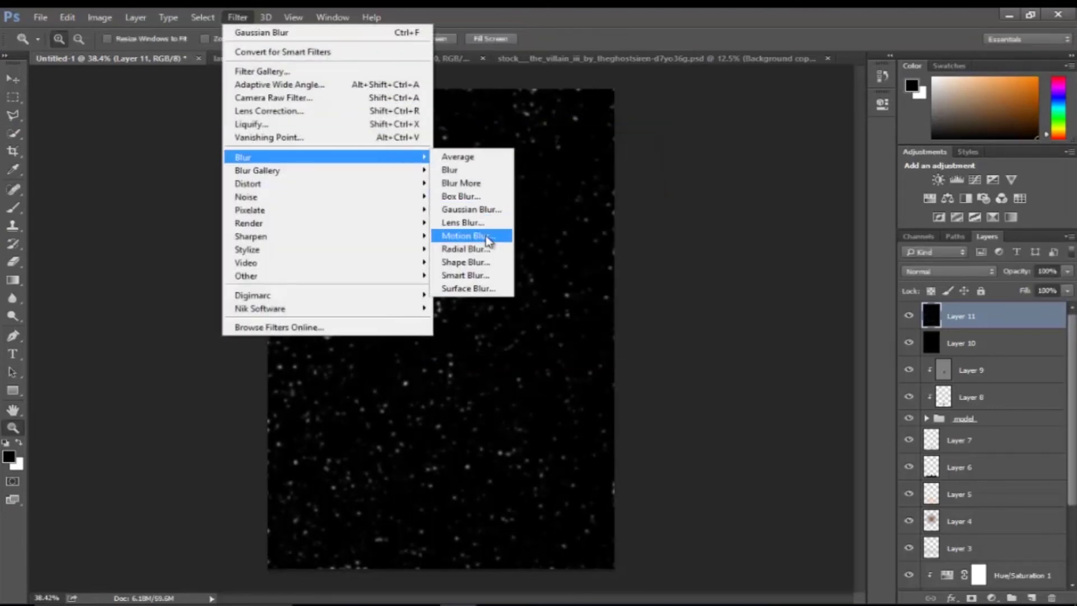
mouse_move(242, 157)
click(480, 232)
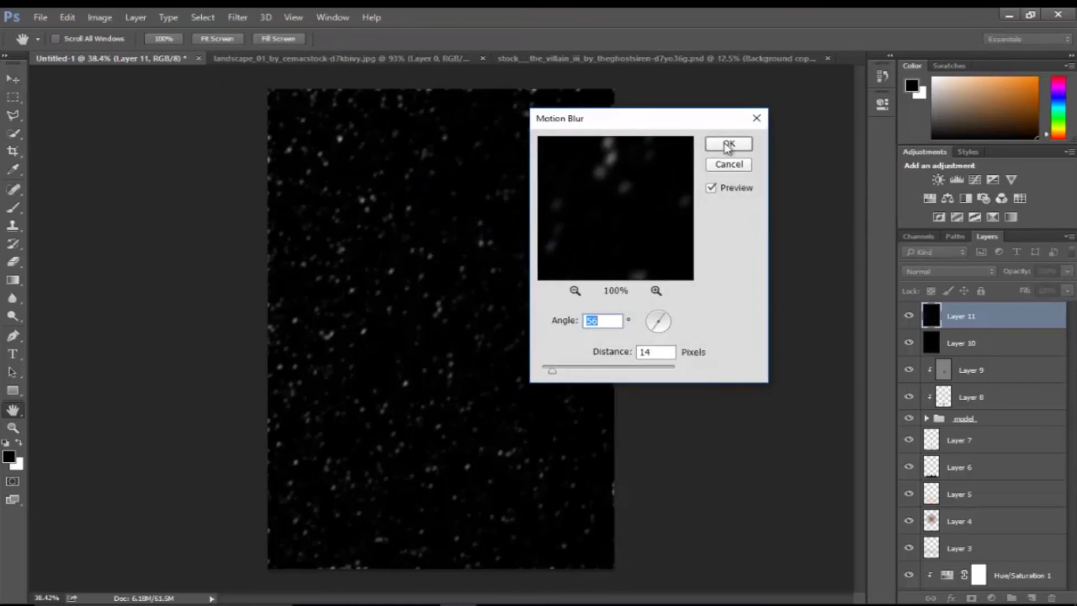
click(726, 143)
click(948, 271)
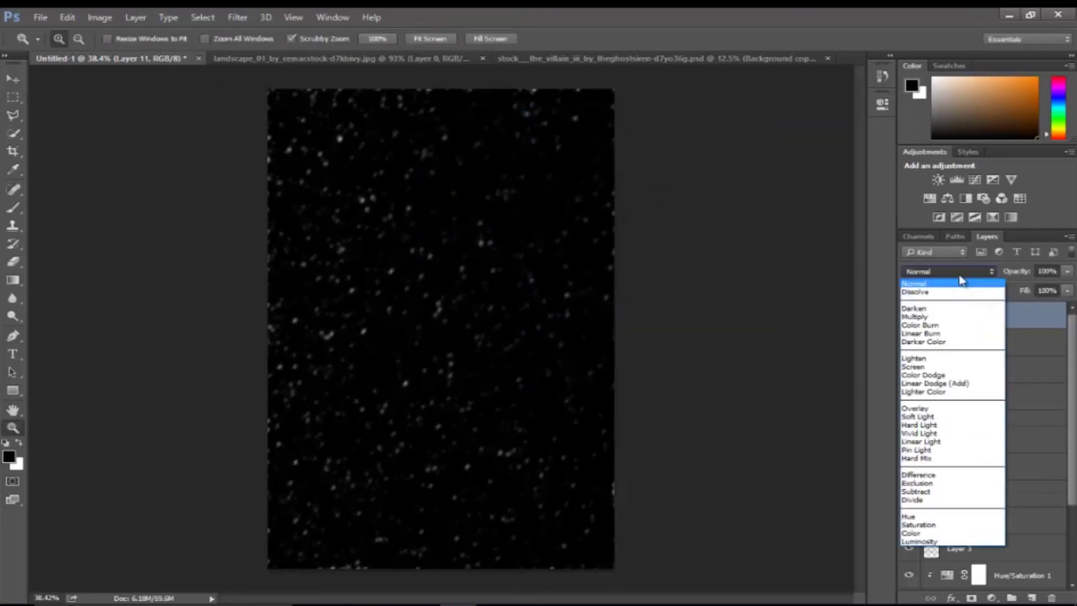
click(940, 365)
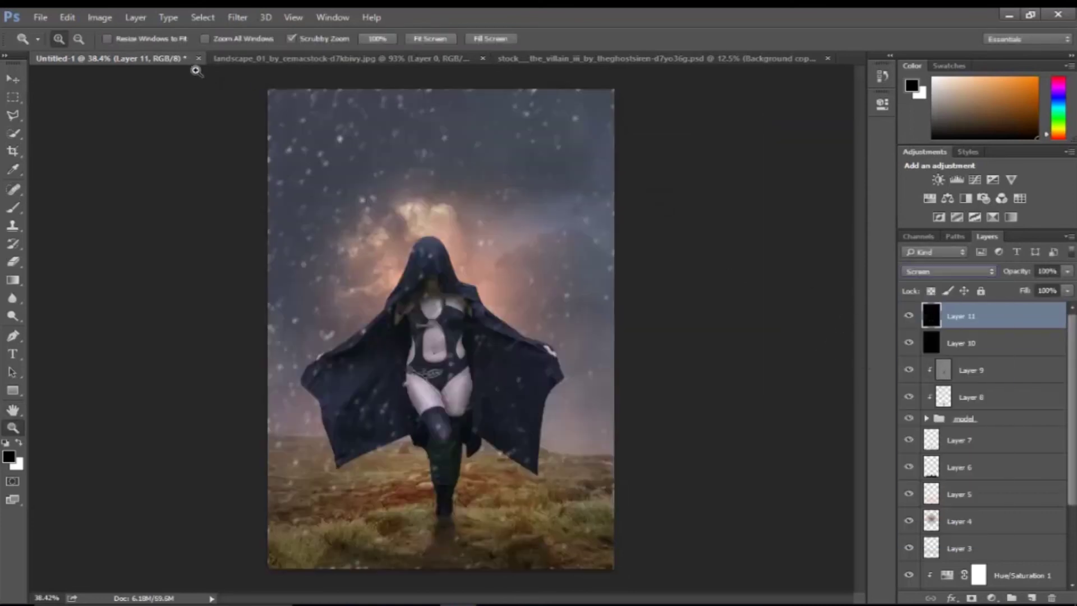
Enlarge the rain layer past the canvas edges and motion-blur it again at 32 pixels
key(ctrl+t)
drag(615, 89, 666, 45)
click(676, 35)
click(237, 18)
mouse_move(244, 157)
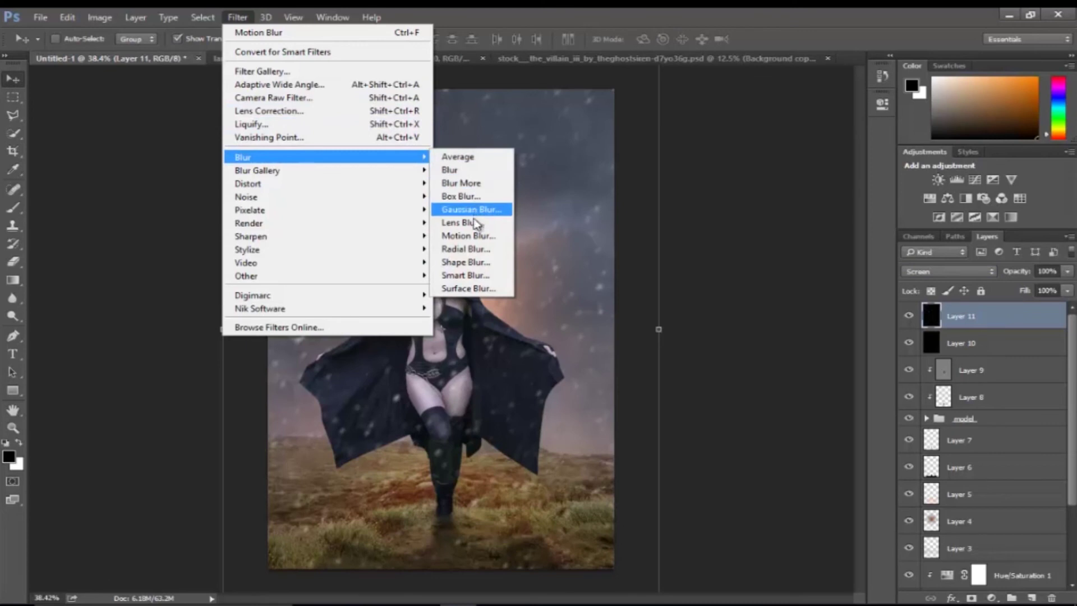
click(468, 235)
drag(561, 368, 566, 368)
click(729, 145)
key(v)
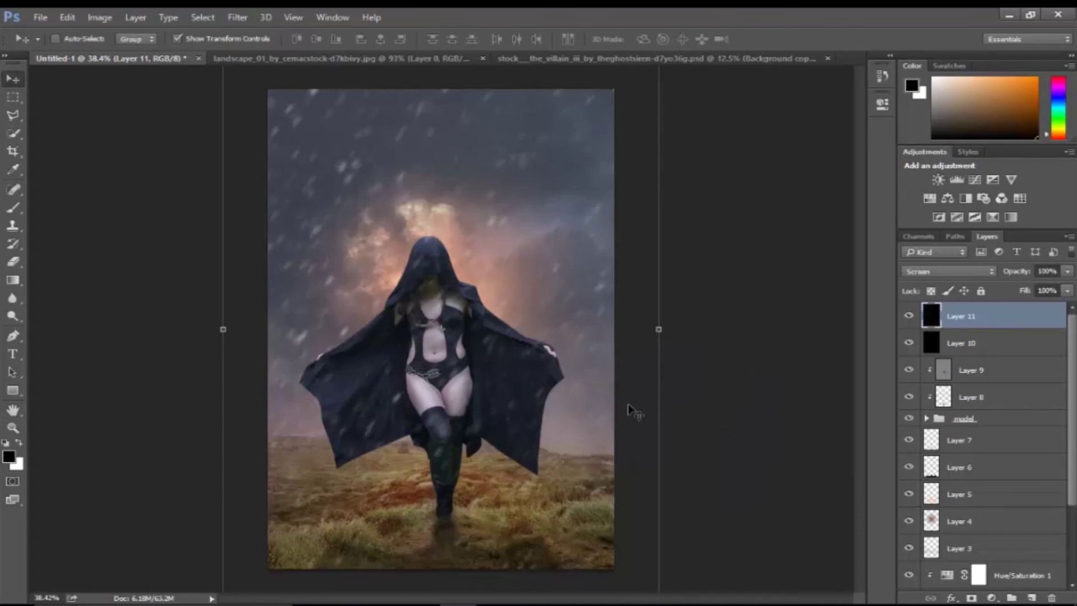
Set the rain layer's opacity to 76% and zoom the view out slightly
click(1067, 272)
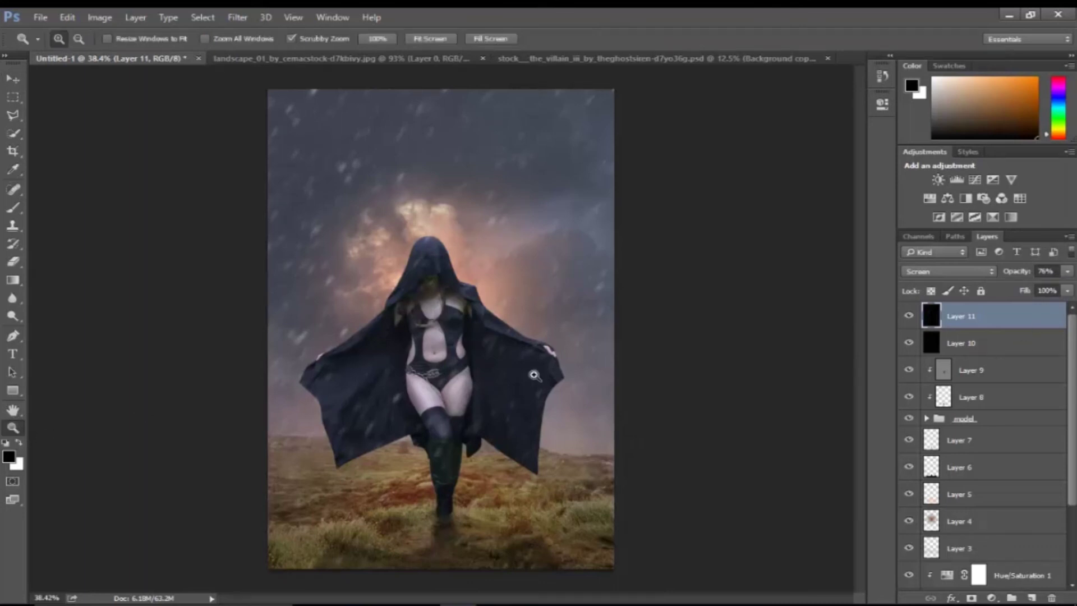
click(13, 428)
drag(530, 374, 527, 392)
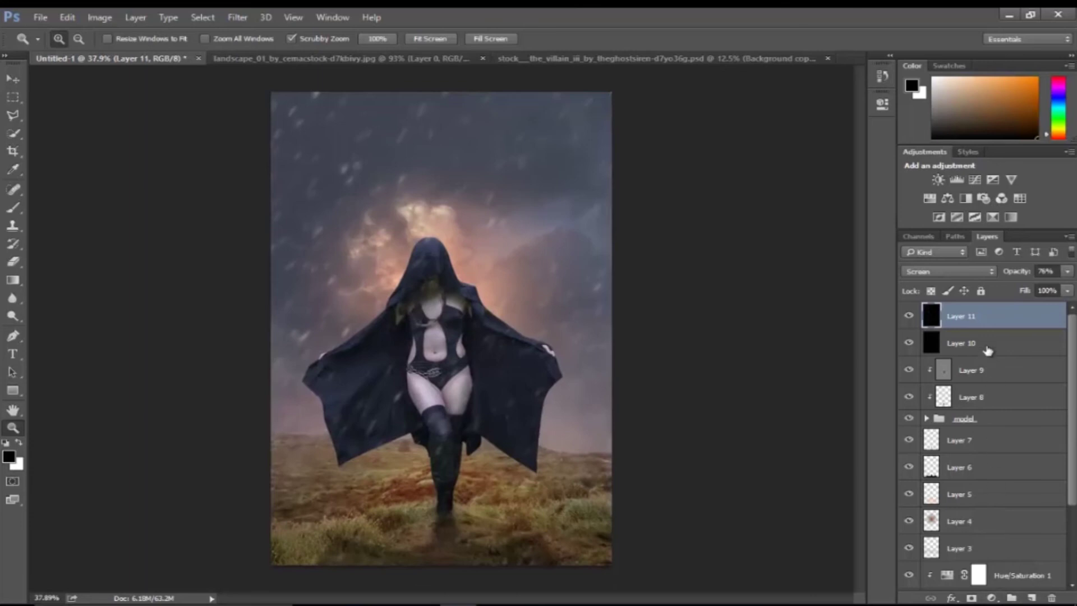
click(992, 597)
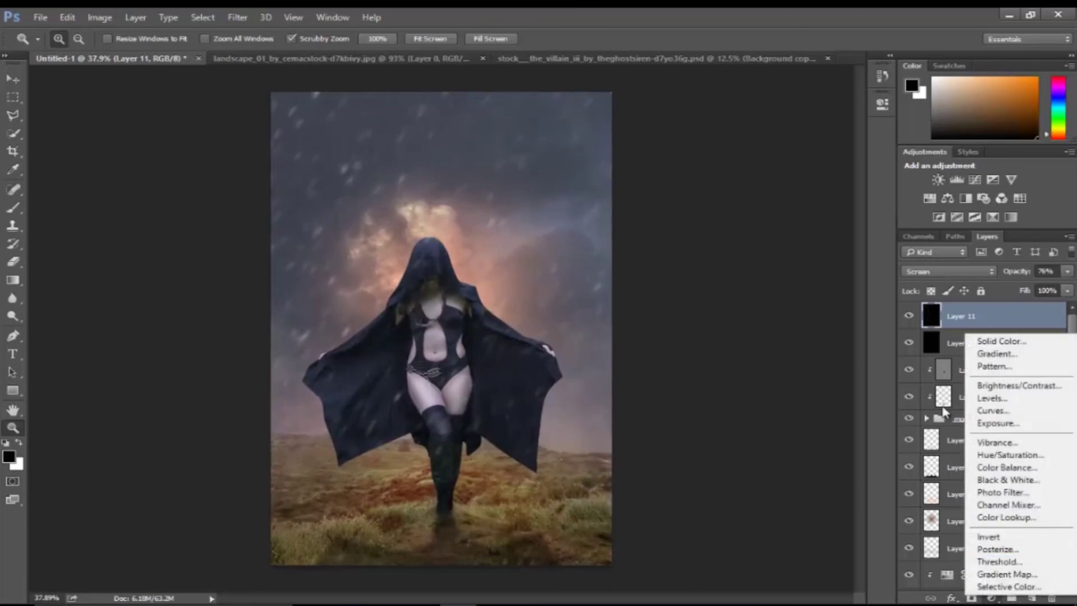
Add a warming Photo Filter adjustment layer with a Color Lookup layer above it
click(1010, 492)
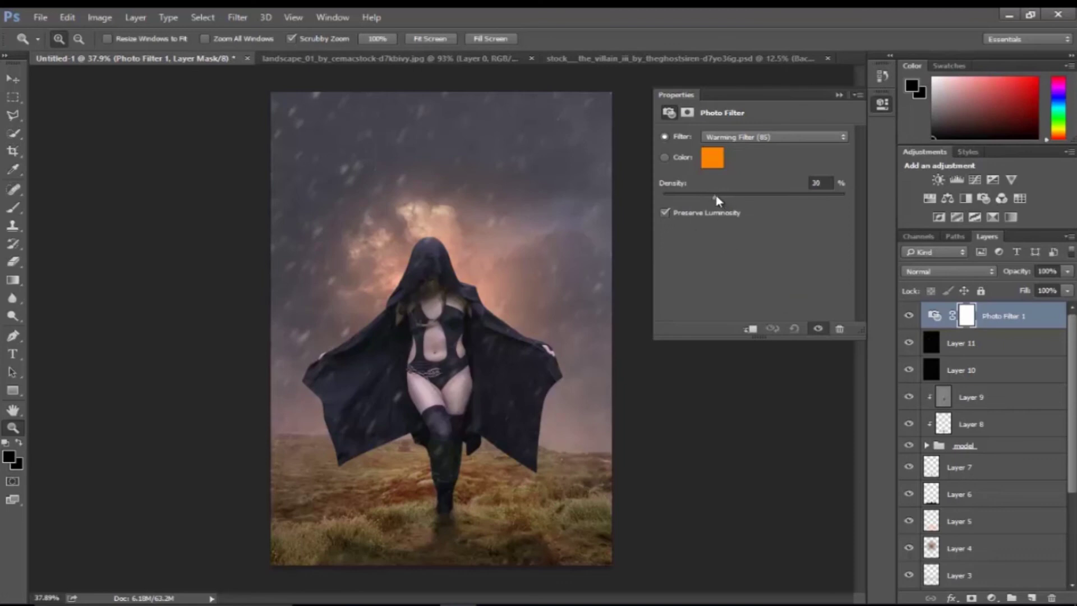
click(840, 95)
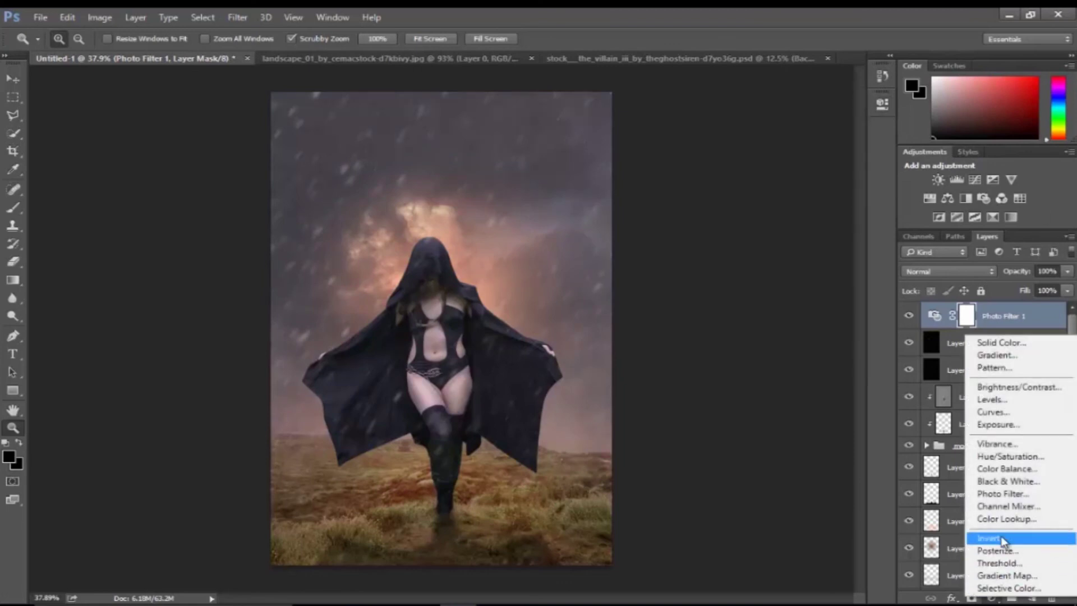
click(1004, 518)
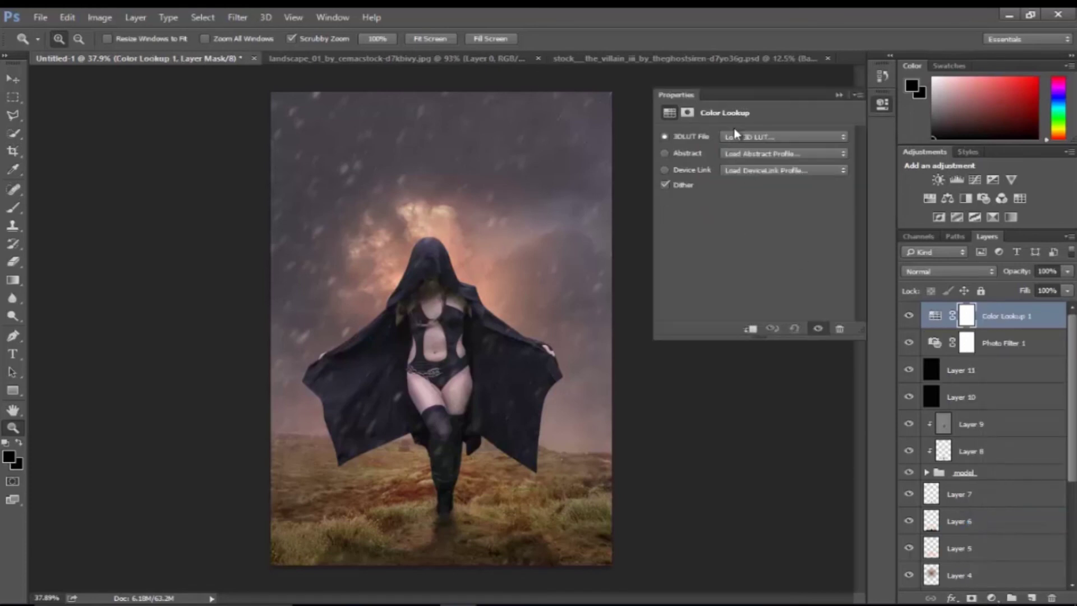
Preview the 3D LUTs and set Color Lookup to NightFromDay.CUBE
click(732, 135)
click(791, 503)
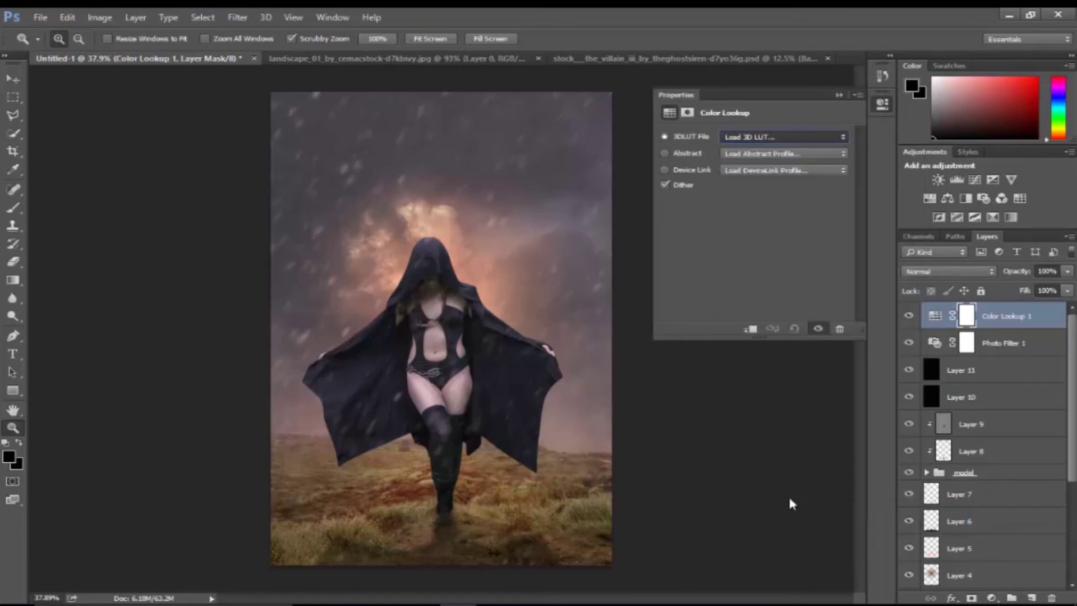
key(Up)
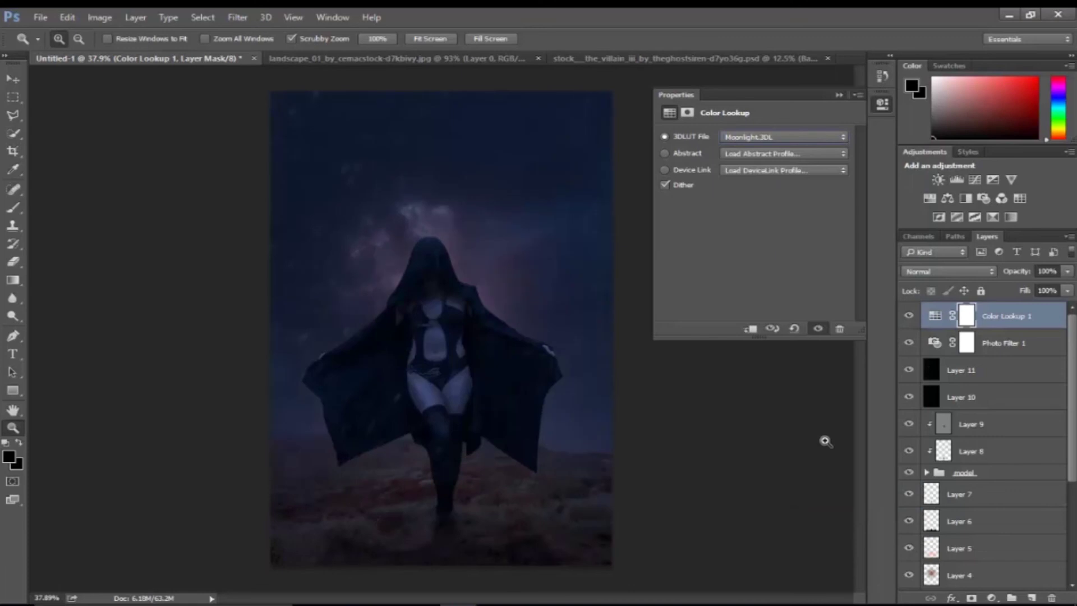
key(Down)
key(Up)
key(Down)
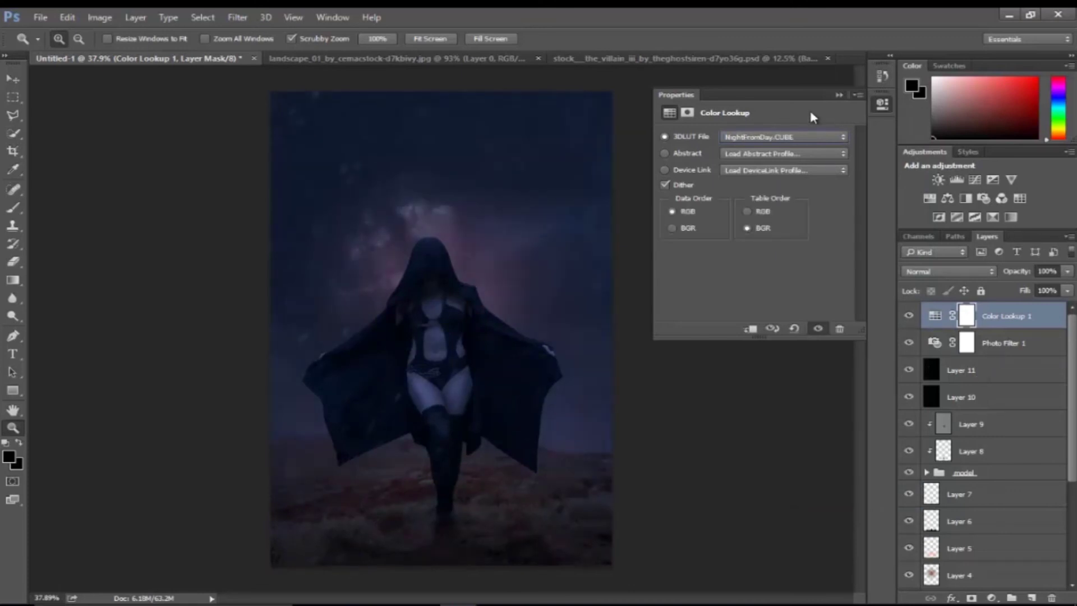
click(838, 95)
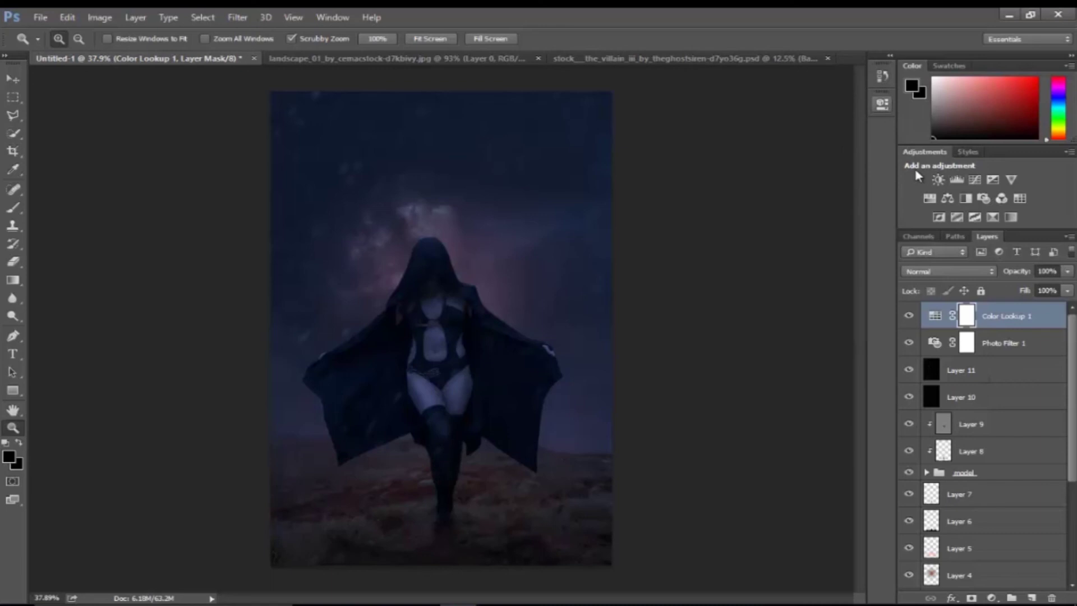
Draw a radial gradient on the Color Lookup mask outward from the figure
click(12, 279)
drag(429, 341, 524, 572)
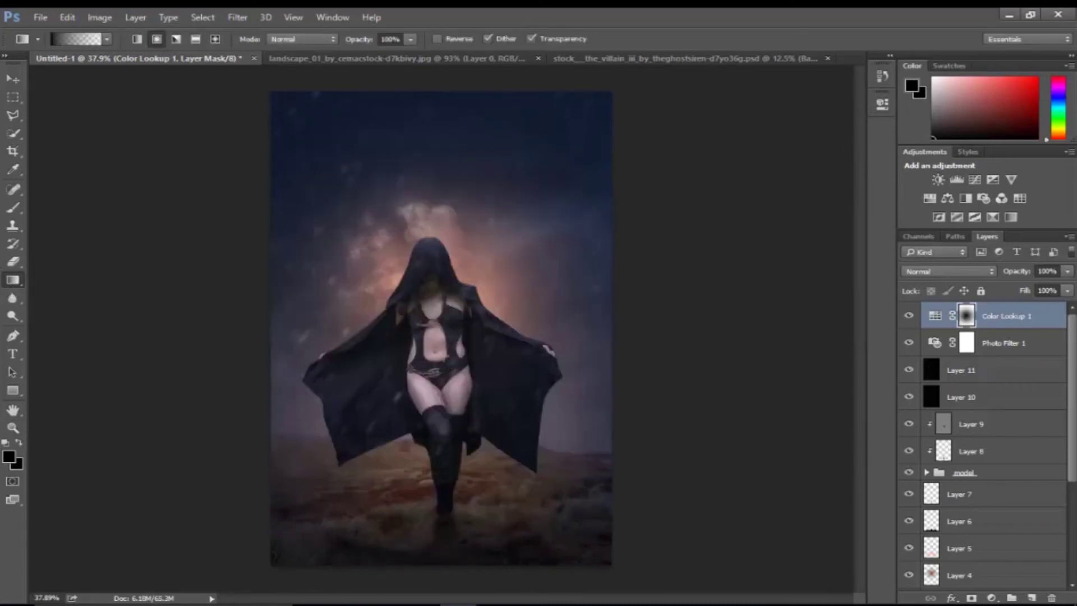
drag(445, 362, 515, 530)
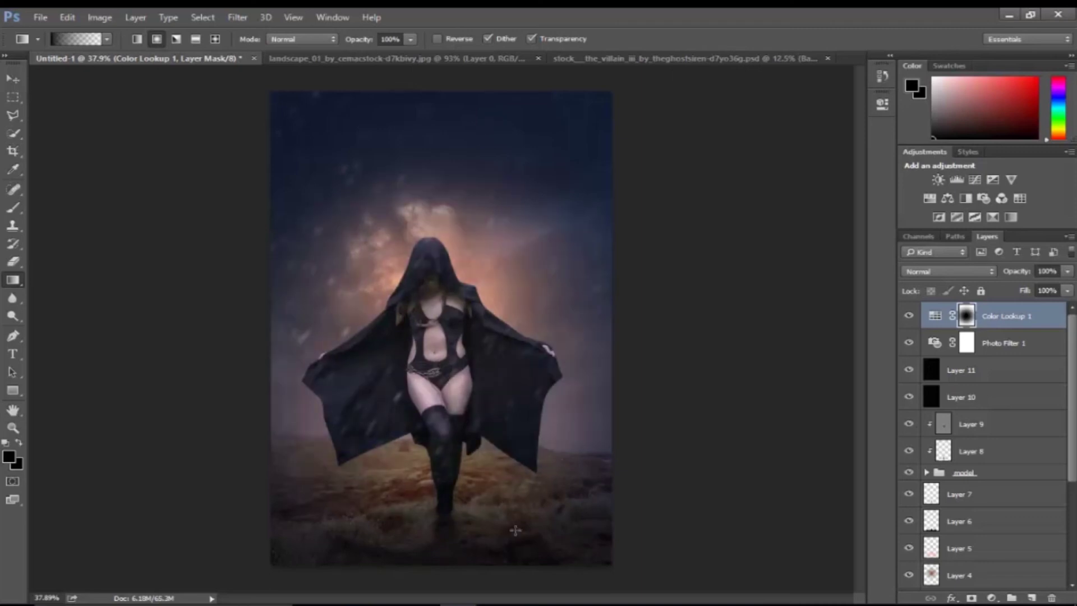
click(443, 445)
drag(445, 403, 496, 565)
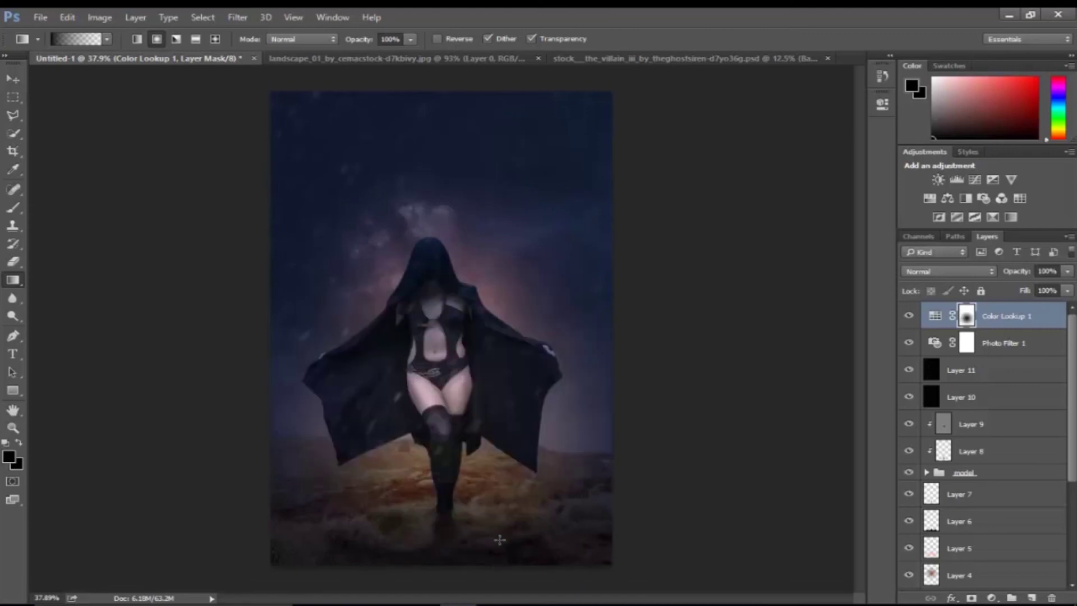
click(459, 392)
drag(441, 365, 524, 572)
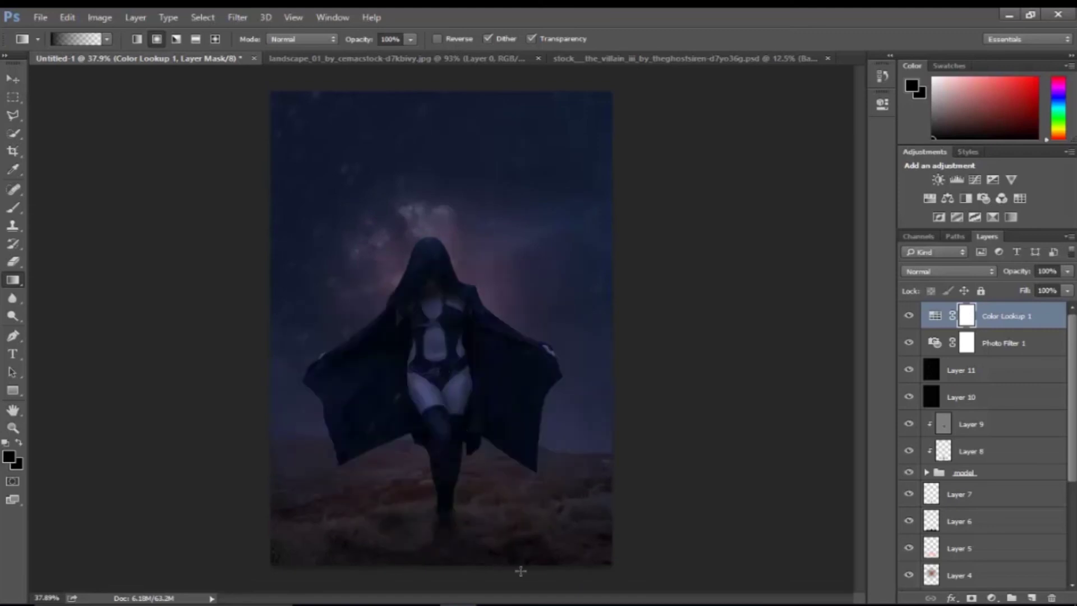
Free Transform the gradient mask to enlarge it and shift the glow slightly upward
key(ctrl+t)
drag(612, 144, 647, 110)
mouse_move(594, 294)
mouse_down()
mouse_move(595, 279)
mouse_move(592, 292)
mouse_up()
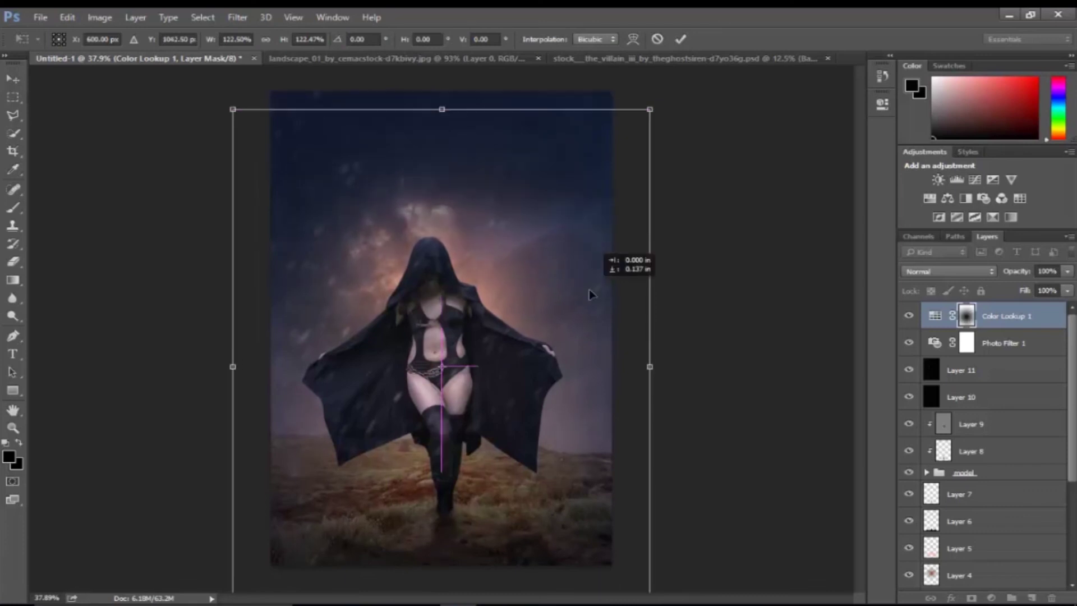
Narrow the transformed gradient mask slightly and commit it, comparing with and without the grade
click(680, 39)
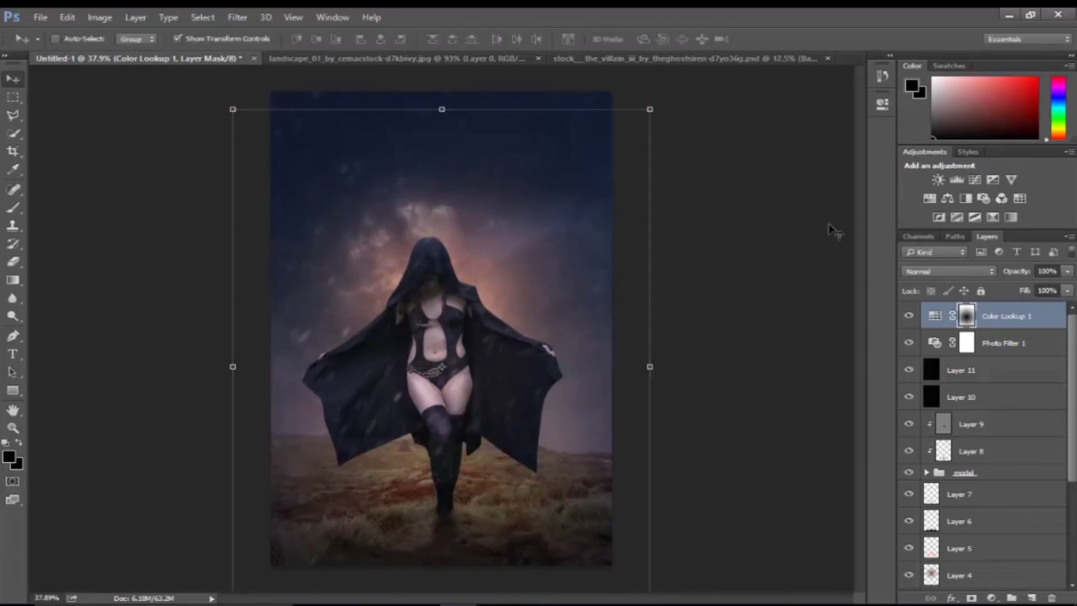
click(909, 315)
click(909, 315)
click(909, 315)
drag(649, 366, 625, 366)
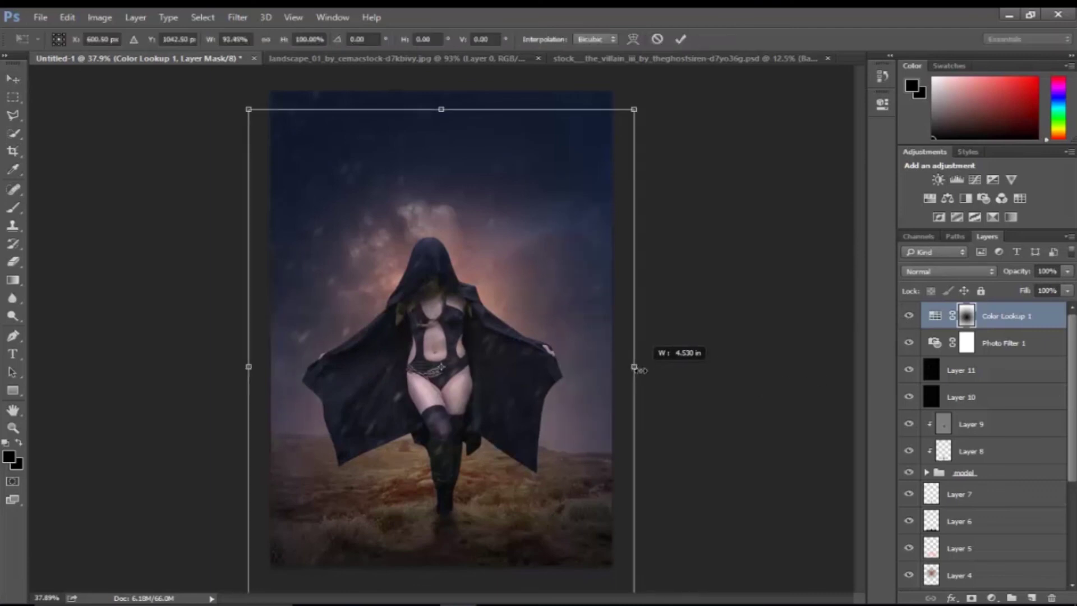
click(680, 38)
Compare the night grade on and off, then set Color Lookup opacity to 87%
click(910, 315)
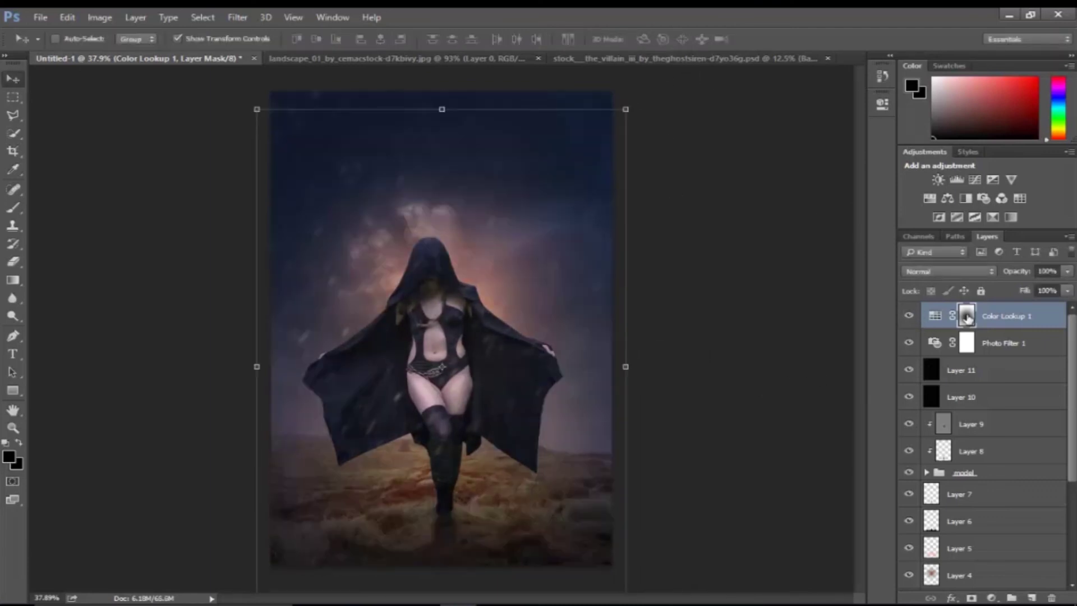
click(1067, 271)
drag(1059, 286, 1058, 289)
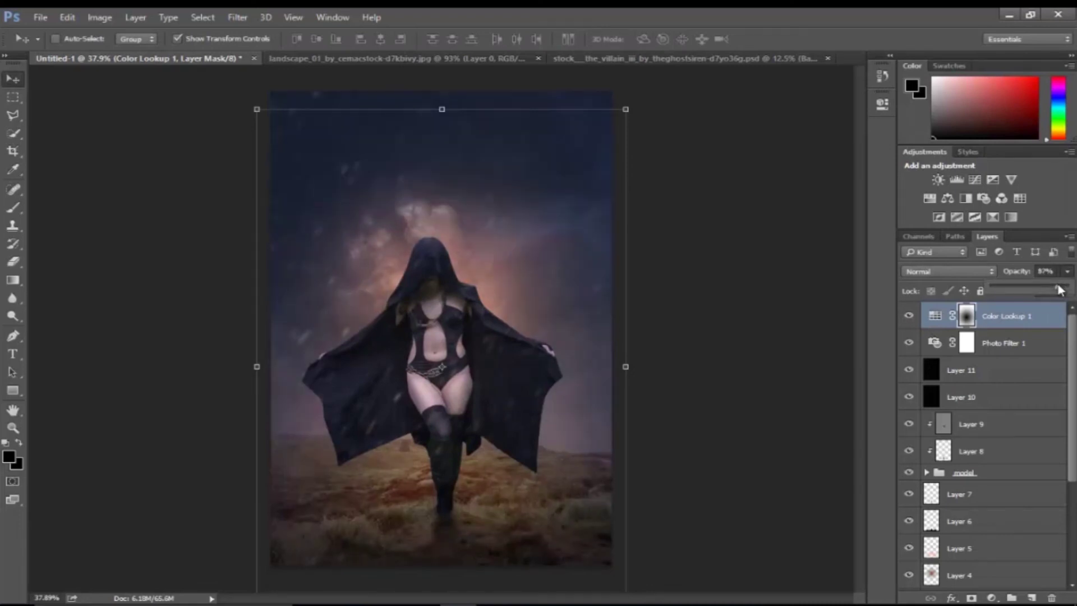
click(13, 427)
drag(531, 338, 520, 355)
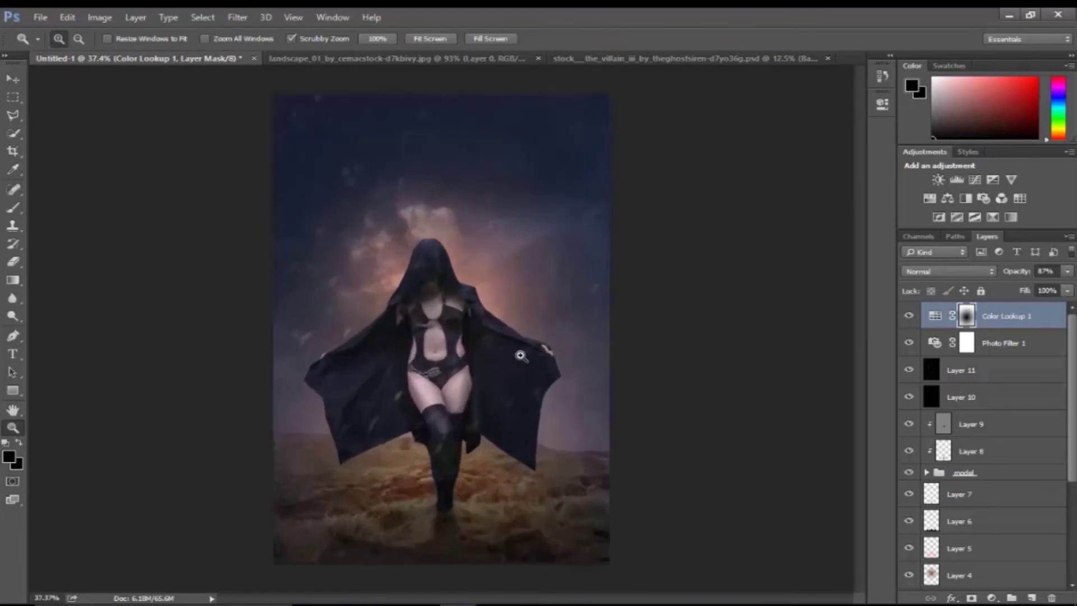
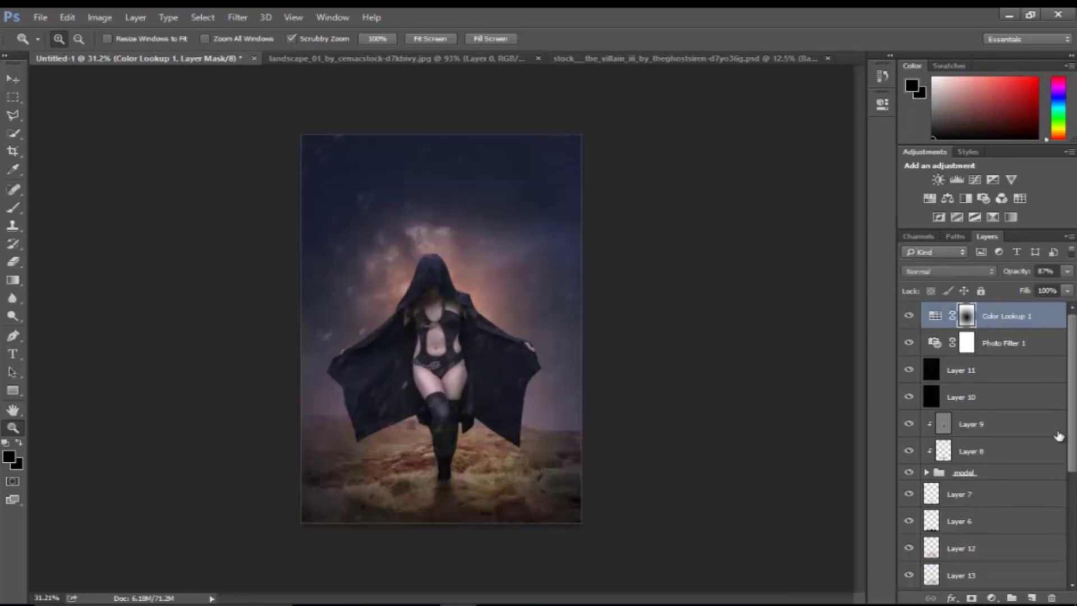
Add a Color Balance adjustment layer and set the shadows' blue to +4
click(992, 598)
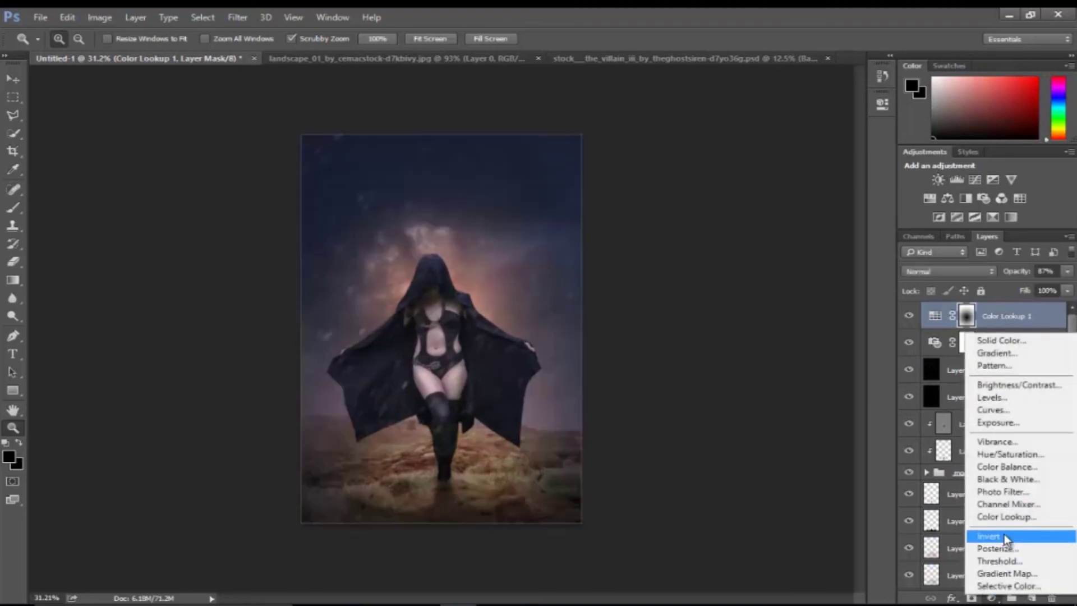
click(1006, 467)
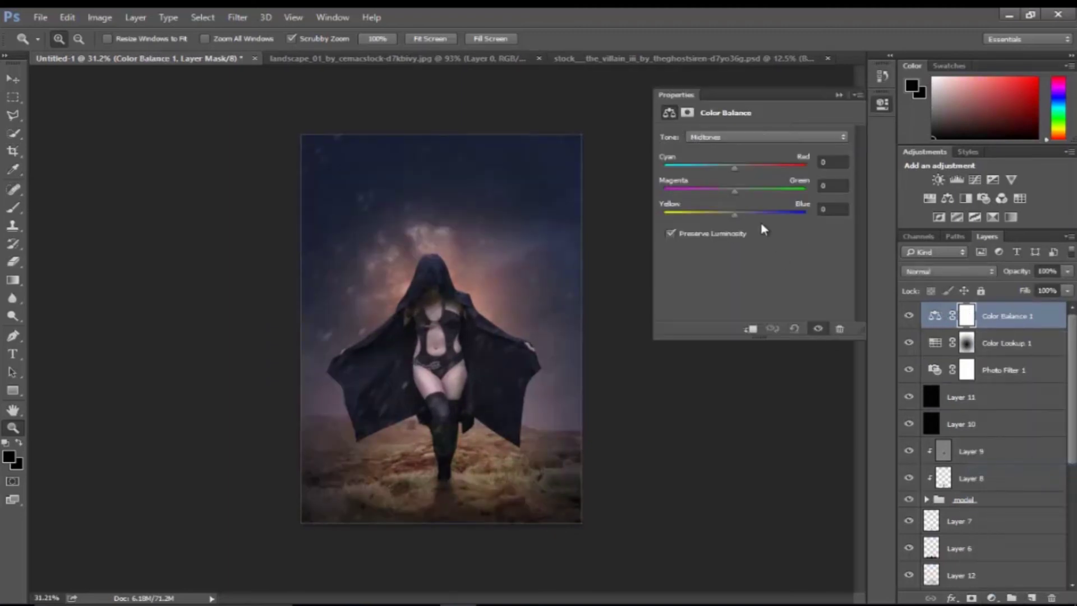
click(735, 136)
click(740, 212)
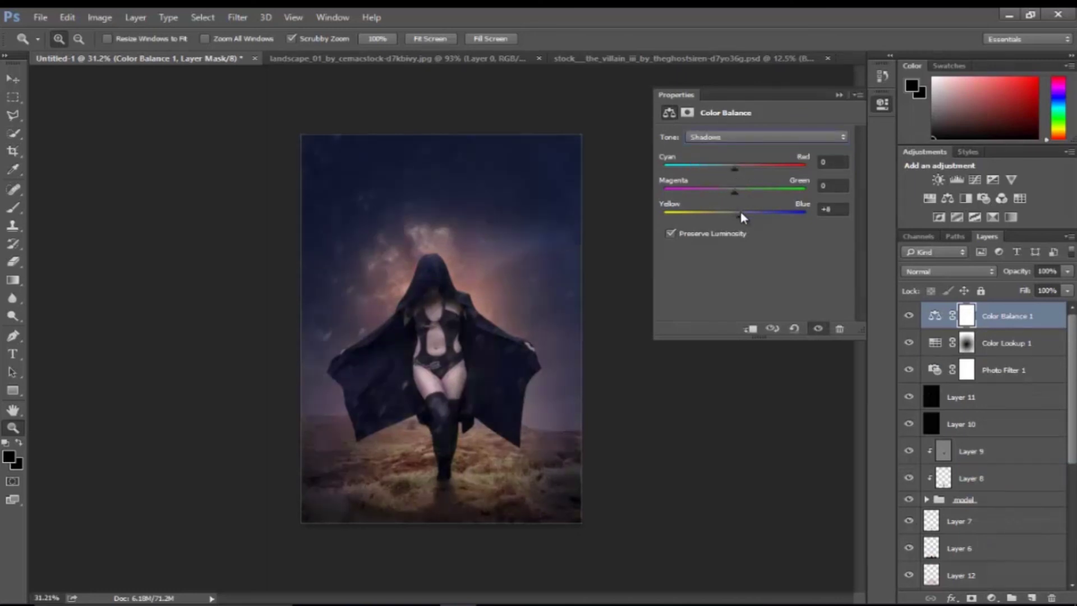
click(848, 208)
text(4)
Warm the highlights toward red and yellow (red +21, blue -14)
click(825, 163)
click(736, 137)
click(752, 162)
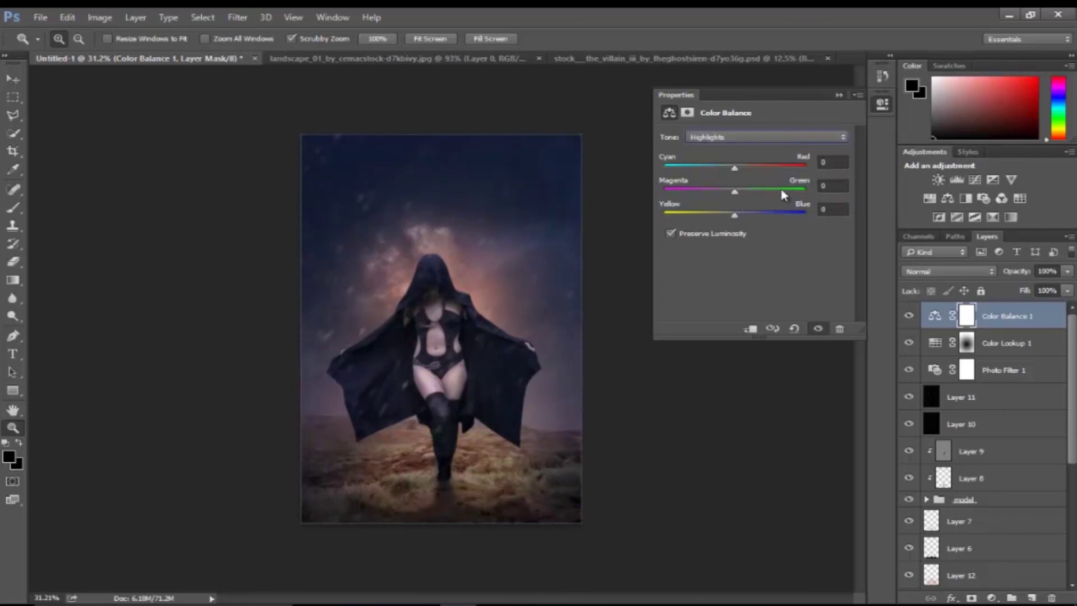
click(832, 207)
text(25)
click(834, 162)
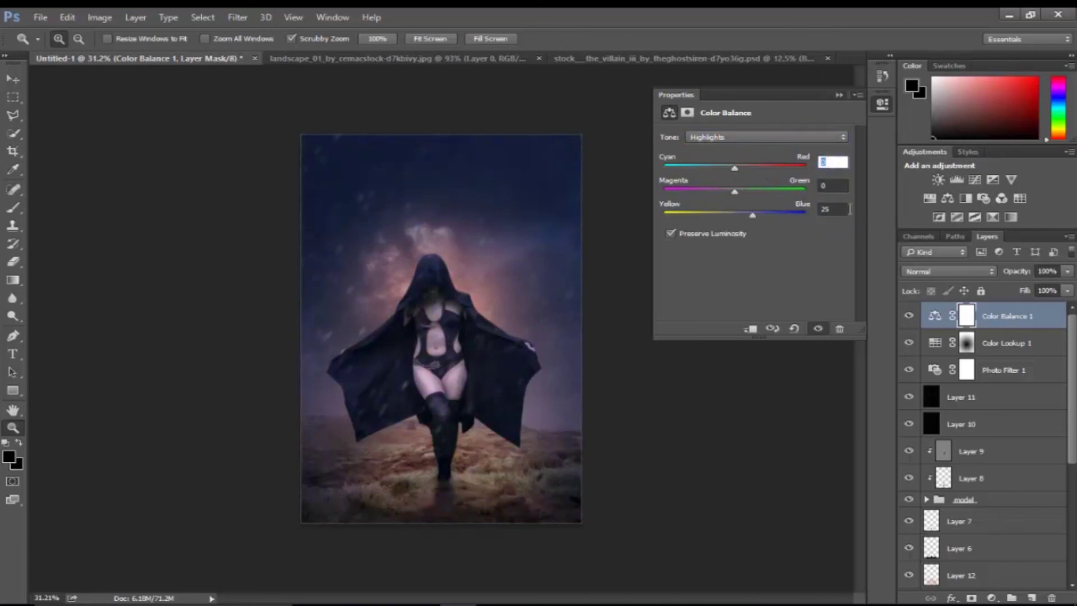
click(833, 209)
text(-25)
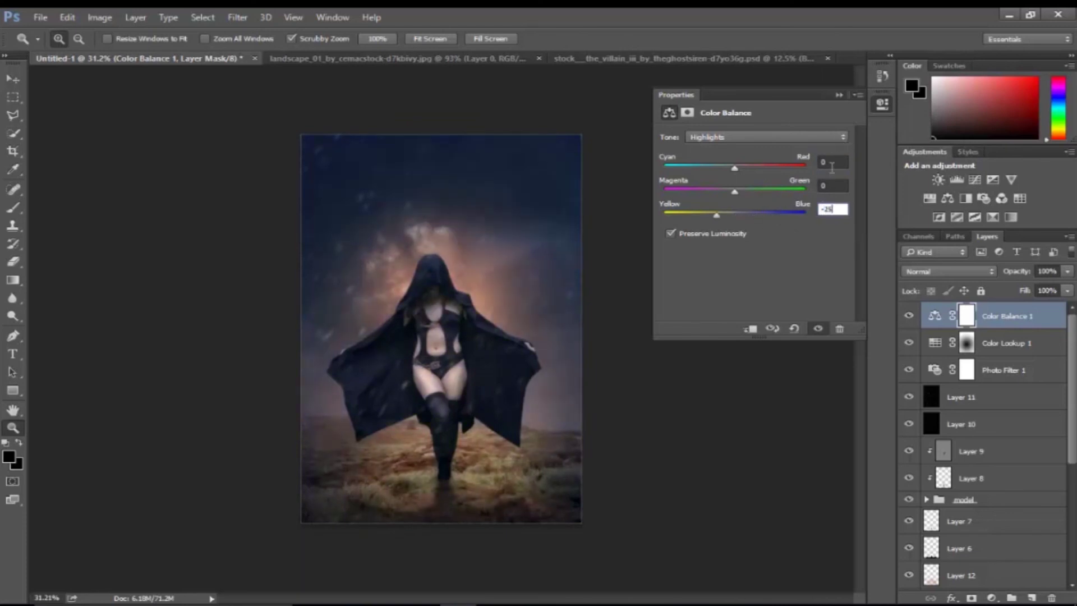
key(Tab)
text(25)
key(Down)
key(Down)
key(Down)
key(Down)
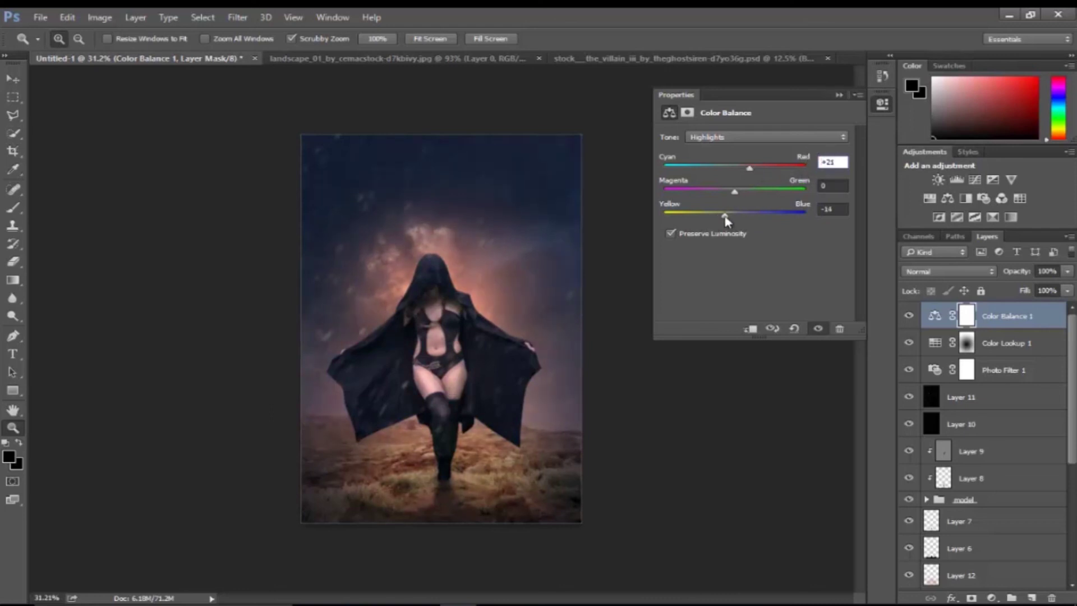
Toggle Color Balance to compare, then review its shadow and highlight settings
click(838, 95)
click(908, 316)
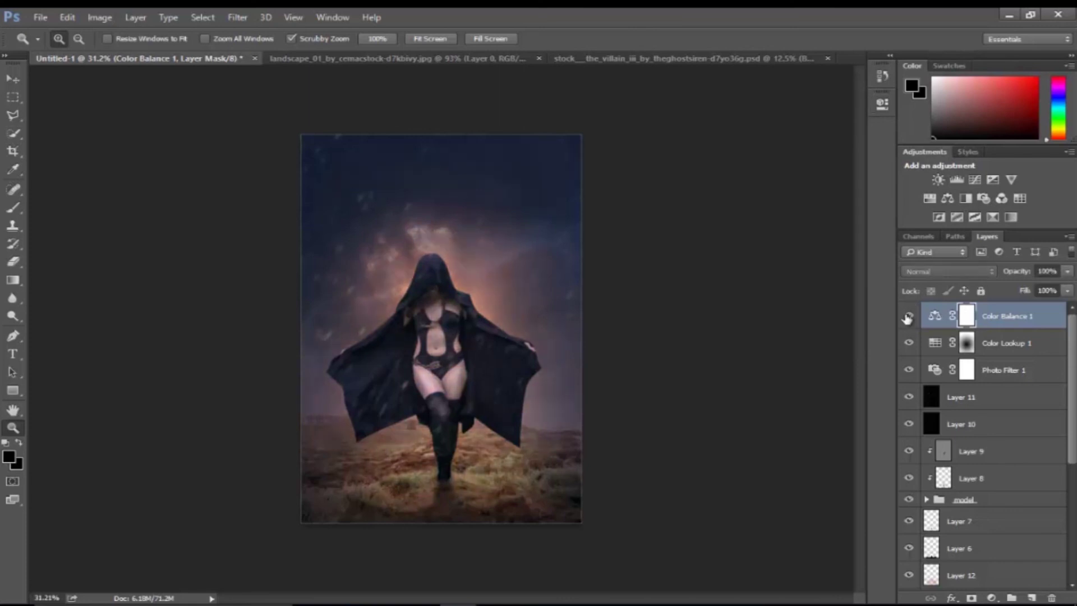
double_click(934, 315)
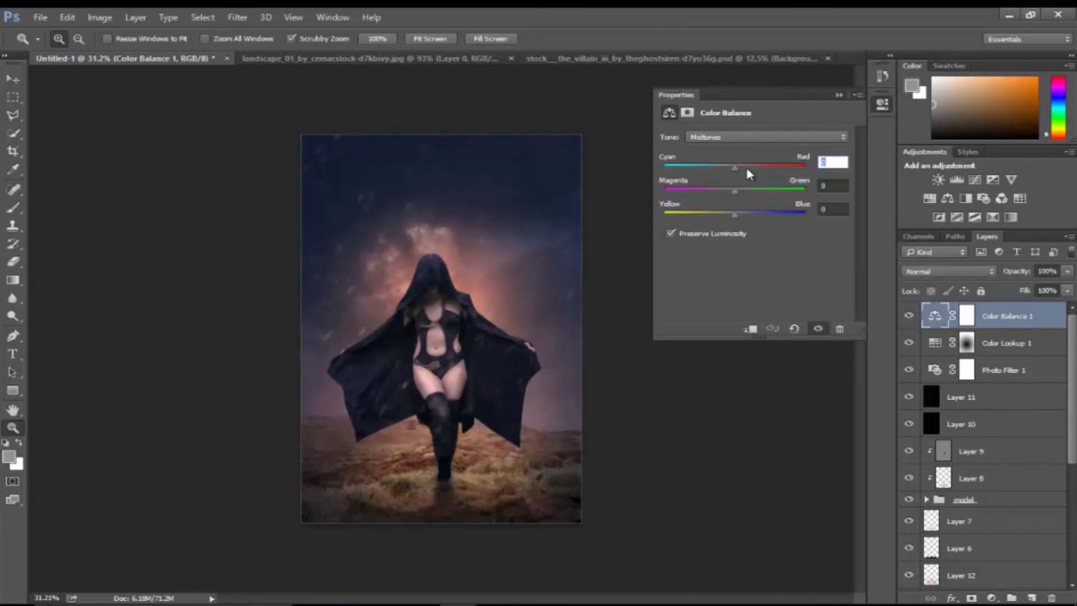
click(764, 135)
click(749, 138)
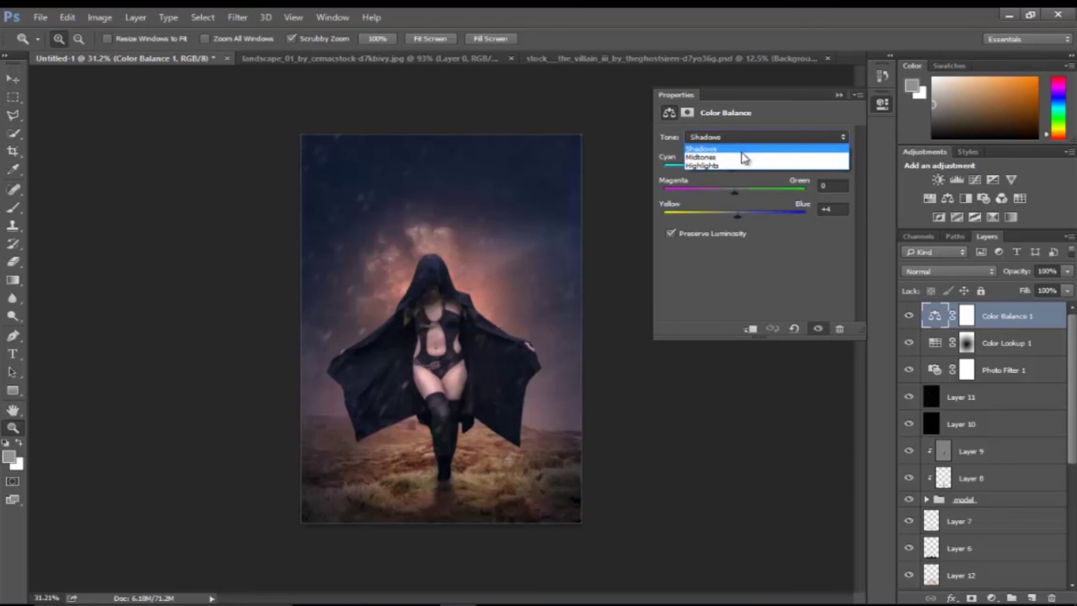
click(744, 165)
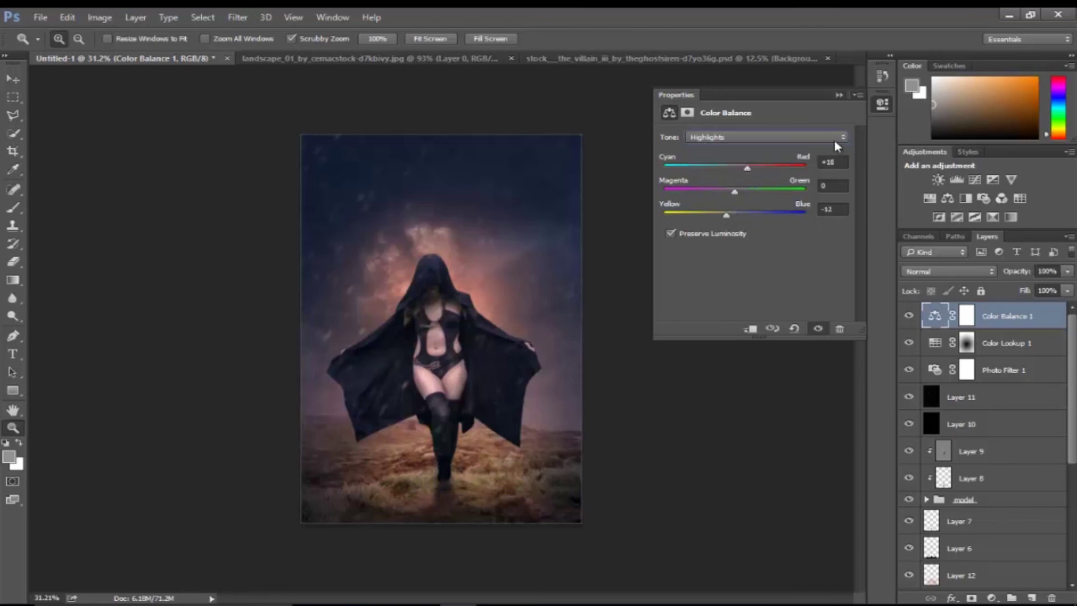
click(838, 95)
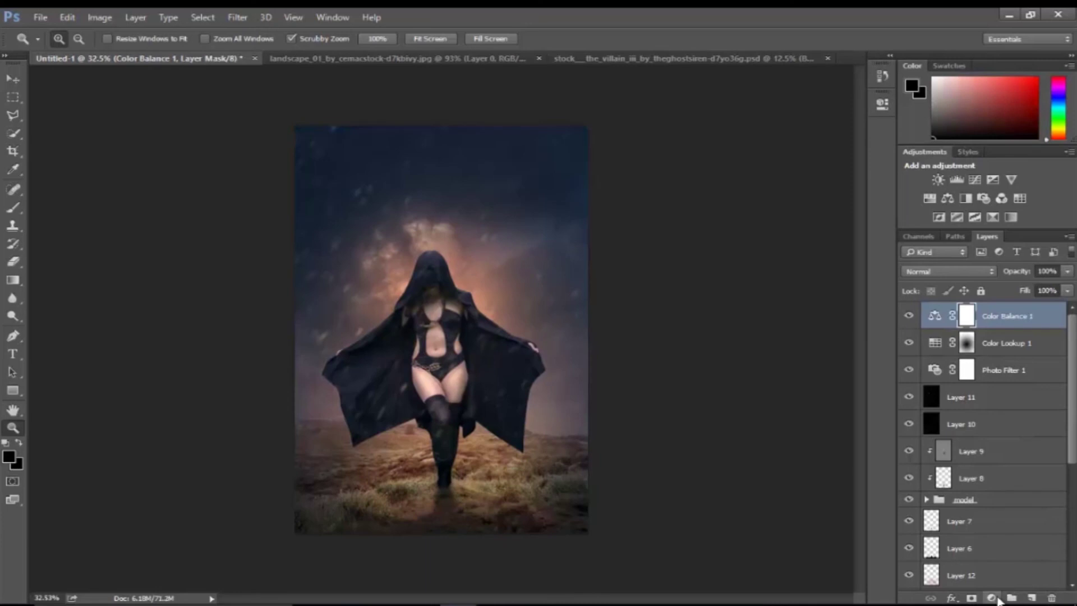
Add a Curves layer, raising the Blue channel's black point and lowering its white point
click(992, 597)
click(994, 410)
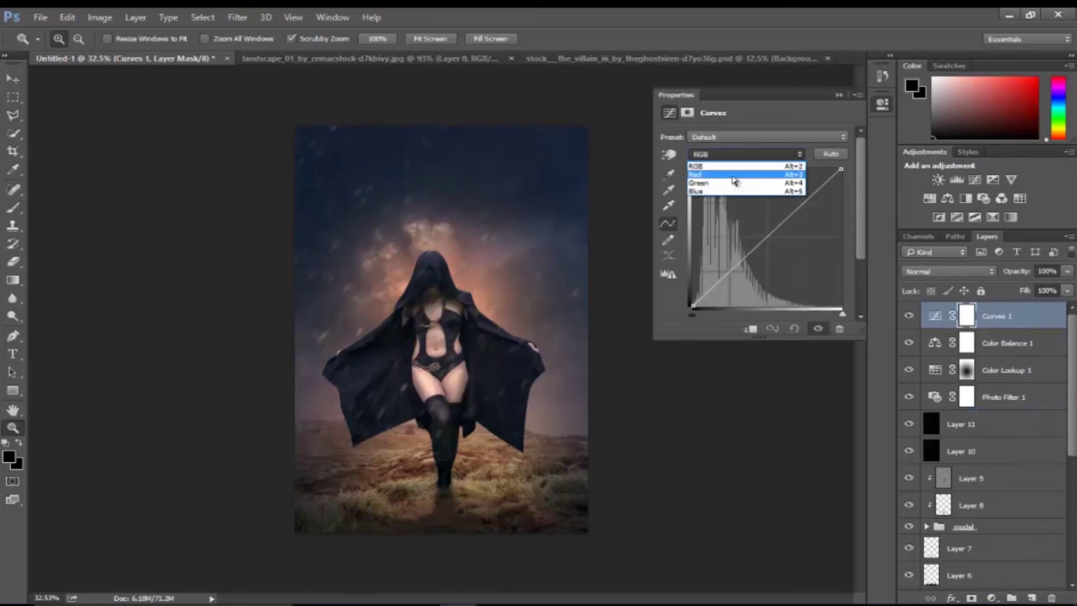
click(732, 177)
click(705, 154)
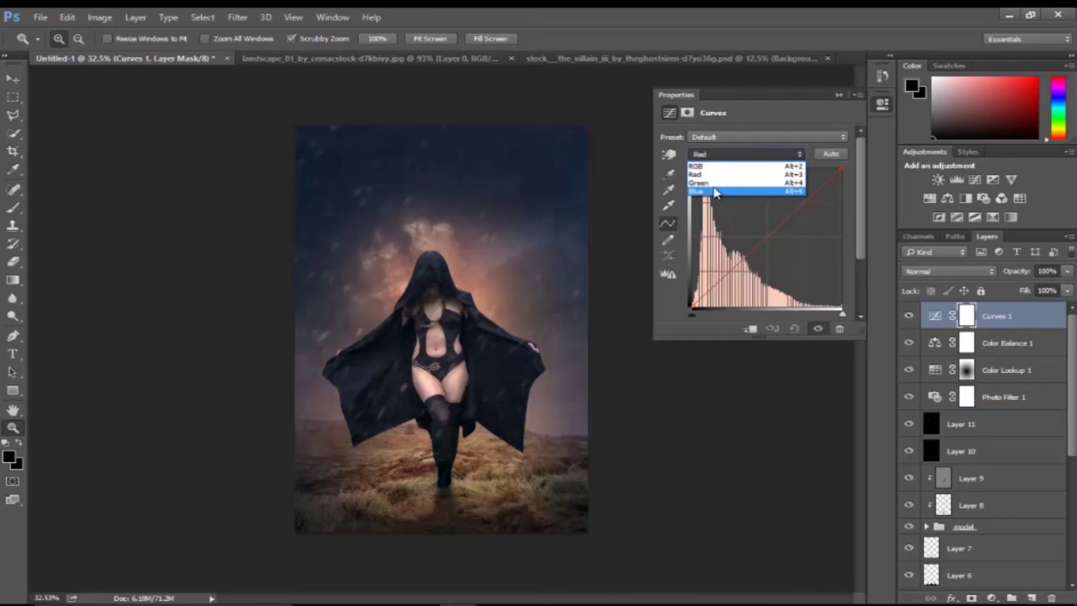
click(715, 194)
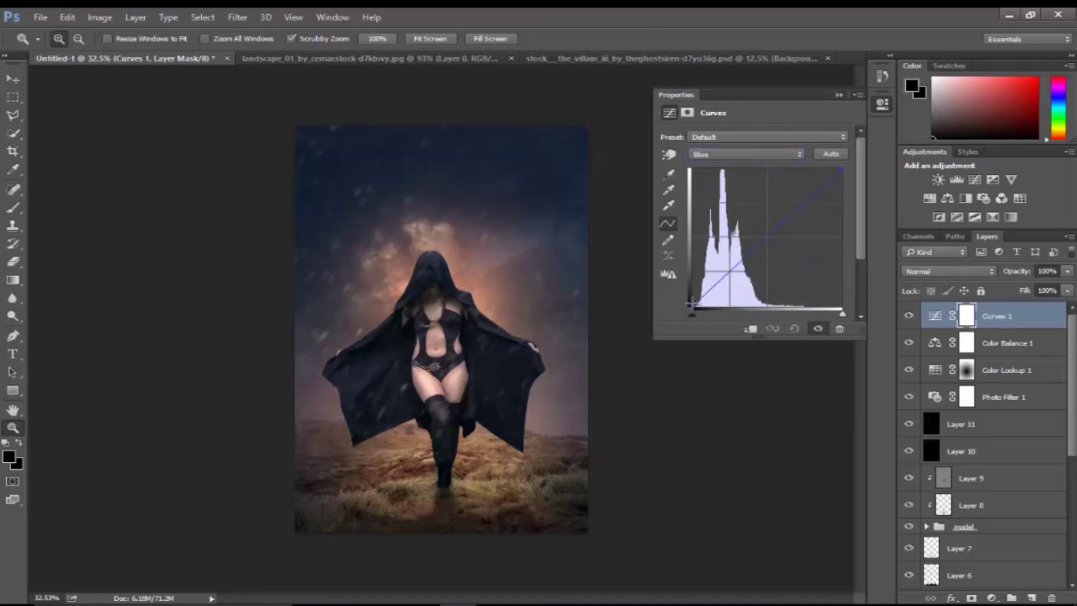
drag(692, 303, 691, 297)
drag(841, 169, 843, 179)
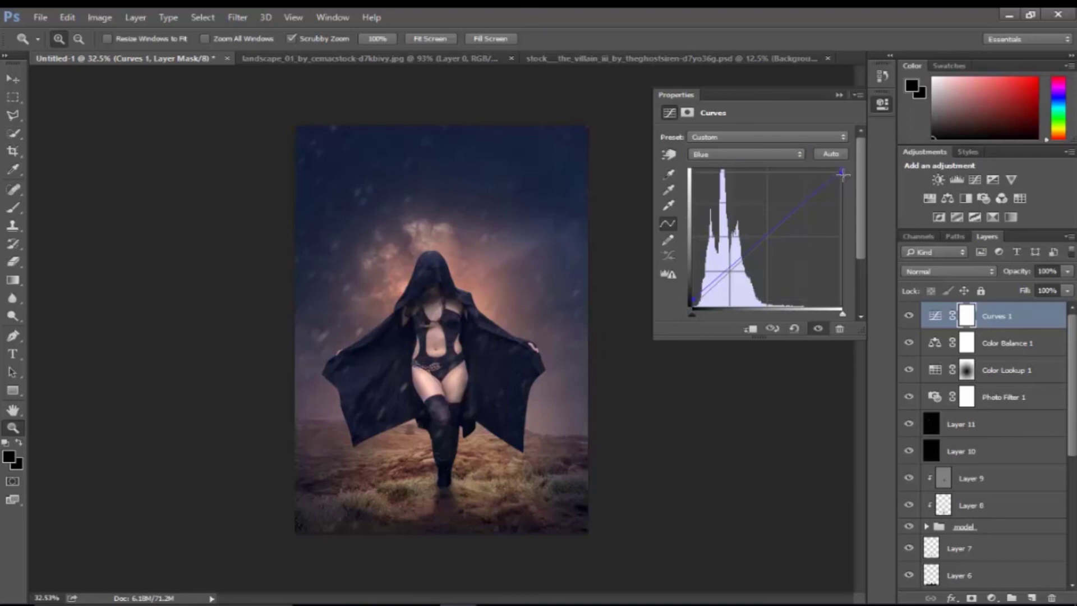
click(839, 95)
Zoom in on the figure and toggle Curves on and off to compare
drag(497, 307, 523, 339)
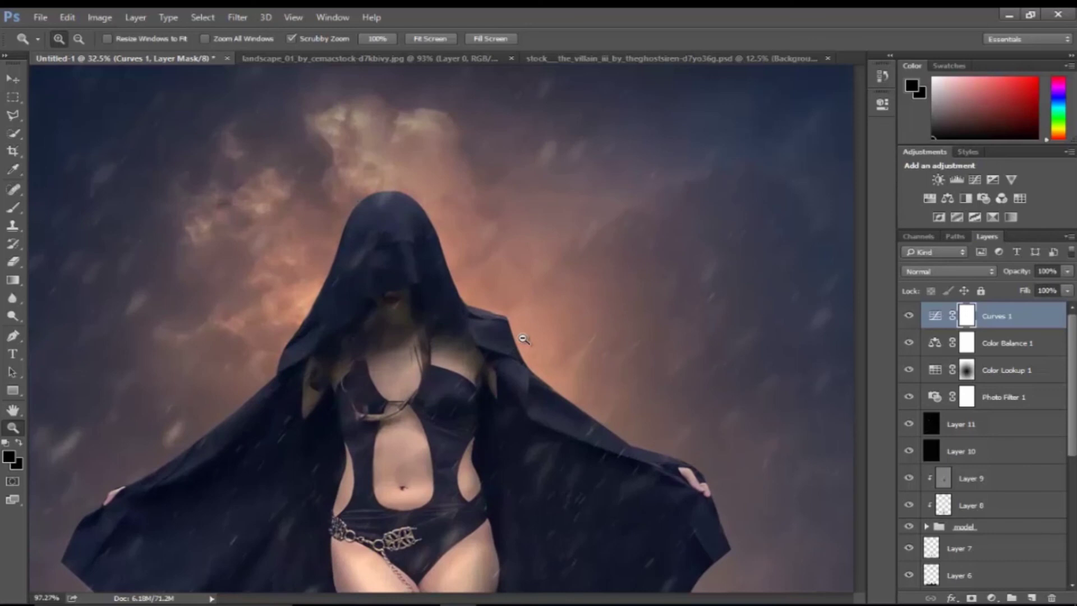
drag(521, 339, 482, 338)
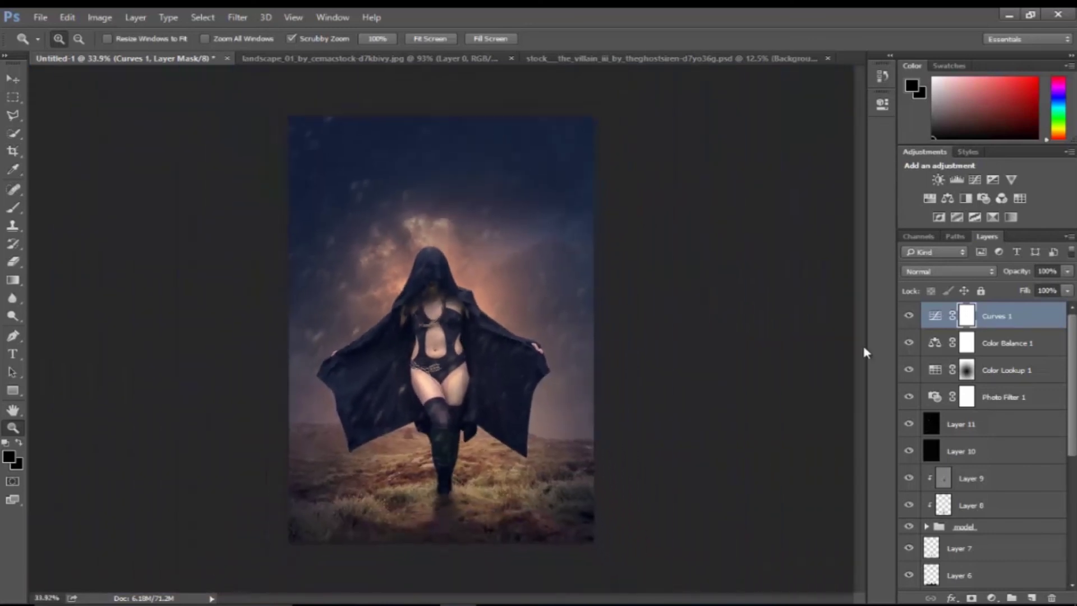
click(906, 317)
click(907, 317)
click(907, 316)
click(906, 316)
drag(559, 475, 959, 530)
click(991, 598)
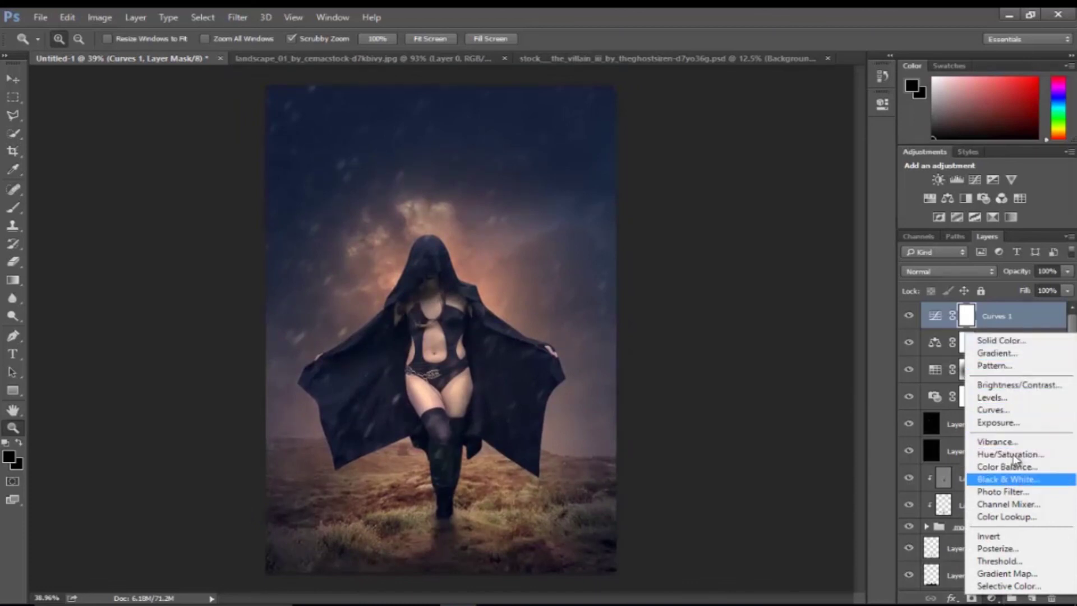
Add a slightly darkening Brightness/Contrast layer and fade it with a radial mask gradient
click(1015, 384)
drag(754, 169, 744, 169)
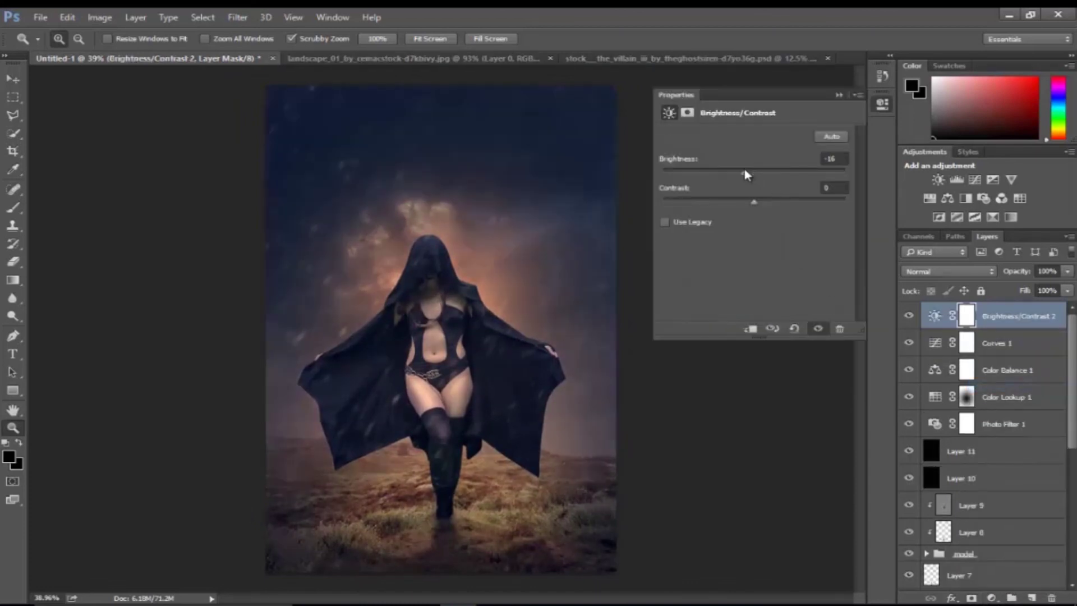
click(839, 94)
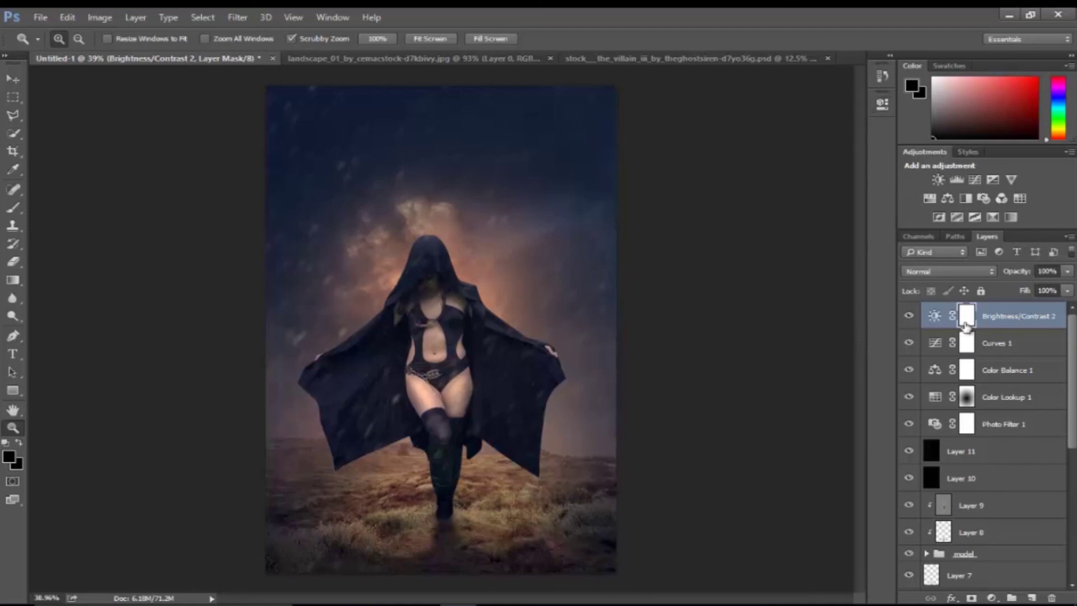
click(12, 279)
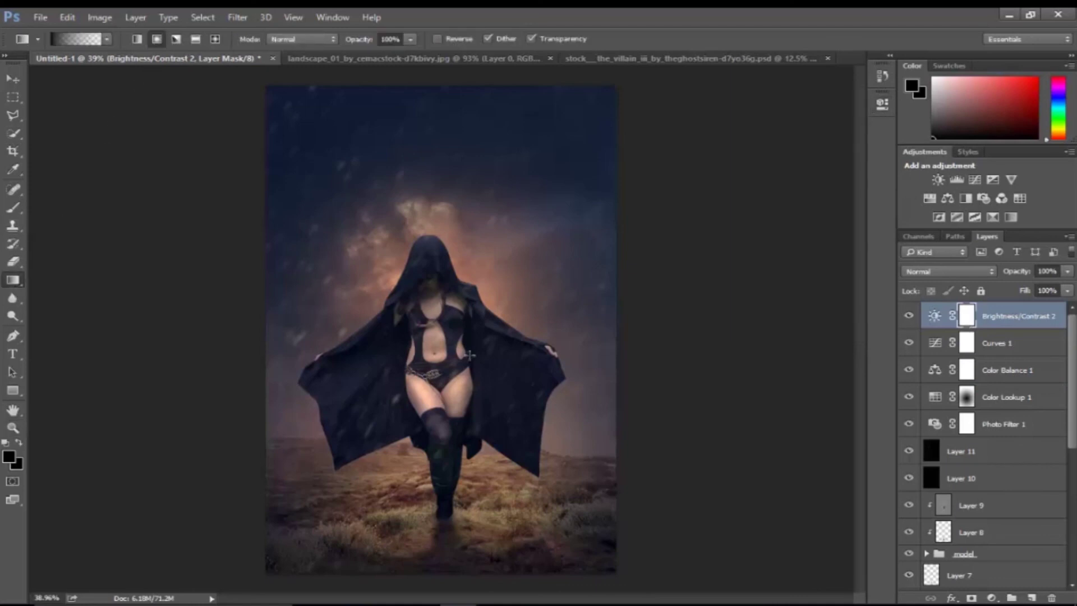
drag(415, 415, 381, 511)
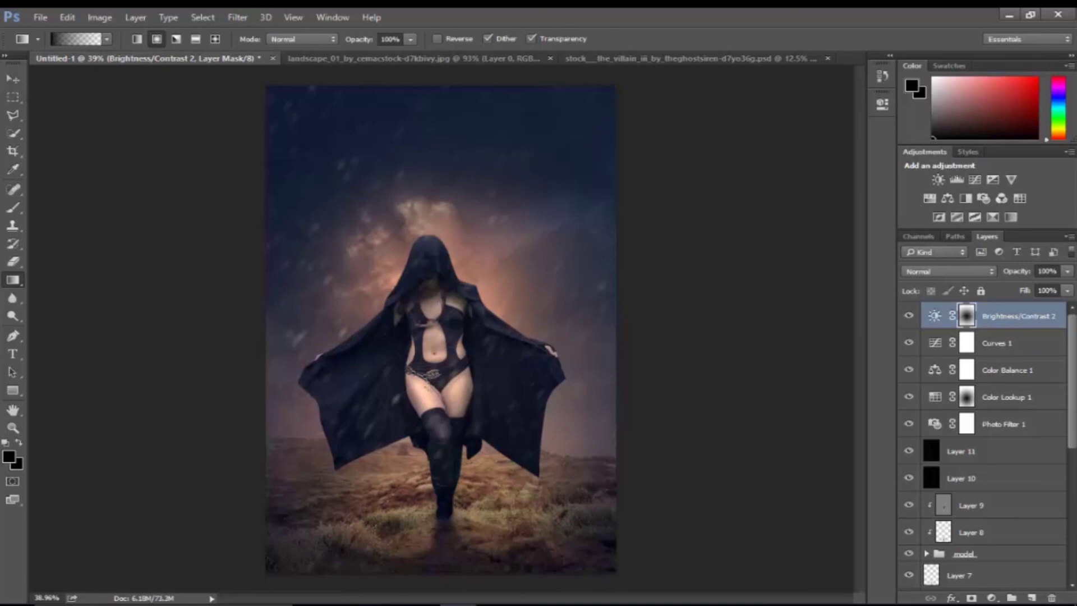
Compare with and without it, then delete the Brightness/Contrast 2 layer
click(910, 315)
key(z)
drag(564, 362, 539, 395)
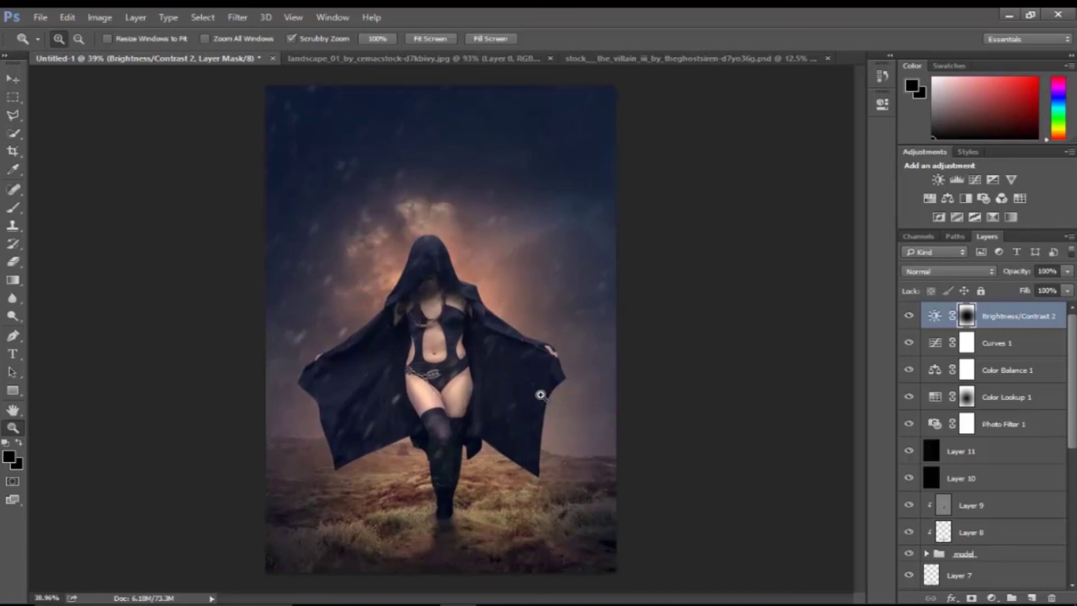
click(1051, 598)
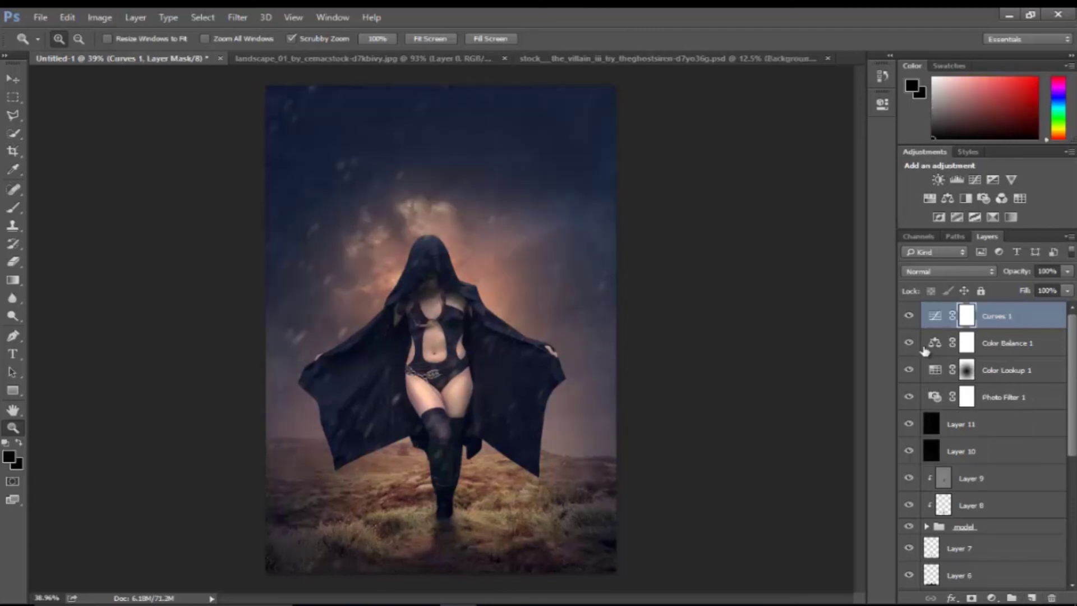
Compare Curves 1 on and off, then delete the Curves 1 layer
click(908, 316)
click(909, 317)
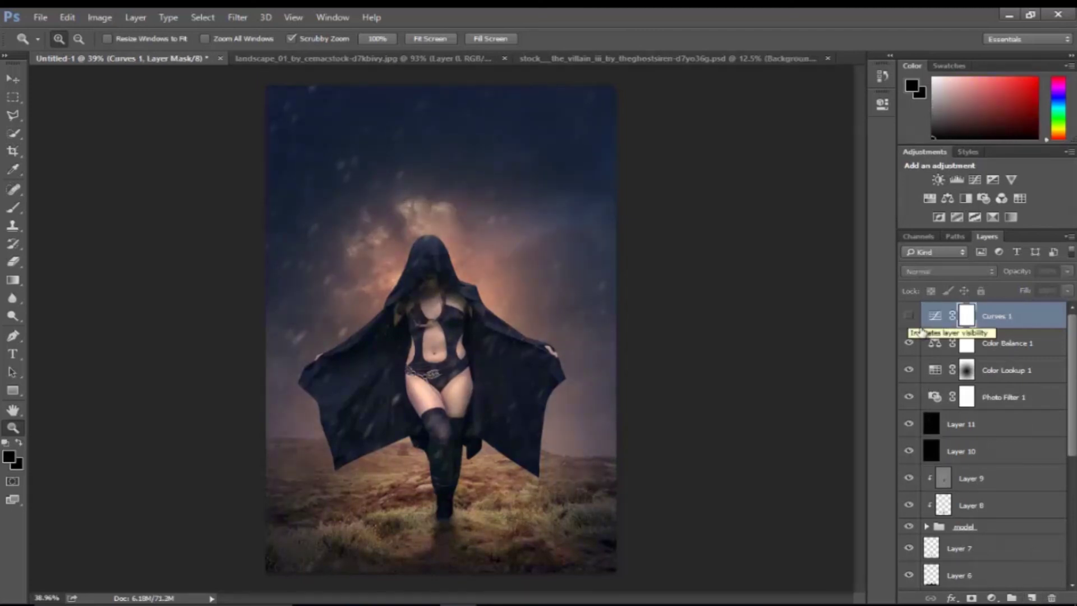
click(1052, 598)
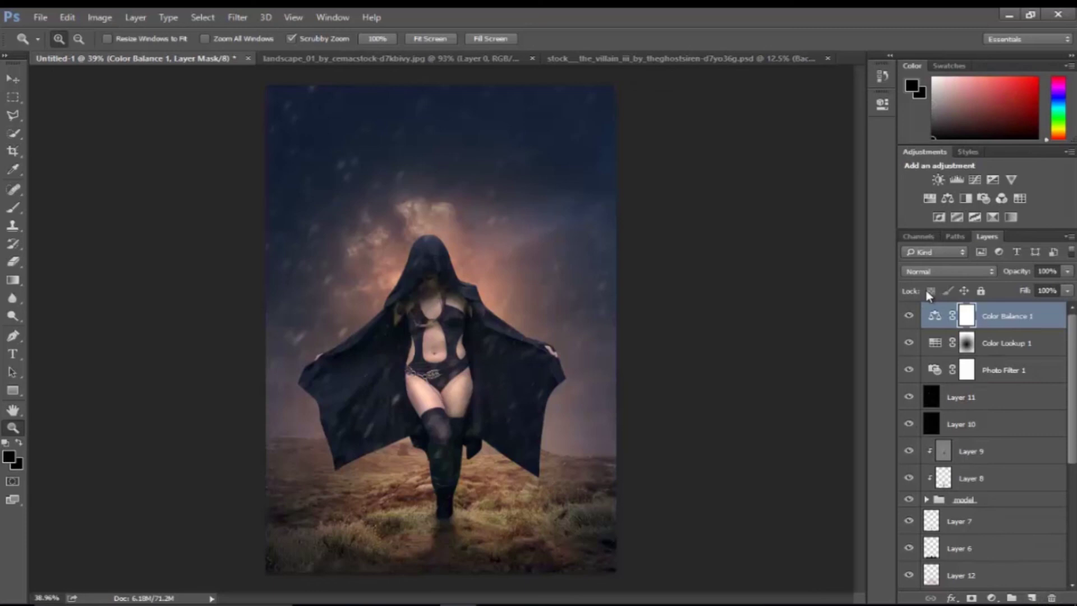
Set Color Balance 1 shadows to yellow–blue 5 and cyan–red 5
click(908, 316)
double_click(940, 316)
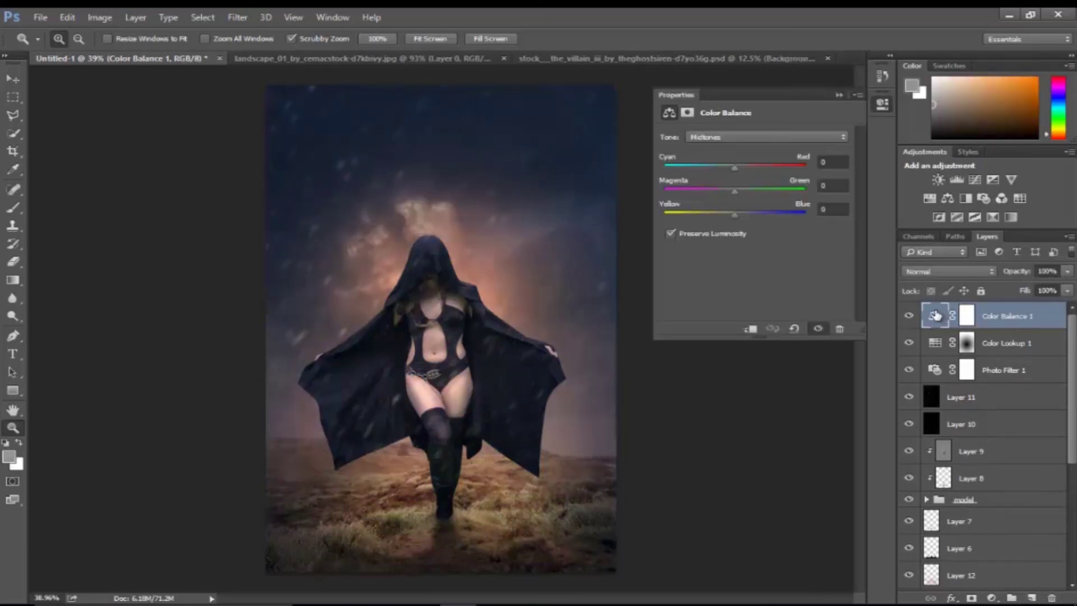
click(732, 139)
click(733, 165)
click(753, 137)
click(742, 213)
click(832, 209)
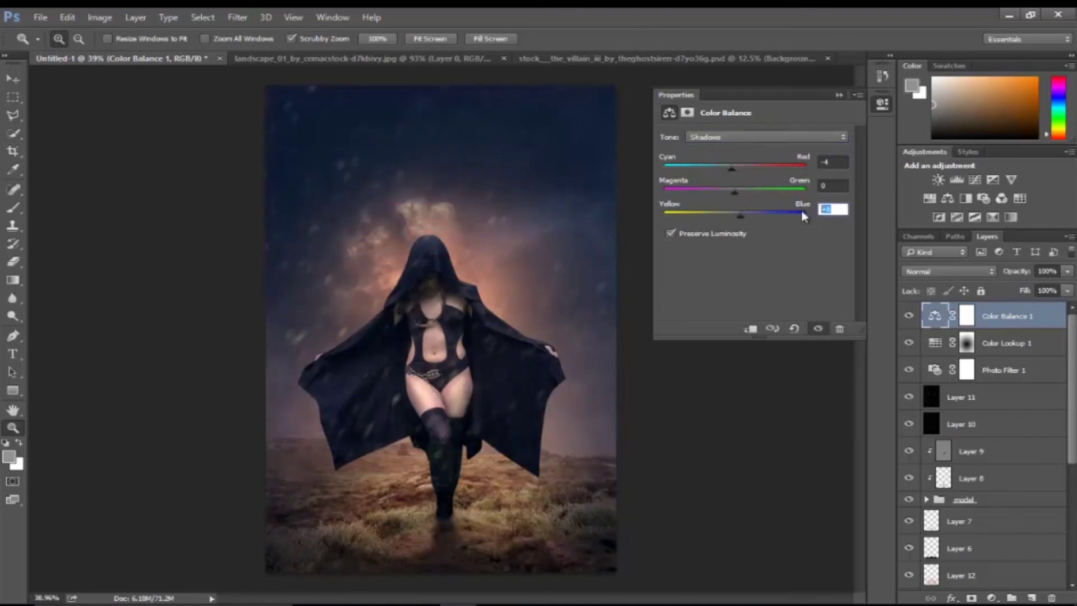
text(5)
click(832, 161)
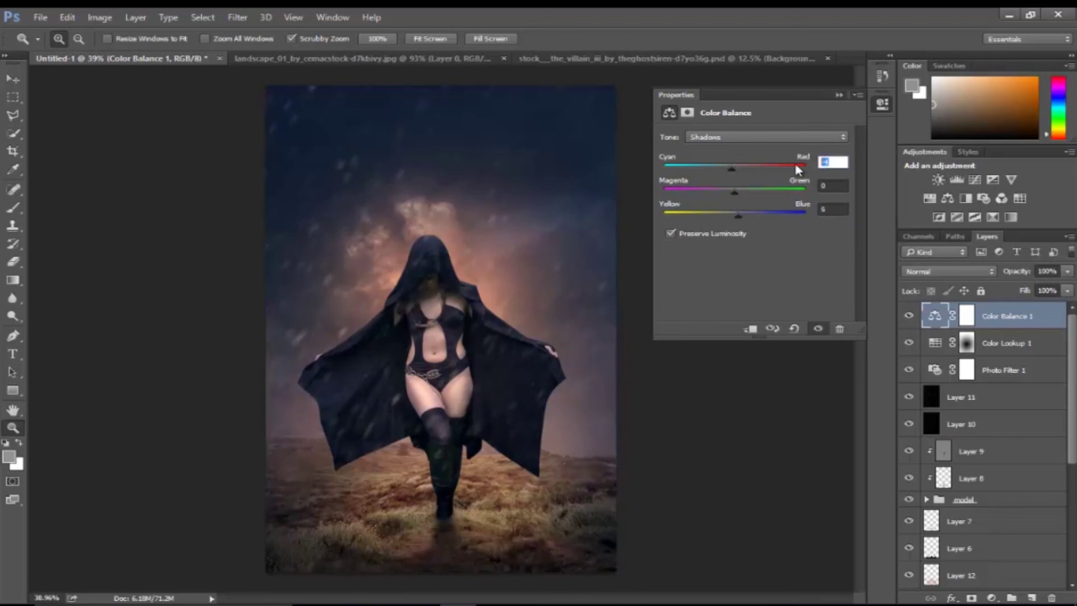
text(5)
click(837, 97)
Compare Color Balance 1 on and off, then reset the shadows' yellow–blue to 0
click(910, 317)
click(910, 317)
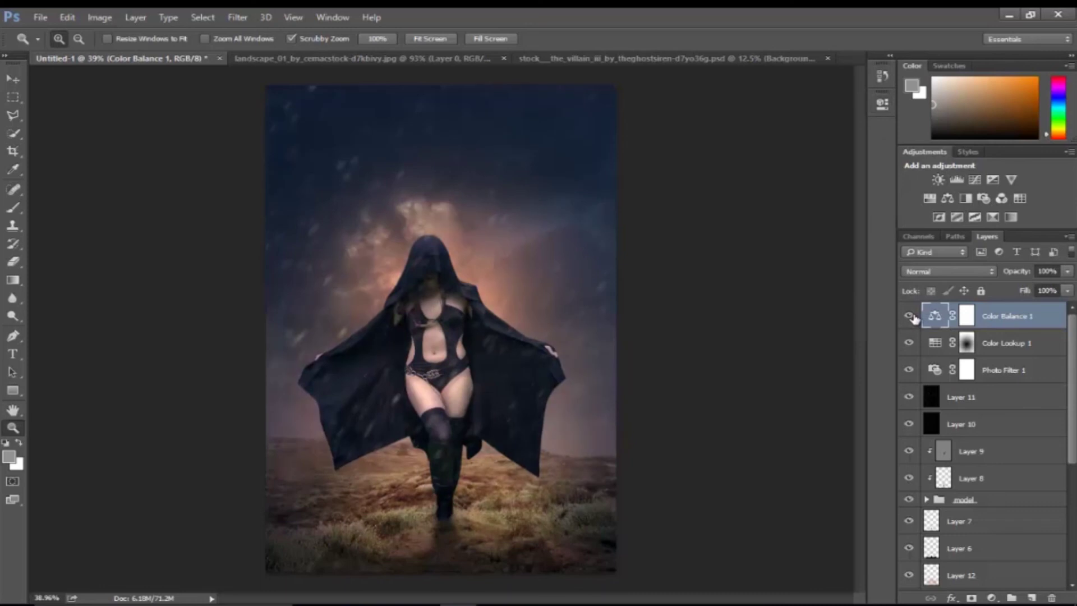
click(909, 315)
click(909, 316)
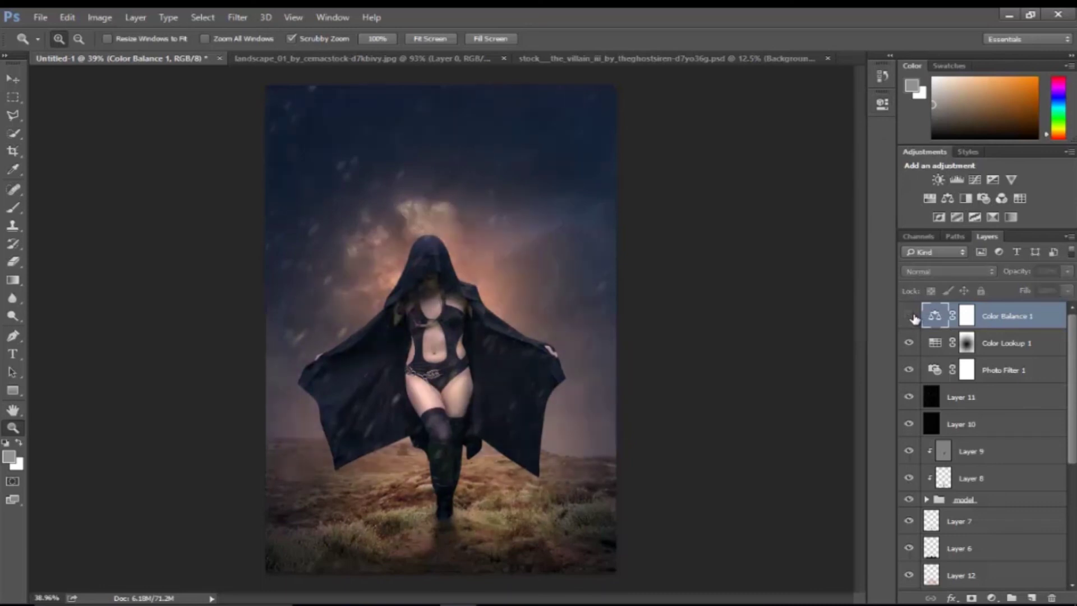
double_click(934, 320)
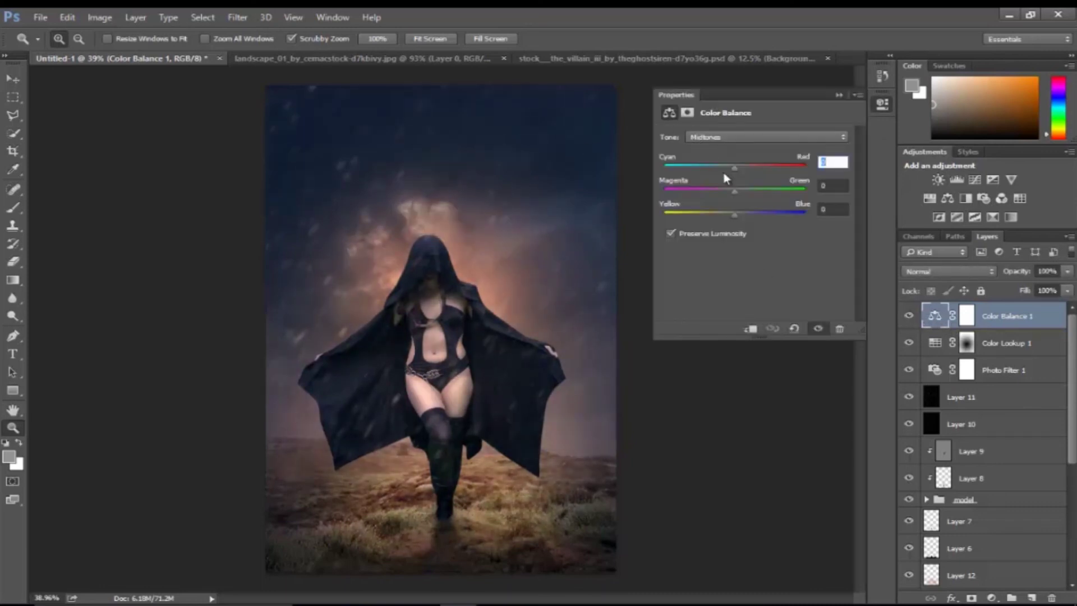
click(725, 139)
click(726, 157)
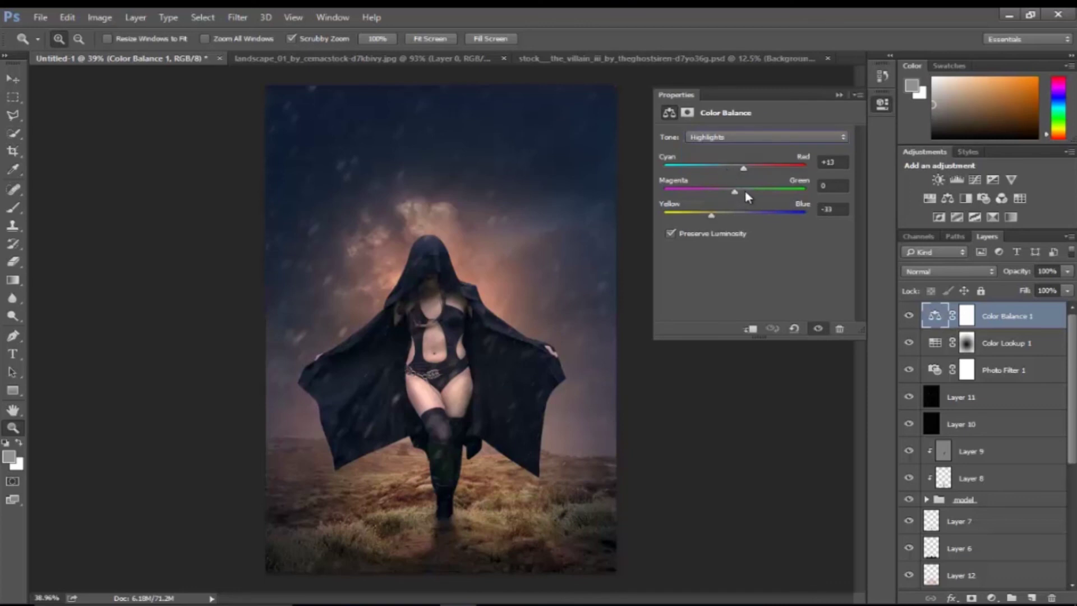
click(738, 138)
click(731, 147)
drag(744, 218, 745, 218)
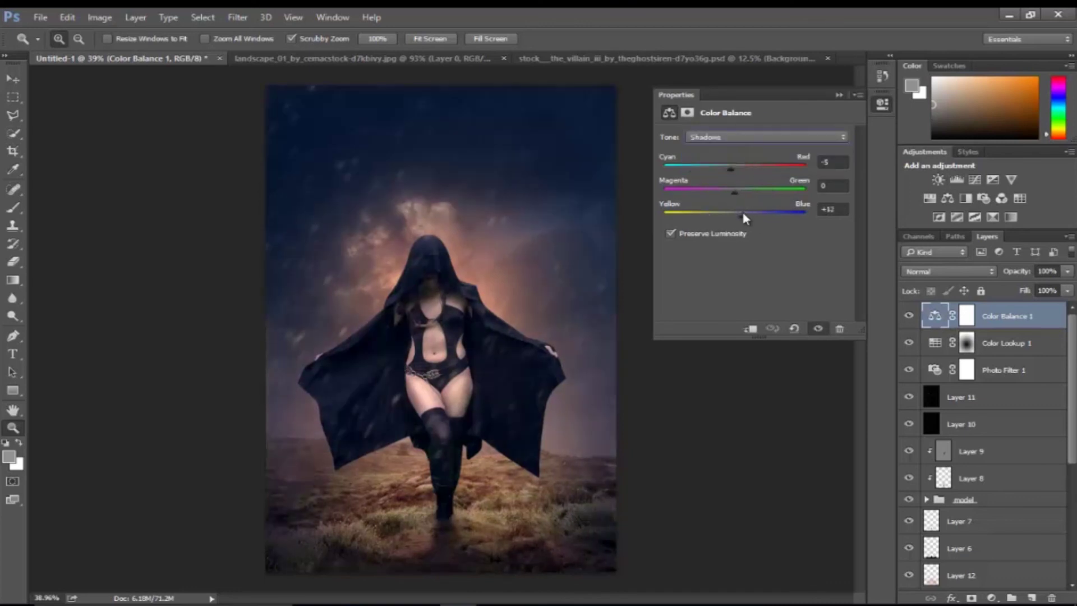
key(Tab)
text(0)
Set the highlights to yellow–blue -35 and cyan–red 16
click(909, 316)
click(729, 137)
click(826, 207)
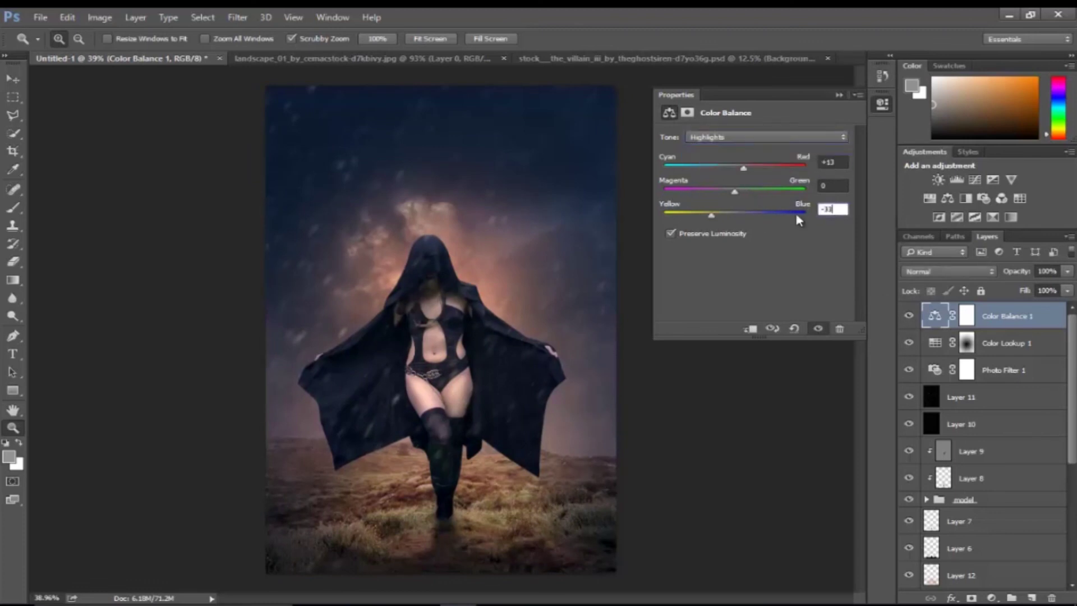
text(-35)
key(Tab)
text(16)
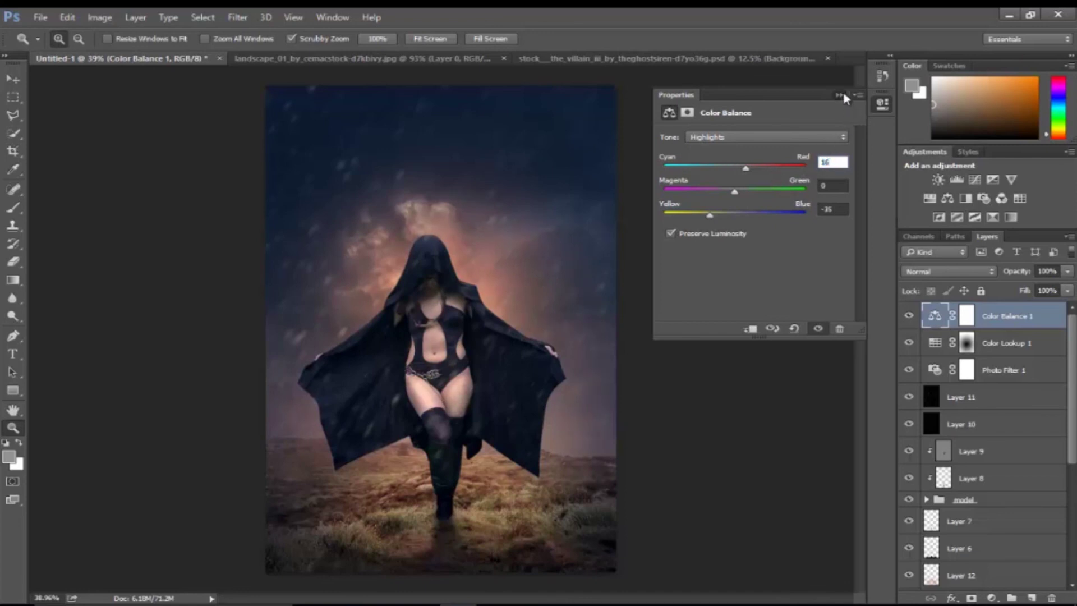
click(839, 94)
Reopen Color Balance 1 and change the highlights' cyan–red value to 10
click(928, 321)
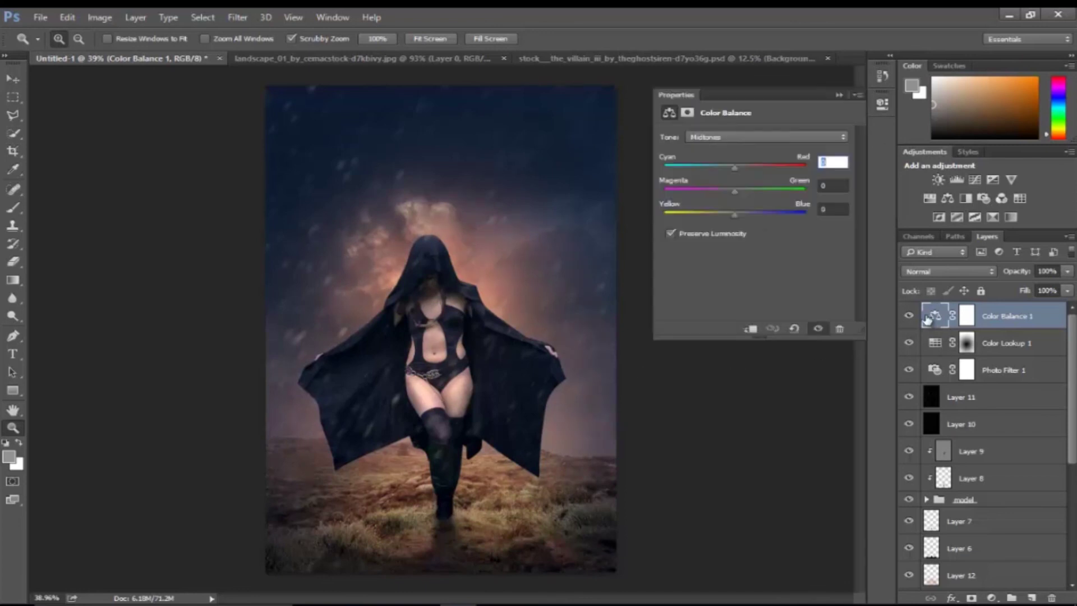
click(735, 138)
click(810, 163)
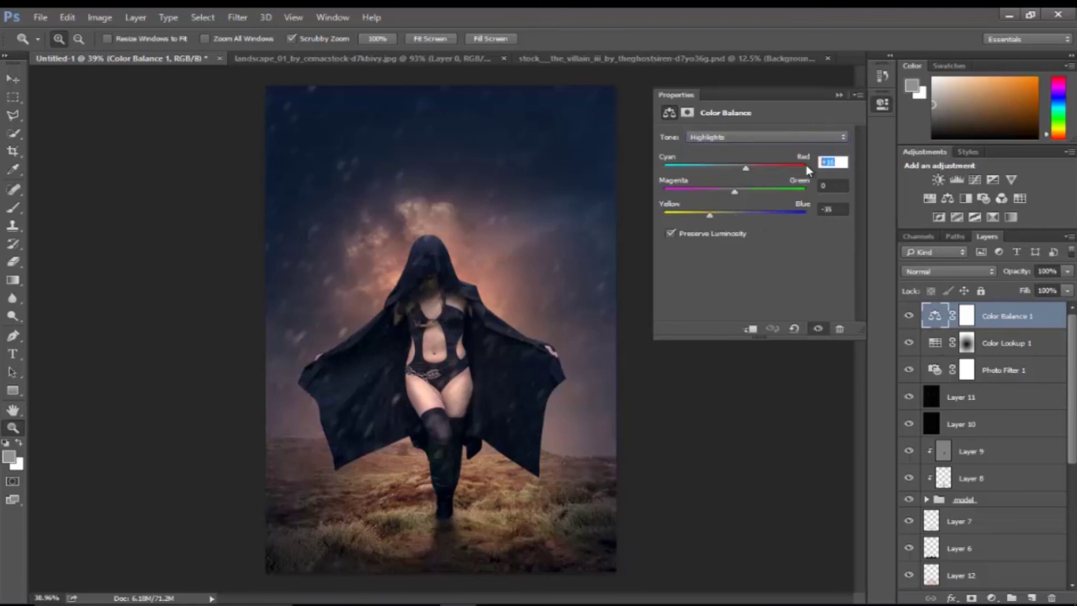
text(2)
key(BackSpace)
text(11)
key(BackSpace)
text(15)
drag(845, 162, 810, 163)
text(10)
click(839, 95)
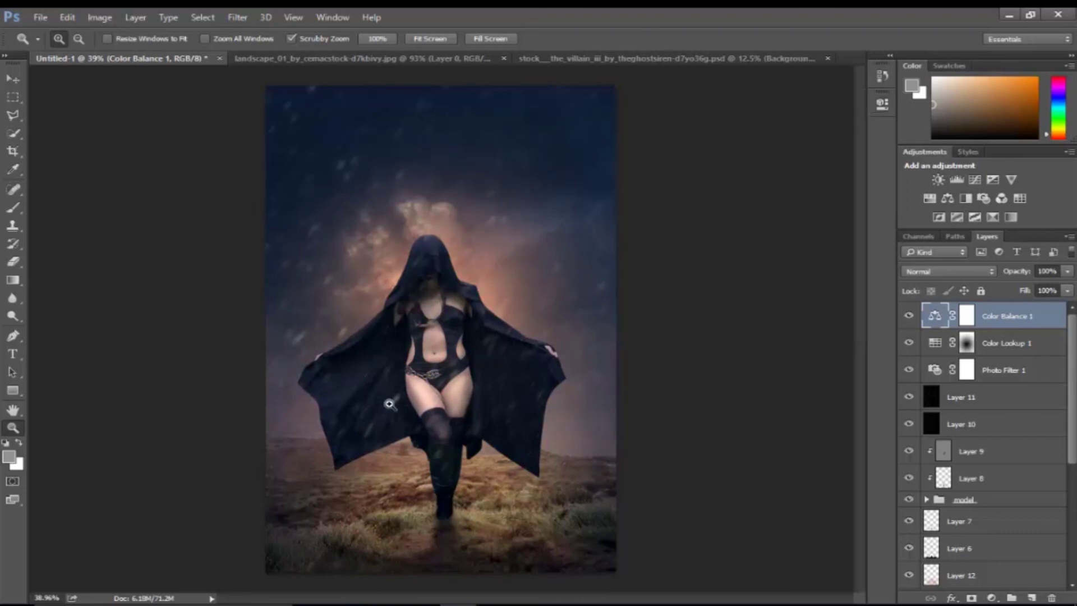
Zoom in on the figure and back out to check the colour grade
click(458, 408)
drag(458, 408, 430, 420)
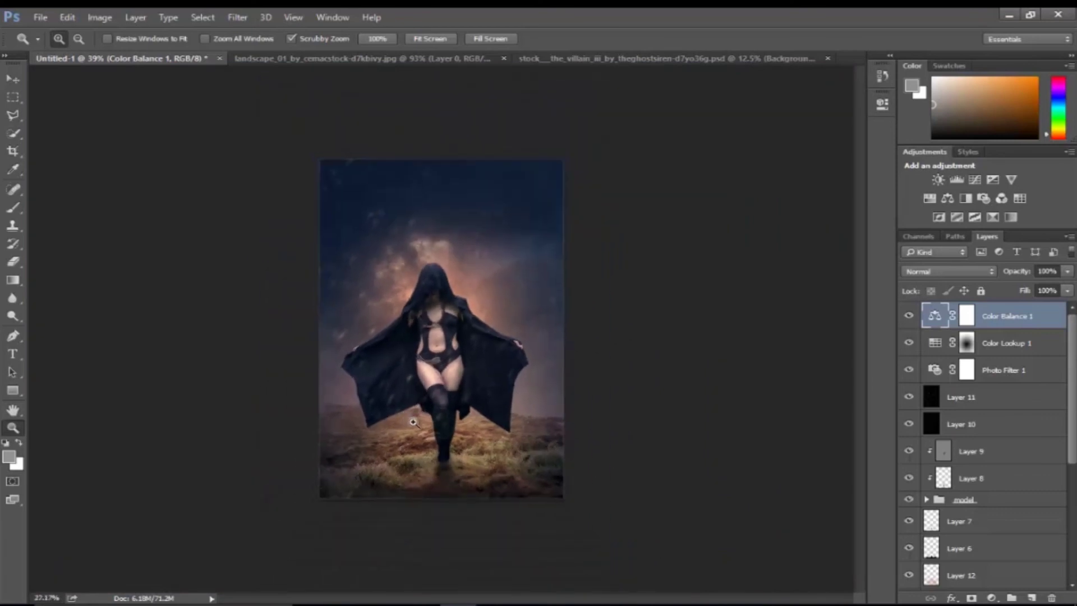
drag(430, 420, 426, 427)
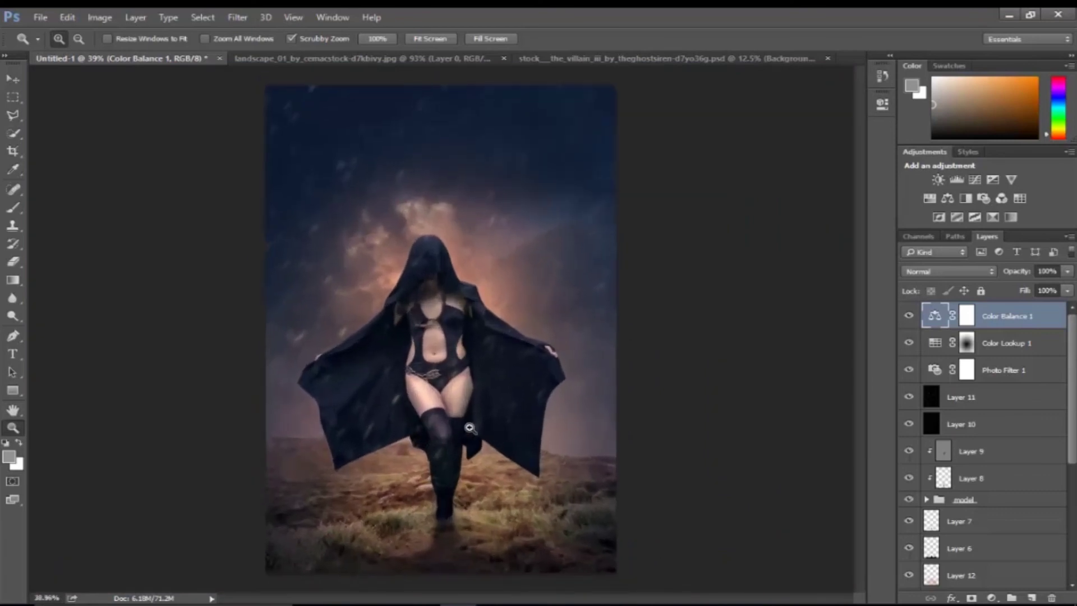